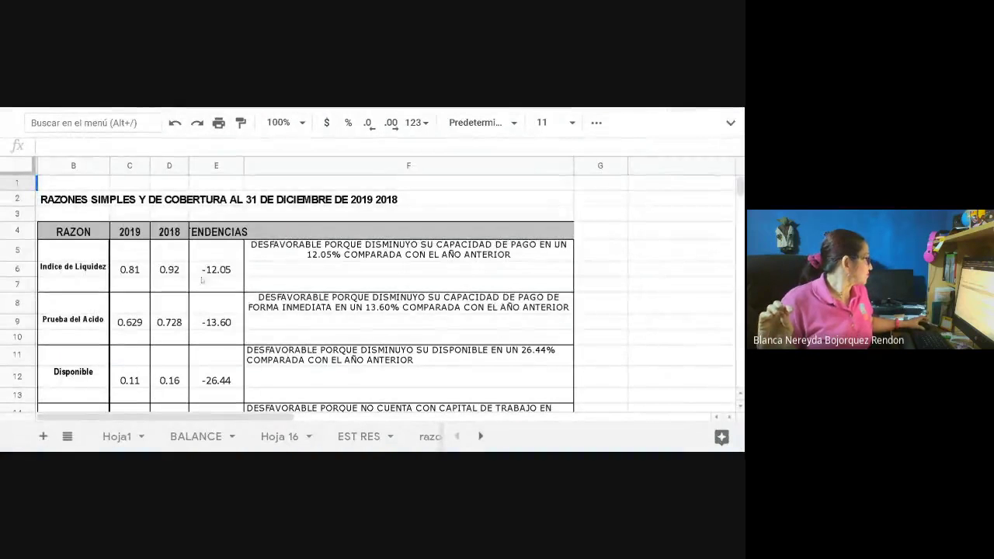
Clear the trend values and their comments from columns E and F of the ratio comparison table, from row 5 down.
{"action": "left_click_drag", "start_coordinate": [212, 258], "coordinate": [389, 400]}
{"action": "scroll", "coordinate": [262, 286], "scroll_direction": "up", "scroll_amount": 8}
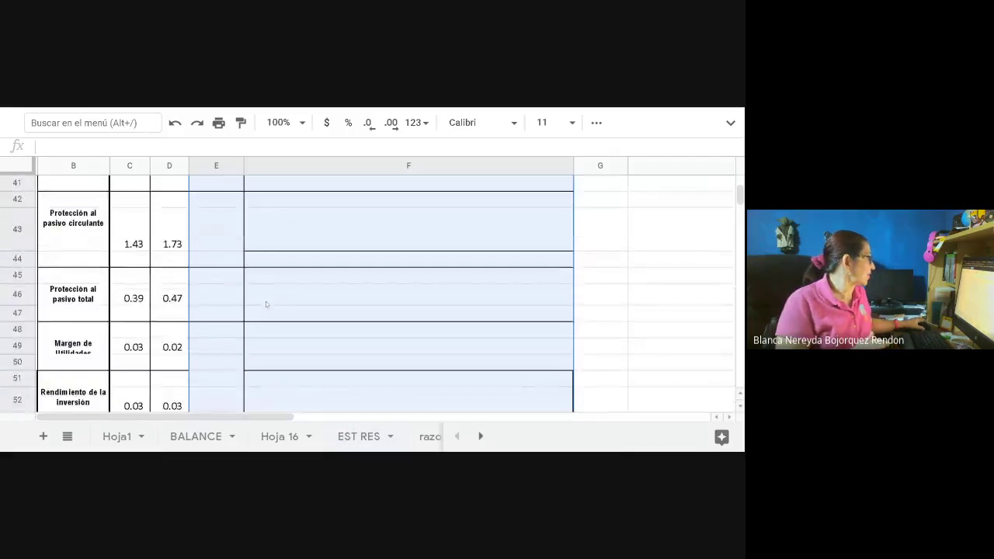
{"action": "scroll", "coordinate": [262, 286], "scroll_direction": "up", "scroll_amount": 8}
{"action": "left_click", "coordinate": [257, 271]}
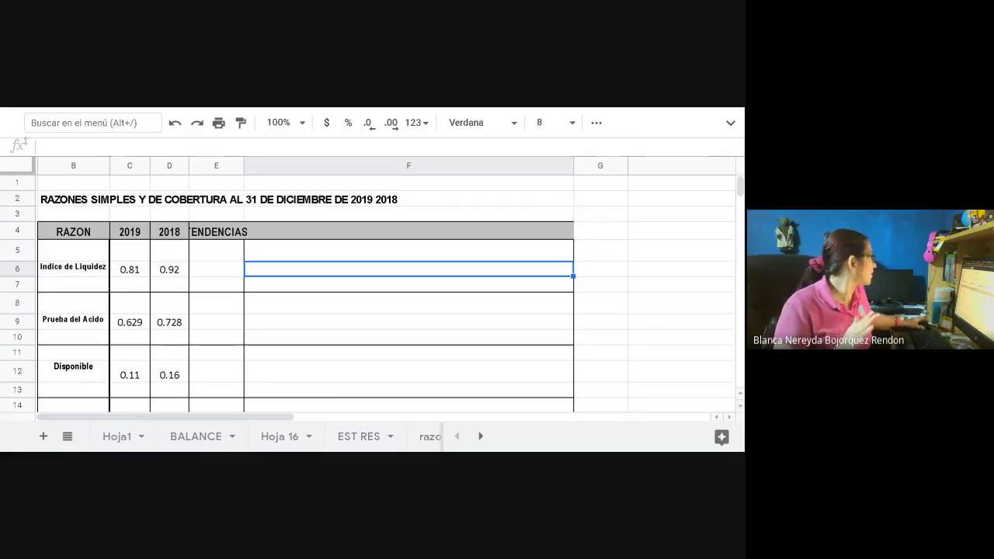
Enlarge the sheet to 150% and review the 2019 and 2018 ratios from Indice de Liquidez to Capital de Trabajo.
{"action": "left_click", "coordinate": [280, 123]}
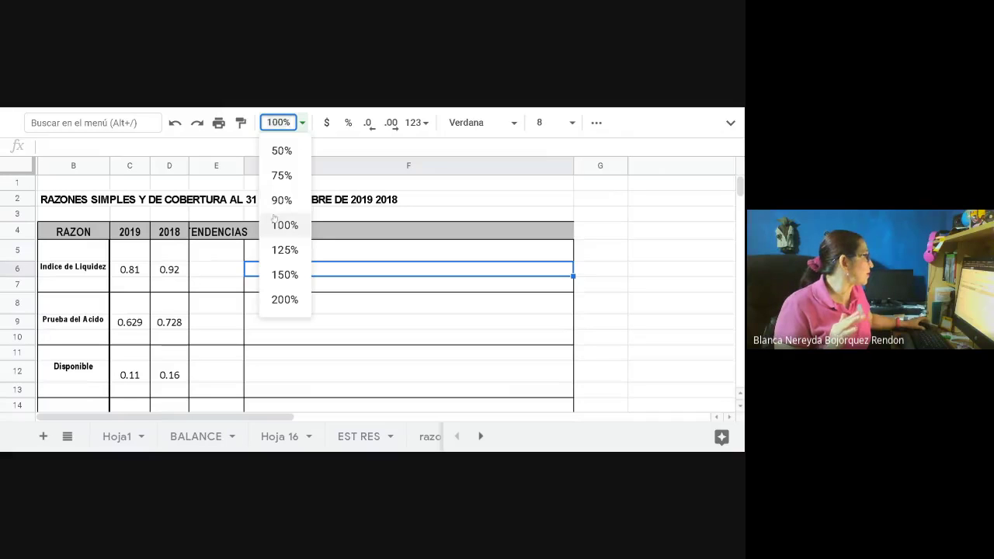
{"action": "left_click", "coordinate": [277, 299]}
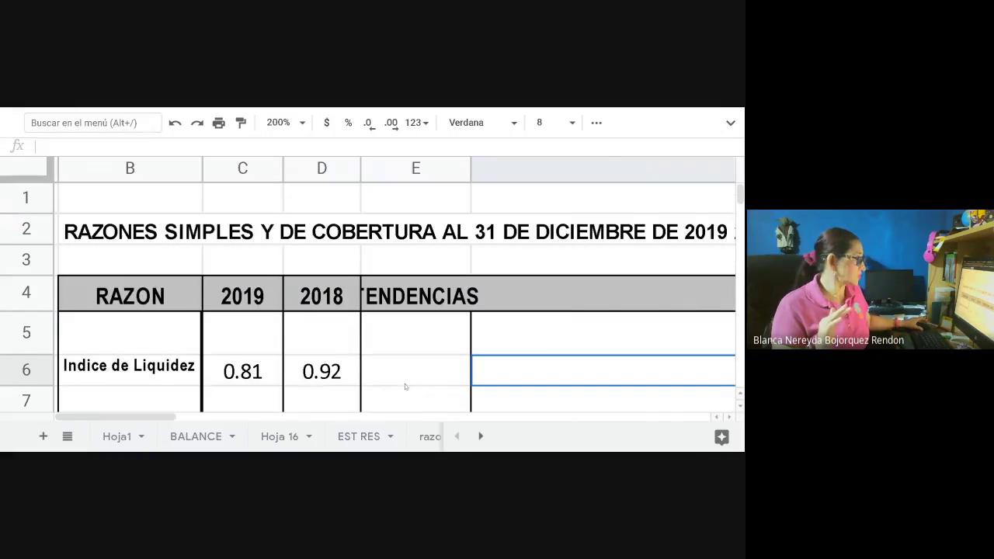
{"action": "left_click", "coordinate": [280, 122]}
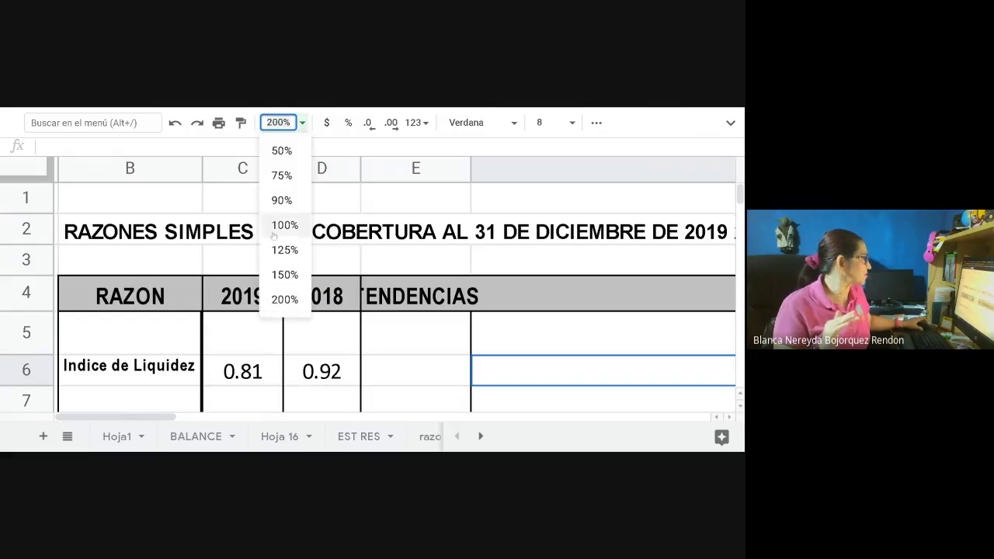
{"action": "left_click", "coordinate": [285, 275]}
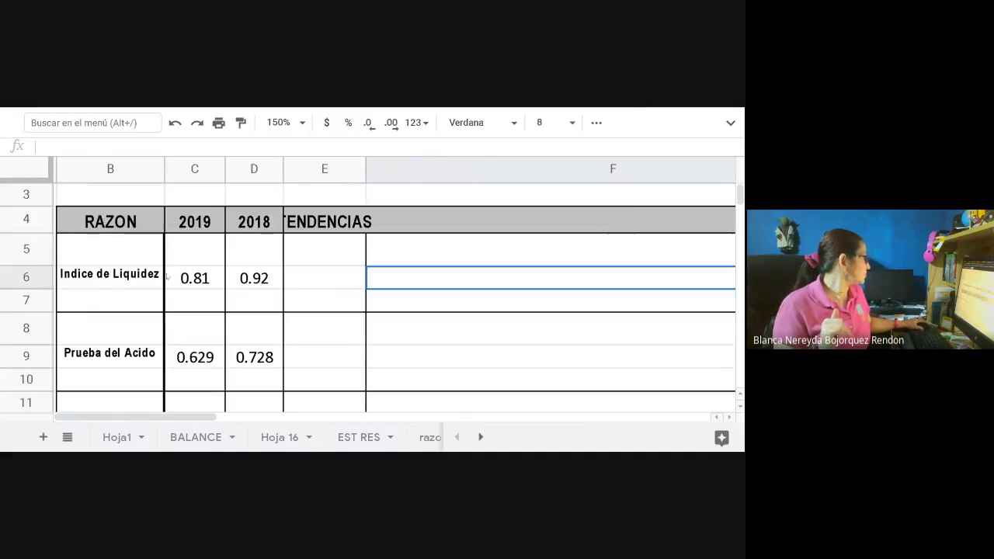
{"action": "scroll", "coordinate": [174, 284], "scroll_direction": "down", "scroll_amount": 1}
{"action": "scroll", "coordinate": [177, 243], "scroll_direction": "up", "scroll_amount": 1}
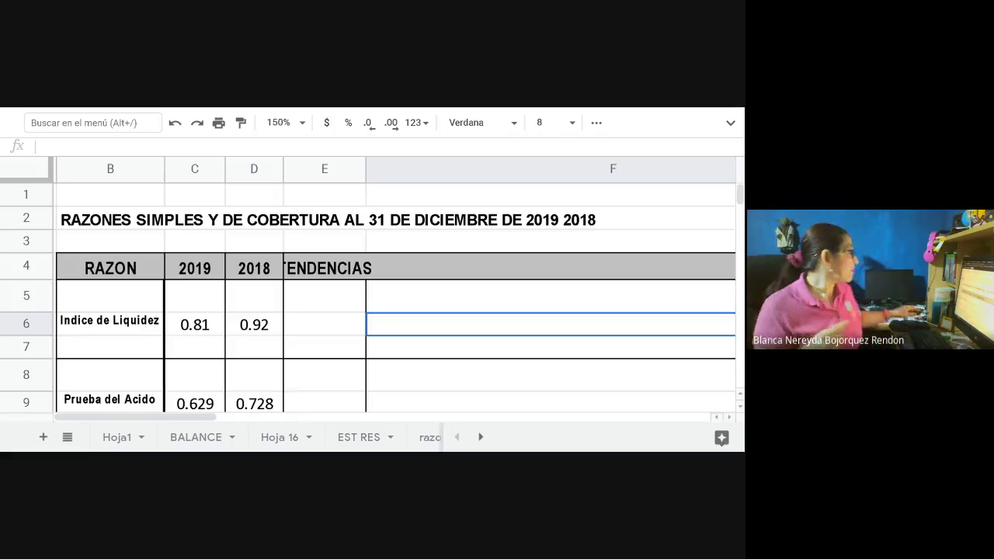
{"action": "scroll", "coordinate": [248, 306], "scroll_direction": "down", "scroll_amount": 2}
{"action": "scroll", "coordinate": [248, 306], "scroll_direction": "down", "scroll_amount": 2}
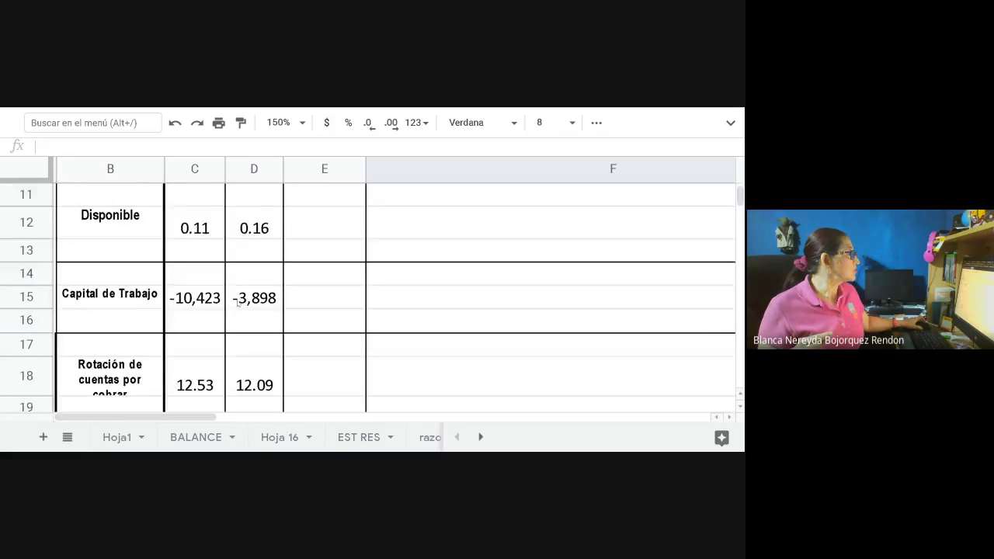
{"action": "scroll", "coordinate": [87, 308], "scroll_direction": "up", "scroll_amount": 4}
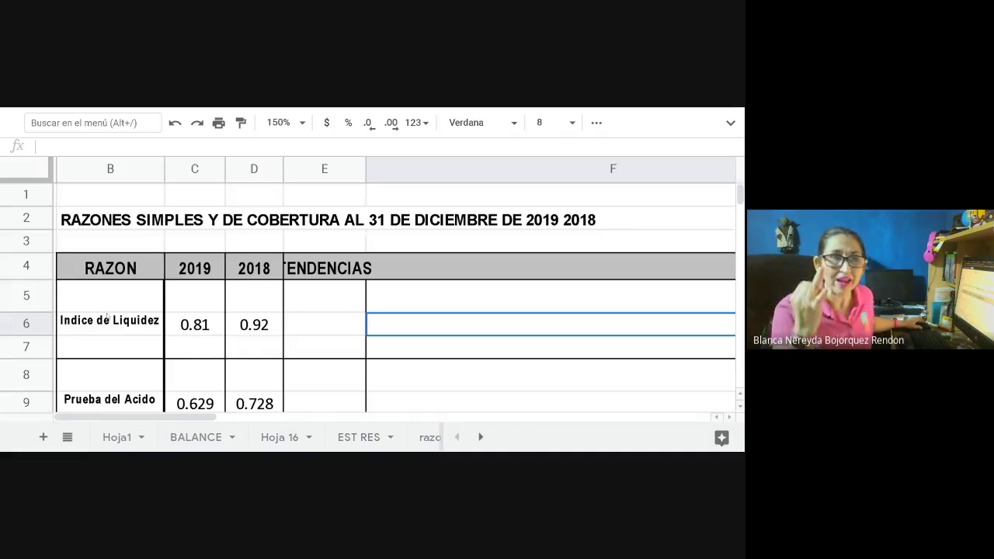
{"action": "scroll", "coordinate": [108, 314], "scroll_direction": "down", "scroll_amount": 1}
{"action": "scroll", "coordinate": [108, 315], "scroll_direction": "down", "scroll_amount": 1}
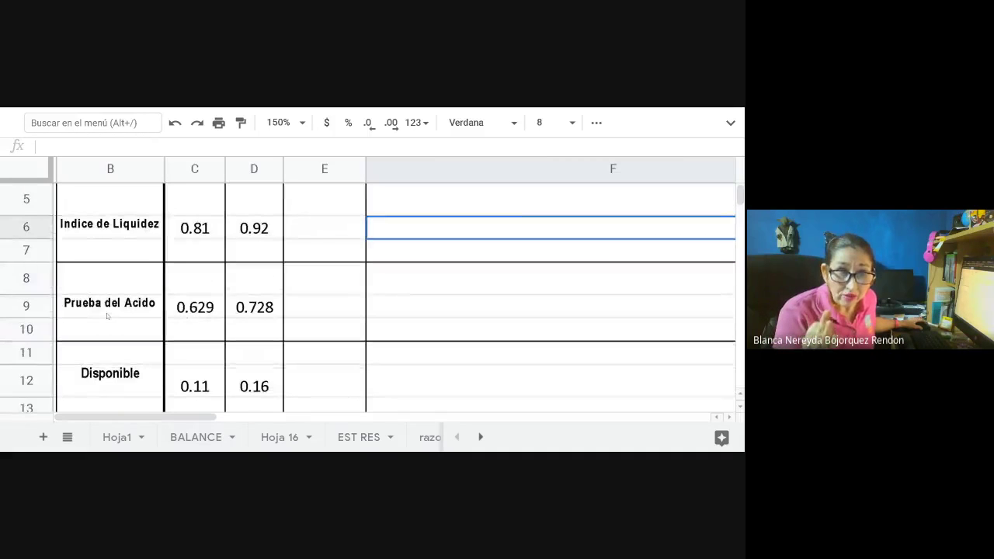
{"action": "scroll", "coordinate": [108, 315], "scroll_direction": "down", "scroll_amount": 1}
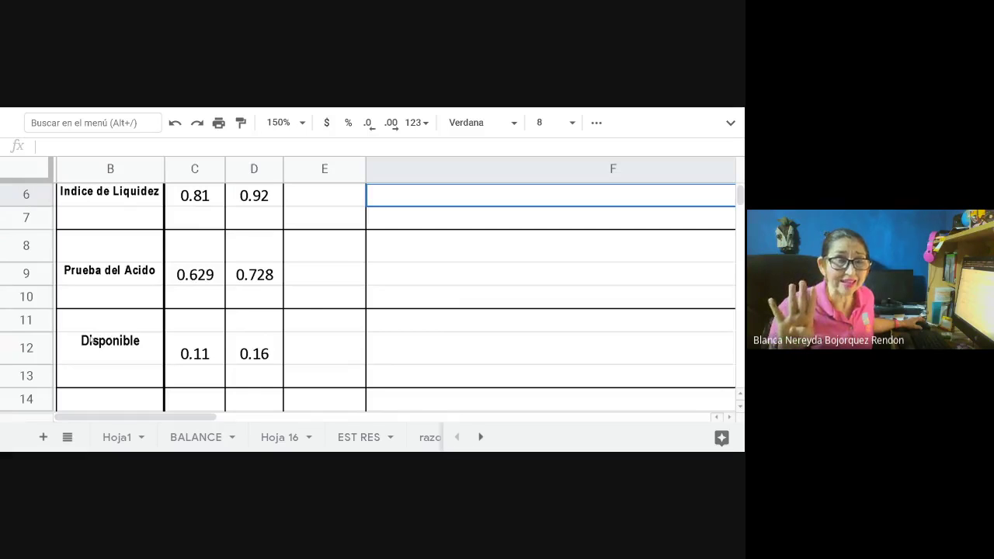
Increase the height of row 18 to fit the full Rotación de cuentas por cobrar label.
{"action": "scroll", "coordinate": [90, 339], "scroll_direction": "down", "scroll_amount": 5}
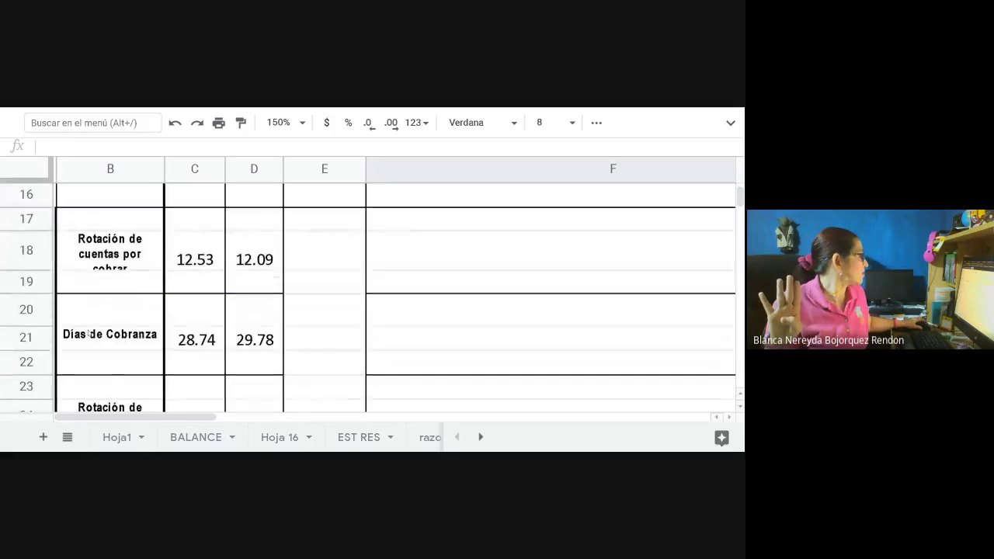
{"action": "left_click_drag", "start_coordinate": [6, 273], "coordinate": [5, 286]}
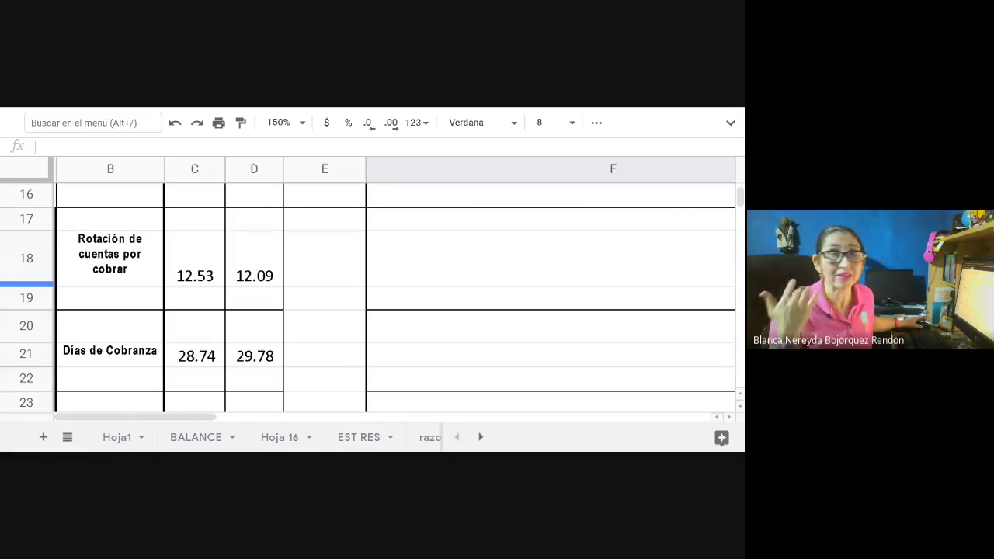
Inspect the source formula of the 2018 Indice de Liquidez value and set the sheet zoom to 125%.
{"action": "scroll", "coordinate": [208, 283], "scroll_direction": "down", "scroll_amount": 6}
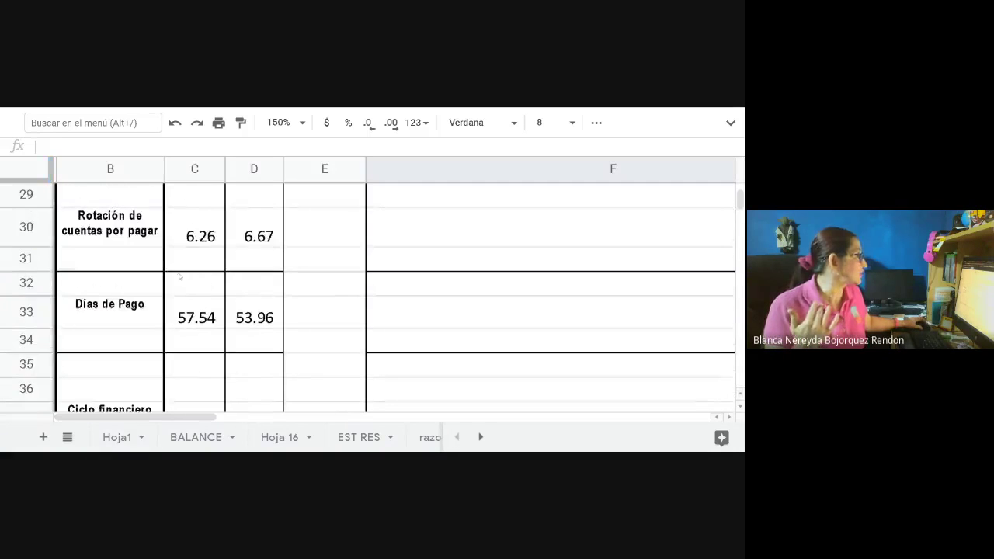
{"action": "scroll", "coordinate": [209, 284], "scroll_direction": "up", "scroll_amount": 5}
{"action": "scroll", "coordinate": [210, 283], "scroll_direction": "up", "scroll_amount": 6}
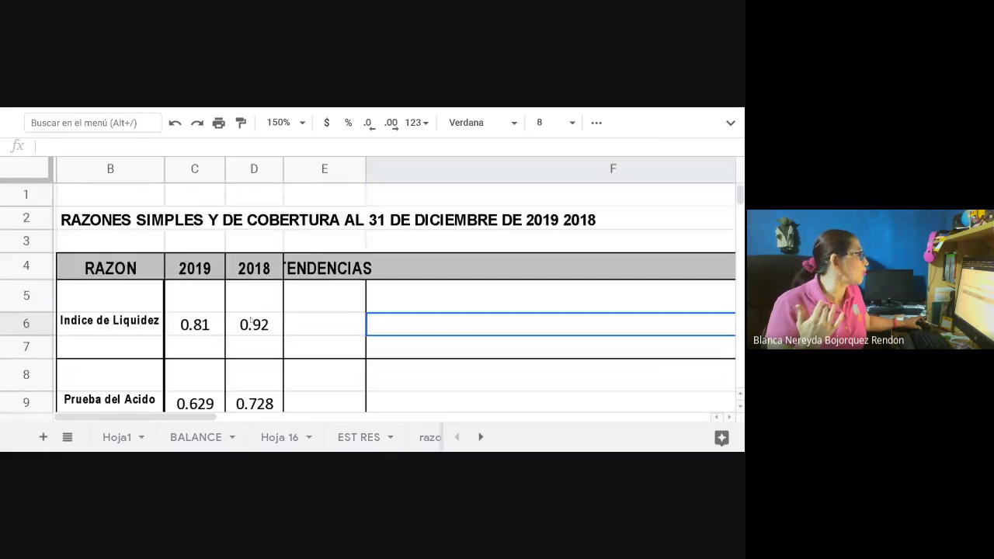
{"action": "left_click", "coordinate": [250, 325]}
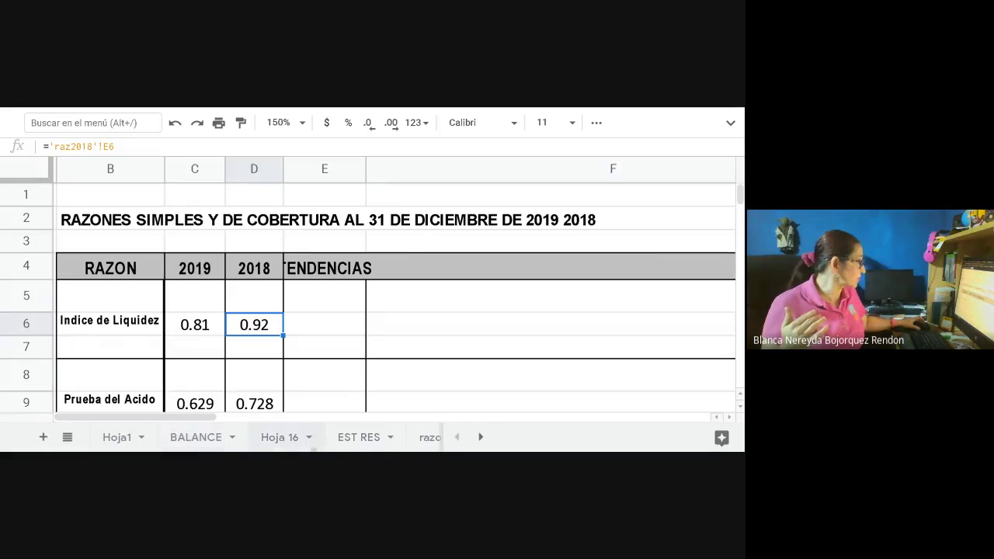
{"action": "left_click", "coordinate": [303, 124]}
{"action": "left_click", "coordinate": [284, 248]}
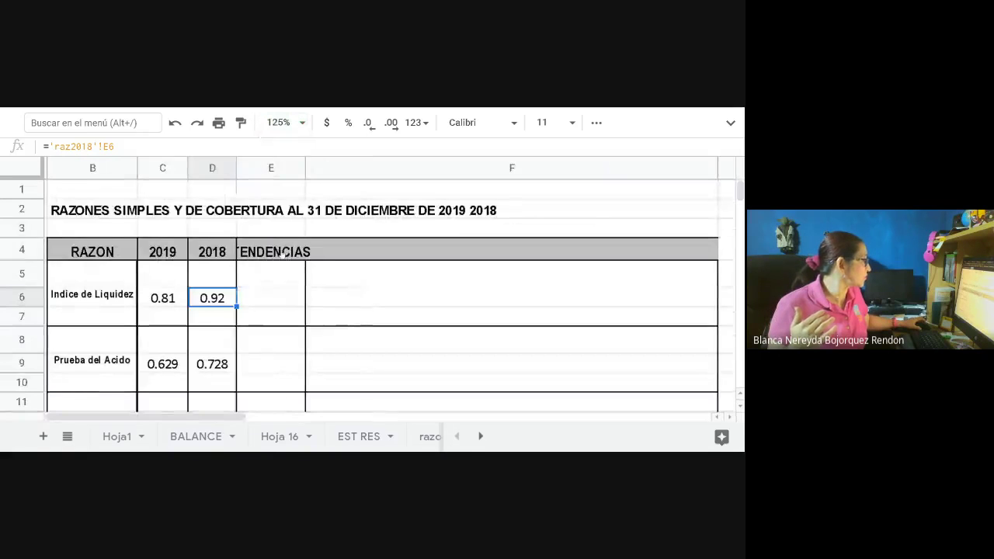
Set the font size of the entire raz2018 sheet to 10.
{"action": "left_click", "coordinate": [480, 436]}
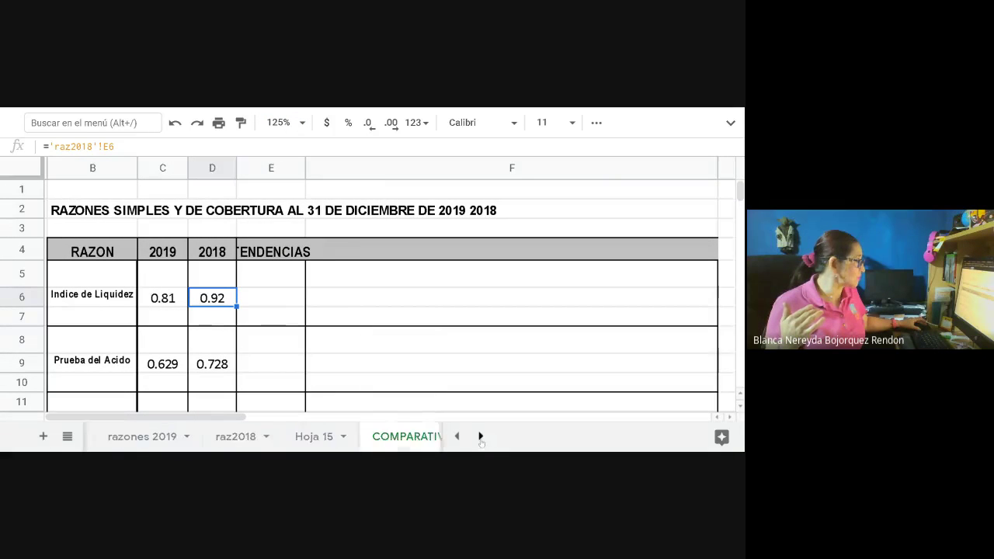
{"action": "left_click", "coordinate": [244, 437]}
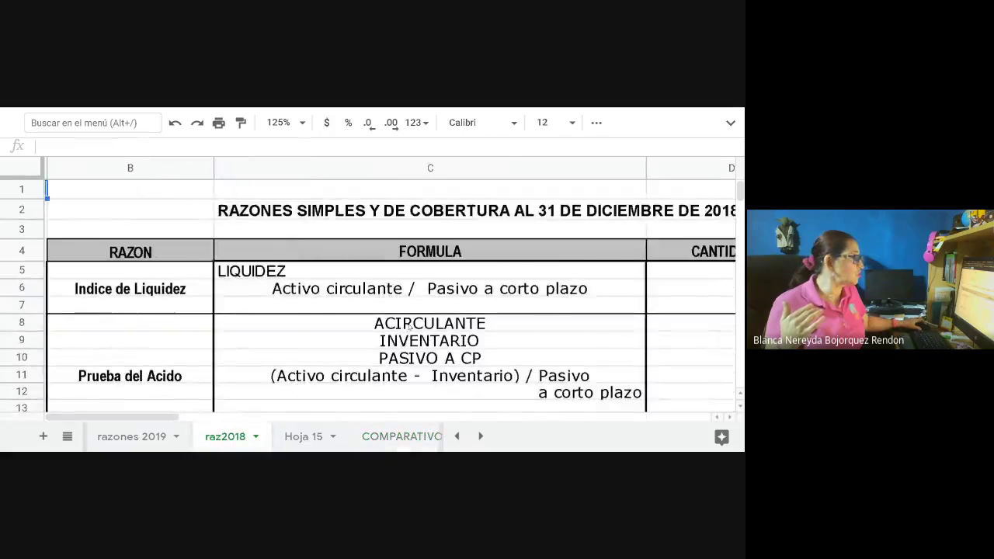
{"action": "scroll", "coordinate": [369, 295], "scroll_direction": "down", "scroll_amount": 5}
{"action": "scroll", "coordinate": [108, 260], "scroll_direction": "down", "scroll_amount": 1}
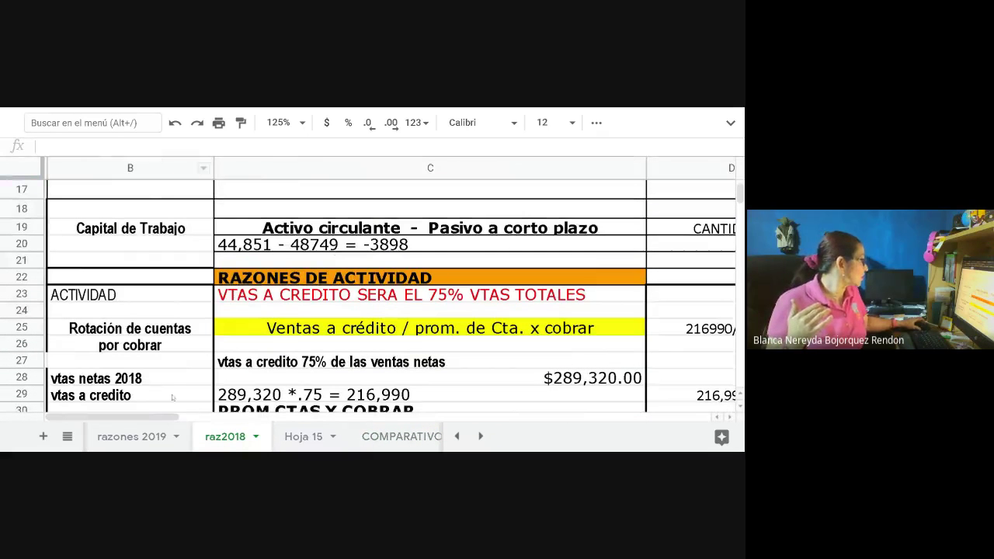
{"action": "left_click", "coordinate": [11, 166]}
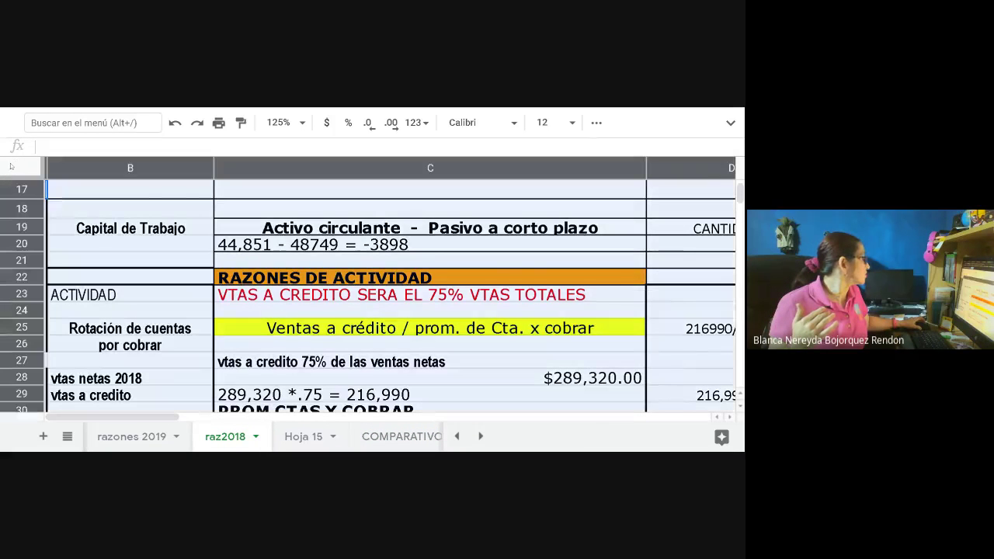
{"action": "left_click", "coordinate": [547, 122]}
{"action": "left_click", "coordinate": [548, 249]}
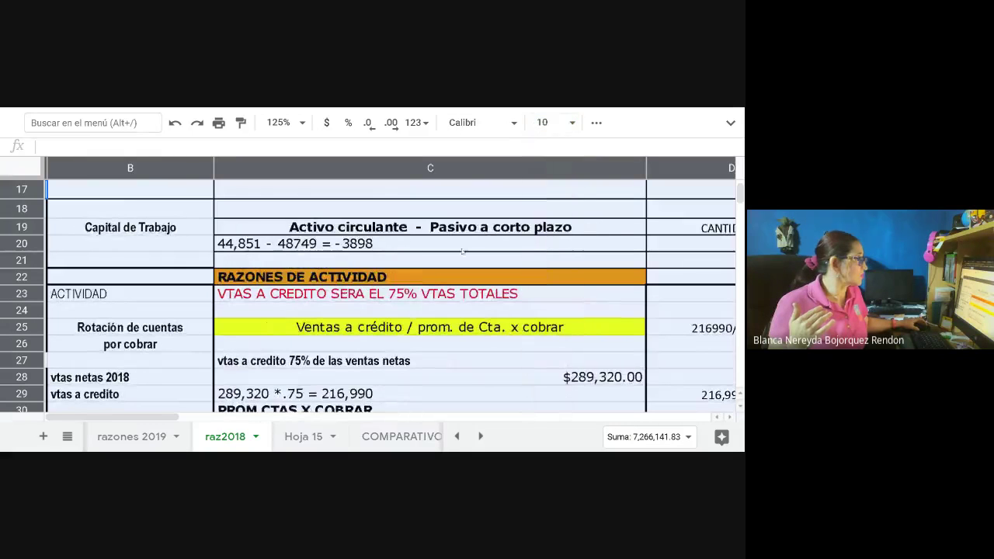
{"action": "scroll", "coordinate": [319, 278], "scroll_direction": "down", "scroll_amount": 15}
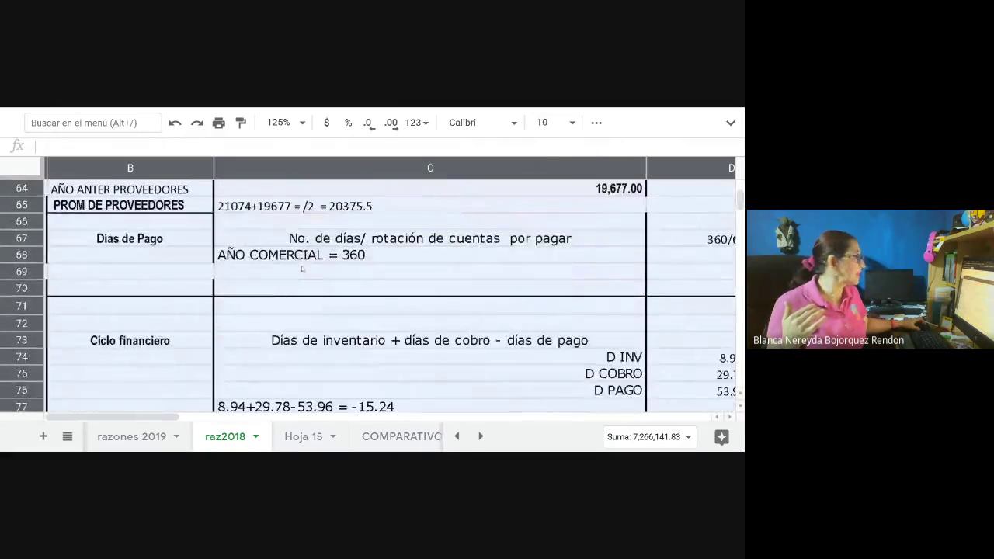
Review the ratio names and their formulas on the razones 2019 sheet.
{"action": "left_click", "coordinate": [136, 436]}
{"action": "scroll", "coordinate": [402, 294], "scroll_direction": "down", "scroll_amount": 6}
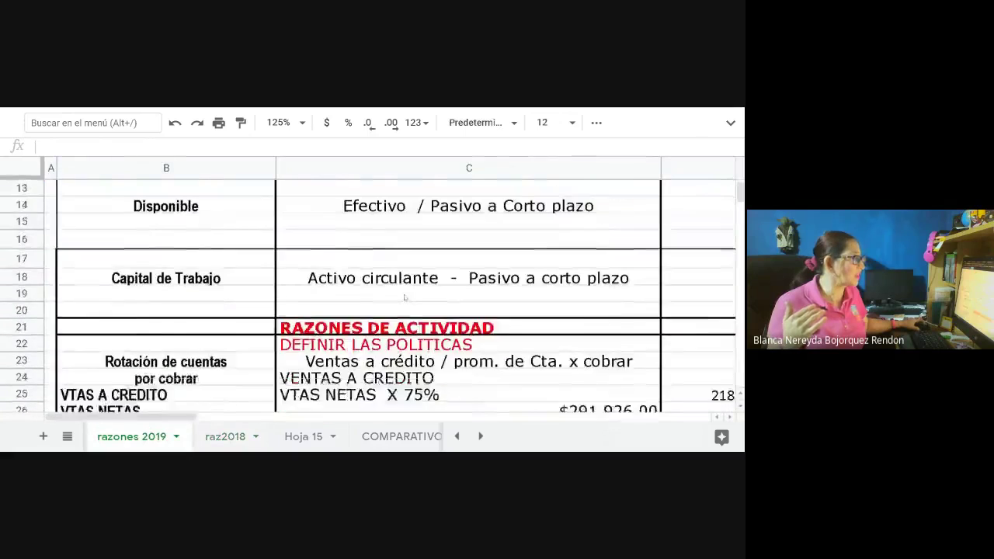
{"action": "scroll", "coordinate": [402, 294], "scroll_direction": "down", "scroll_amount": 10}
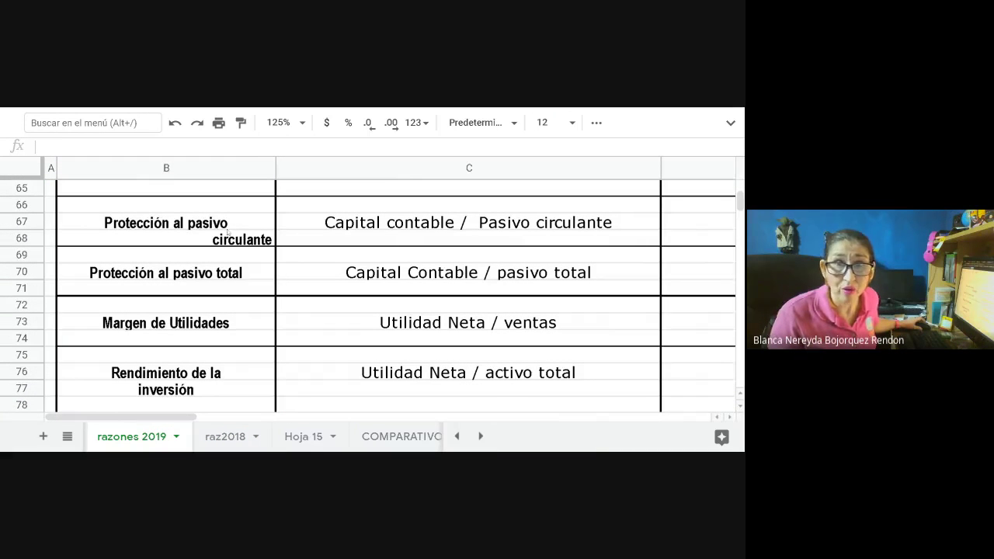
On the COMPARATIVO sheet, calculate the Indice de Liquidez trend in cell E6 with the formula =(C6-D6)/D6*100.
{"action": "left_click", "coordinate": [384, 437]}
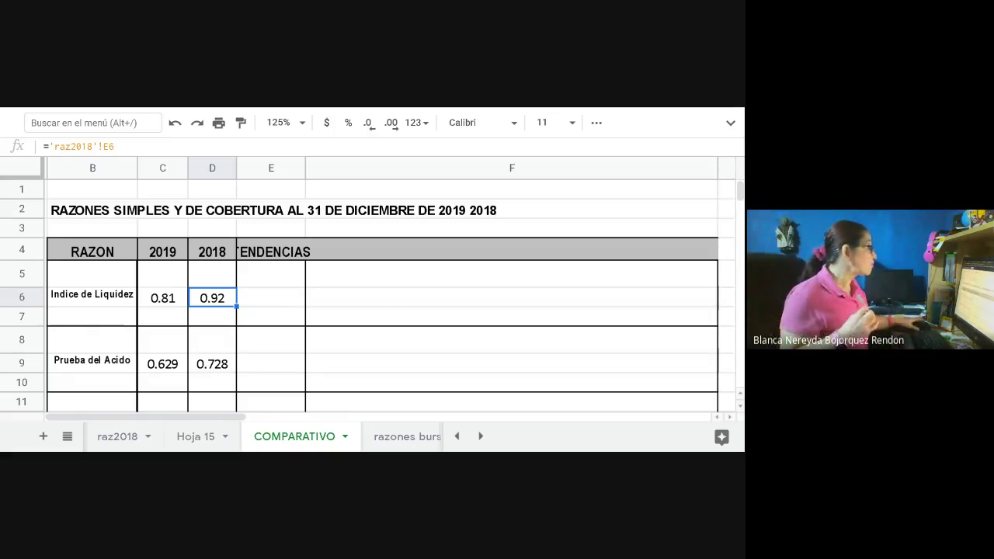
{"action": "left_click", "coordinate": [264, 295]}
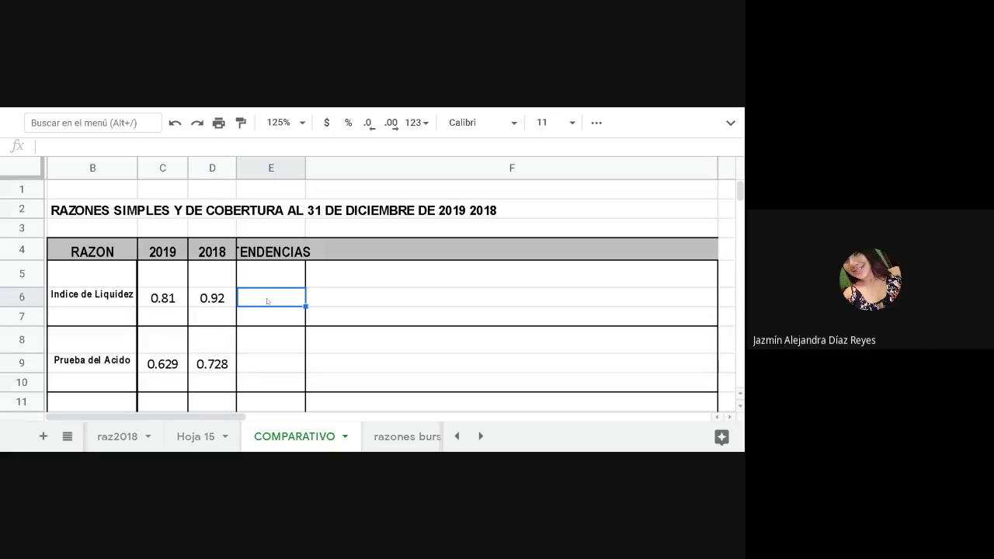
{"action": "type", "text": "="}
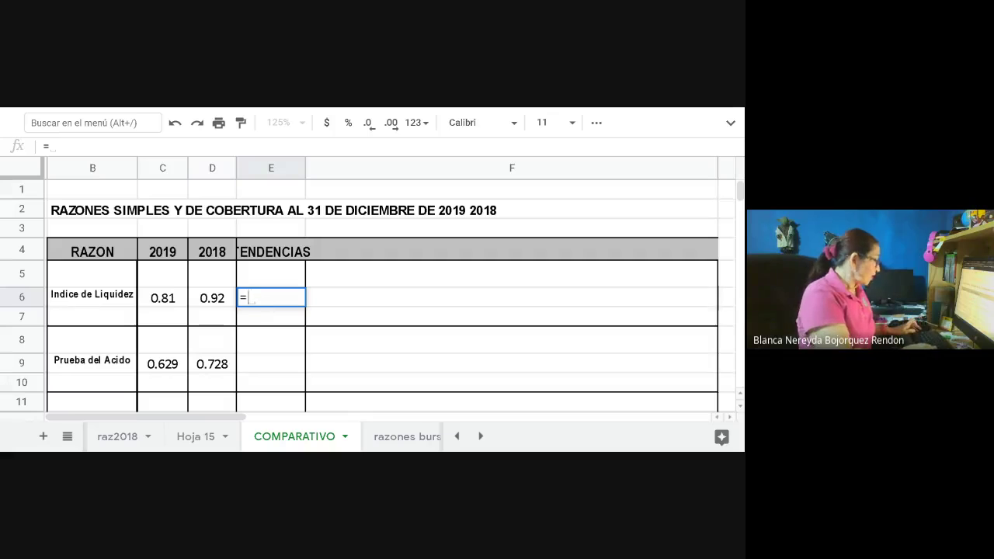
{"action": "type", "text": "("}
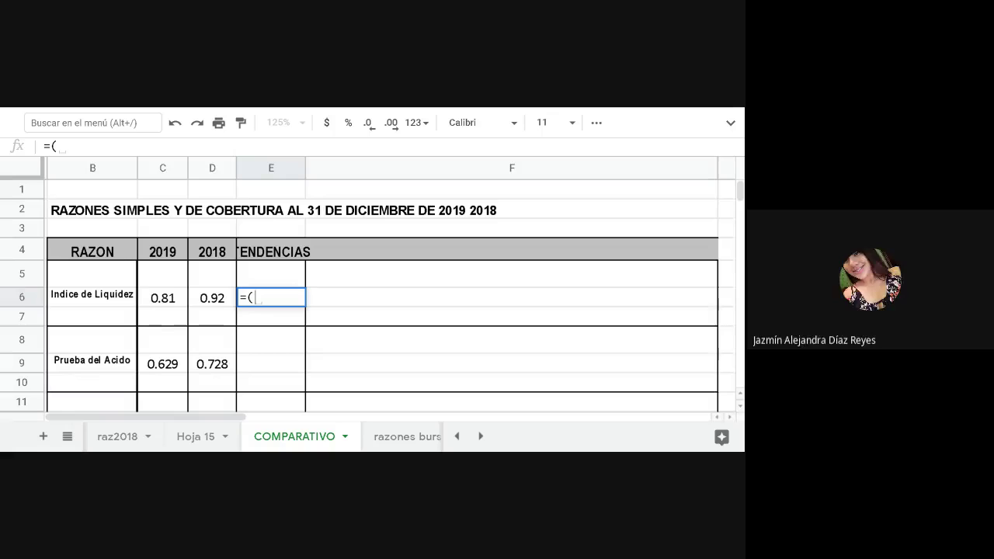
{"action": "left_click", "coordinate": [153, 303]}
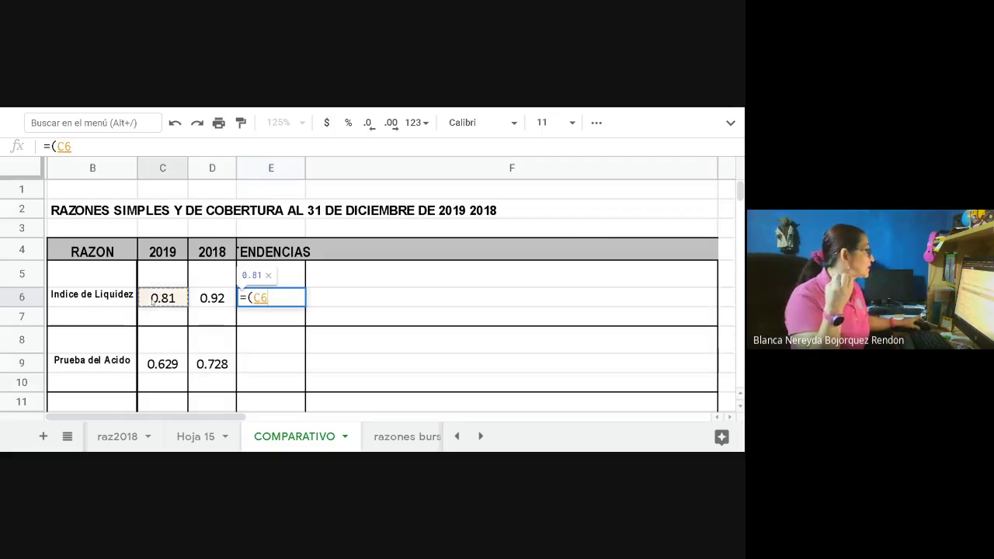
{"action": "type", "text": "-"}
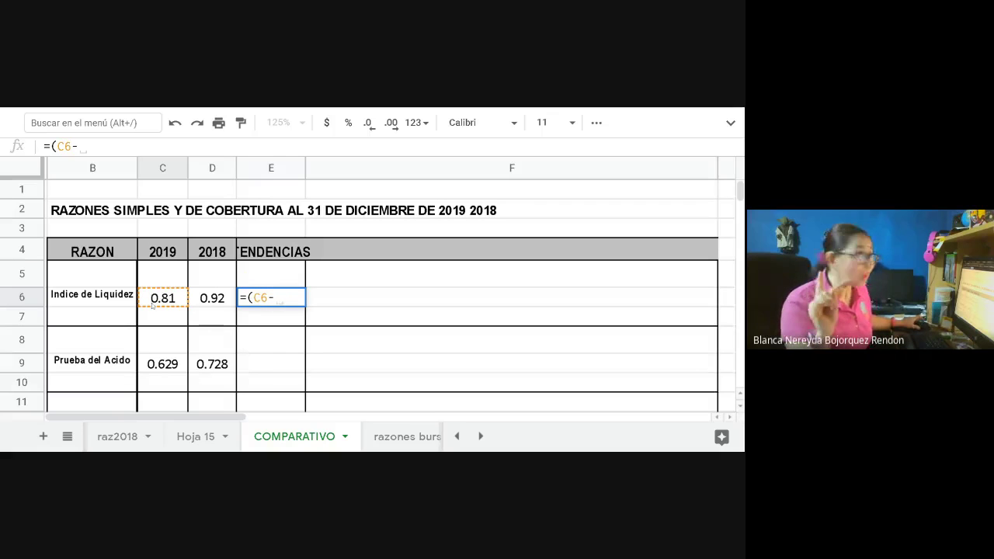
{"action": "left_click", "coordinate": [211, 303]}
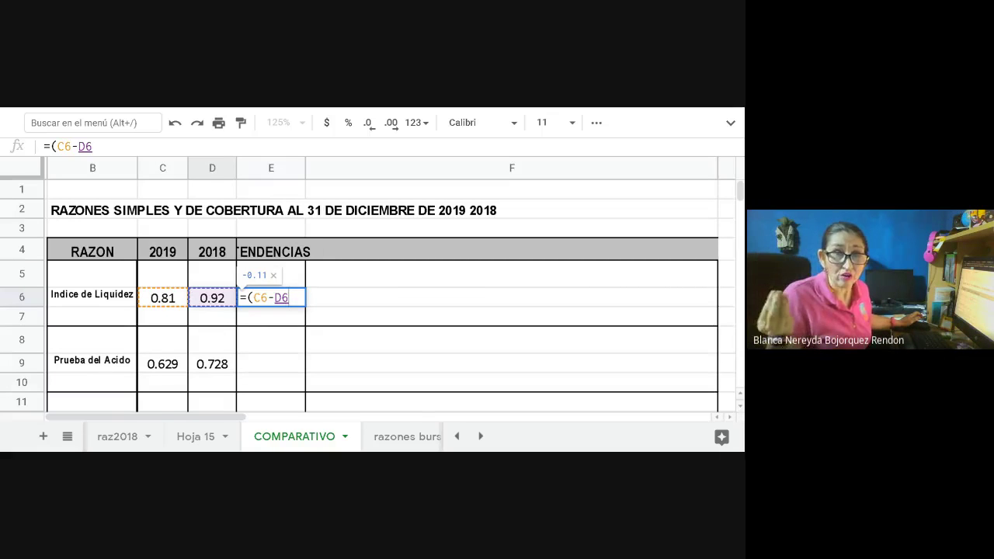
{"action": "type", "text": ")"}
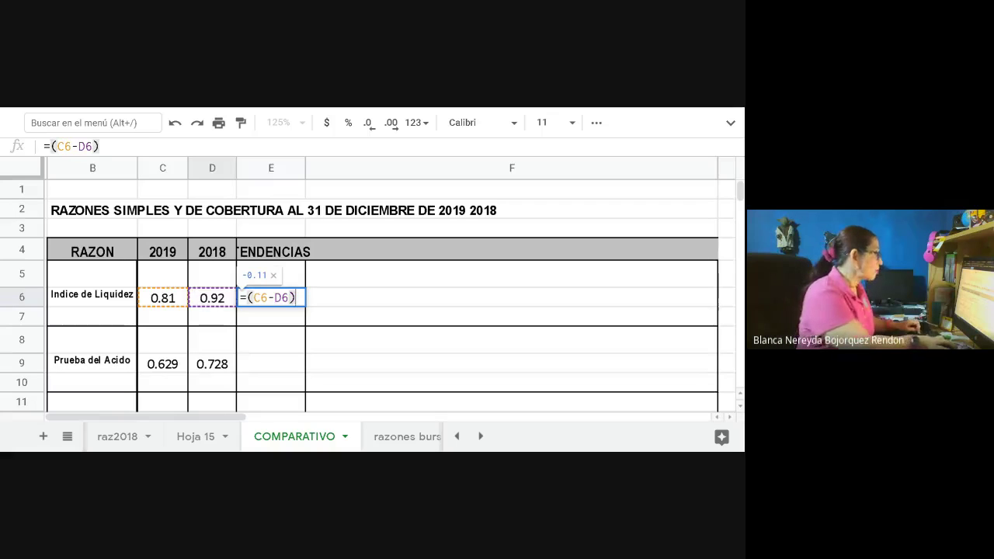
{"action": "type", "text": "/"}
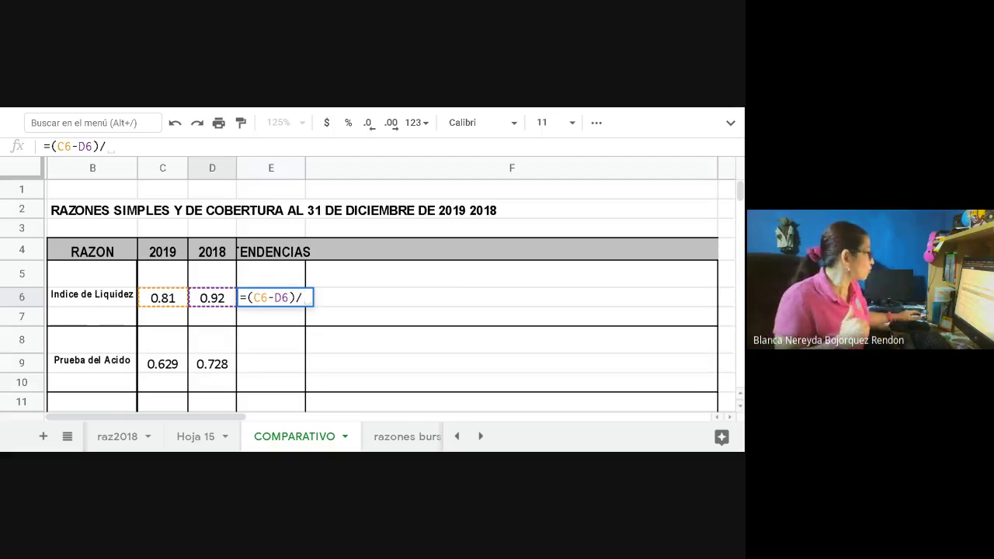
{"action": "type", "text": "D6"}
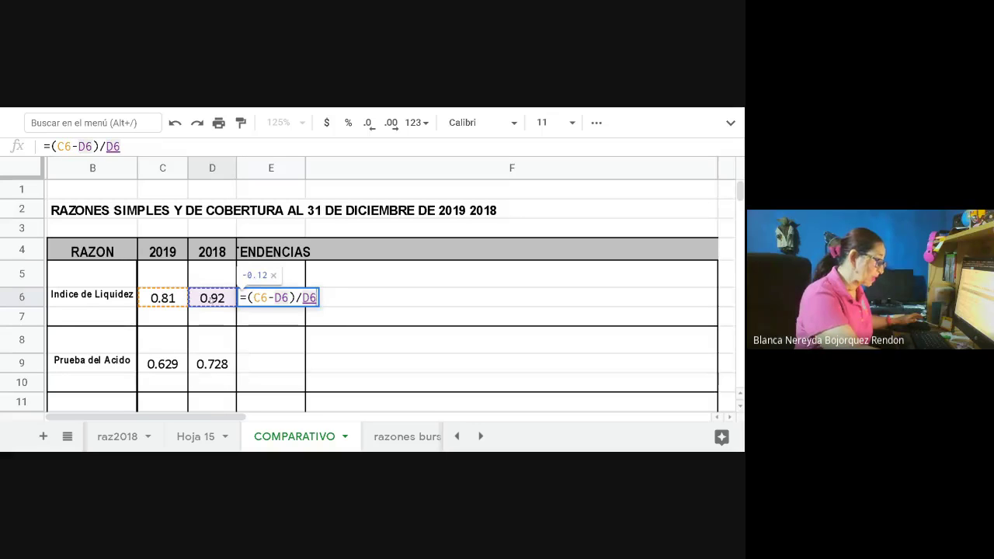
{"action": "type", "text": "*100"}
{"action": "key", "text": "Return"}
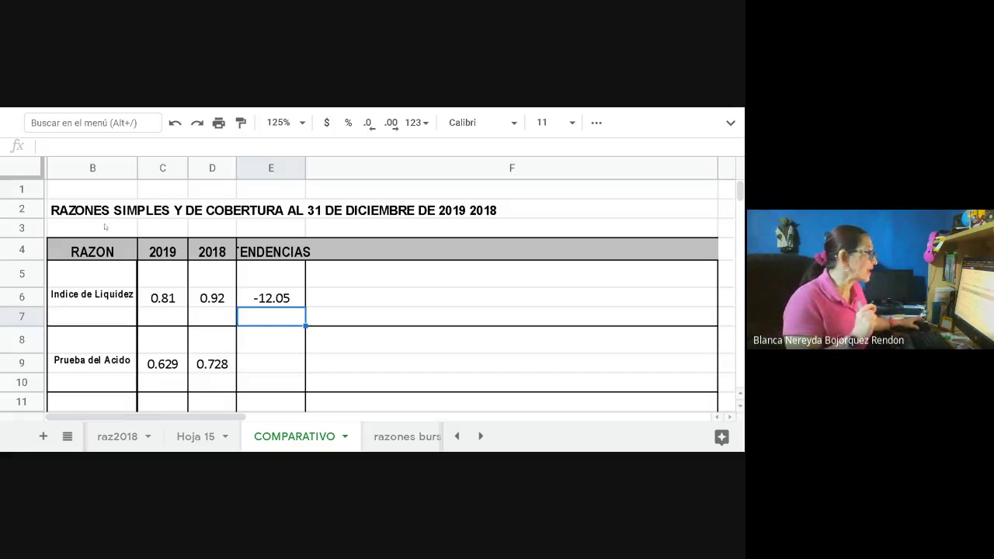
Enter the Indice de Liquidez interpretation in cell F5: "DESFAVORABLE PORQUE DISMINUYO SU CAPACIDAD DE PAGO EN UN 12.05% COMPARADA CON EL AÑO ANTERIOR".
{"action": "left_click", "coordinate": [352, 275]}
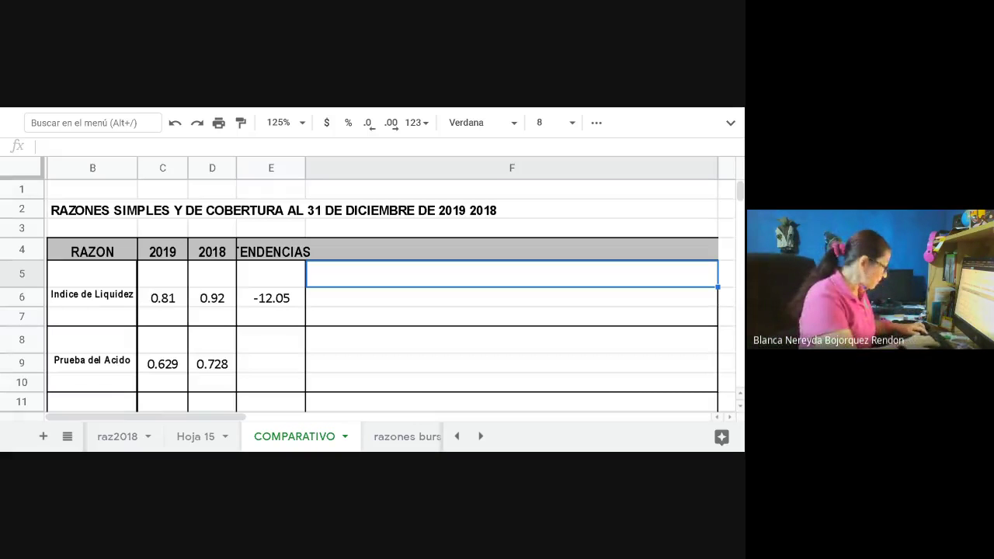
{"action": "type", "text": "de"}
{"action": "key", "text": "BackSpace"}
{"action": "key", "text": "BackSpace"}
{"action": "type", "text": "D"}
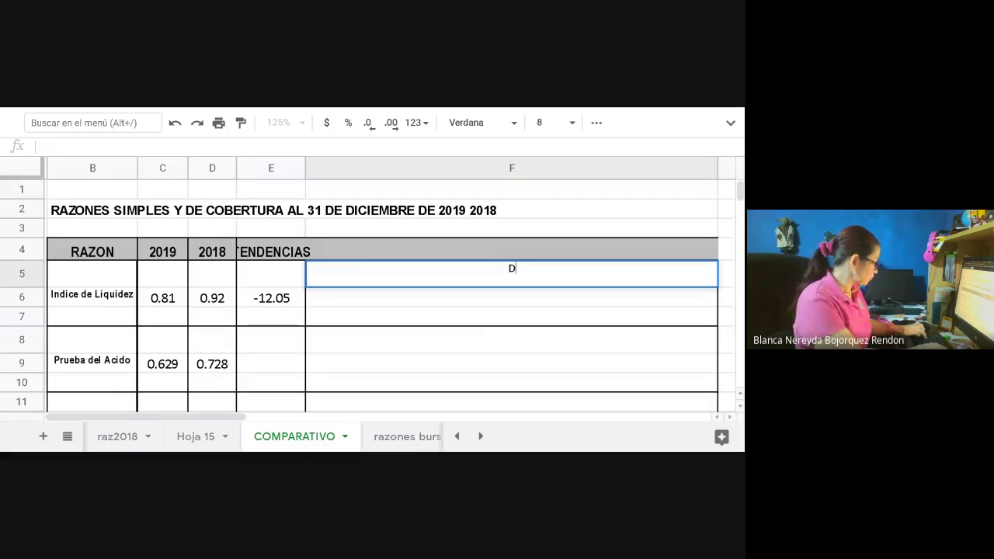
{"action": "type", "text": "ESFAVORABLE P"}
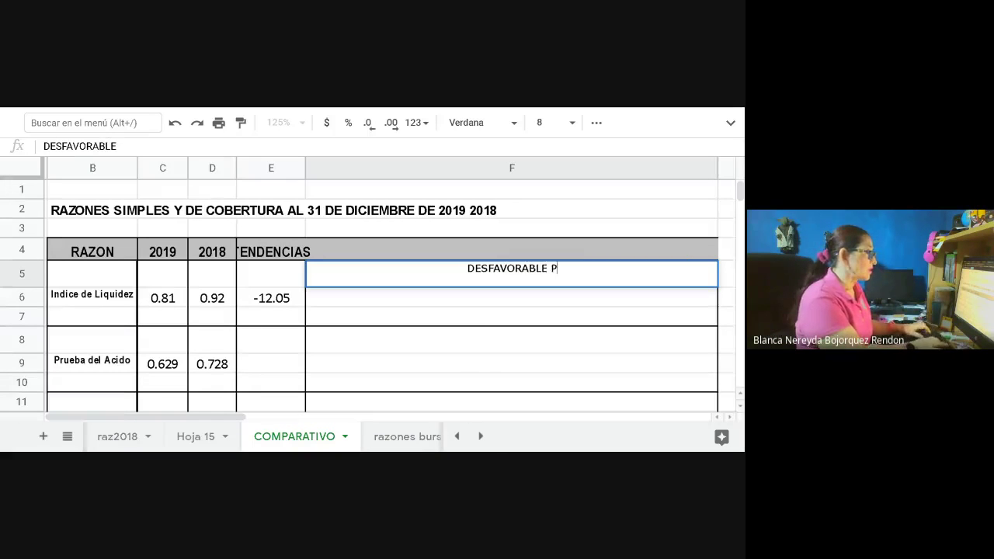
{"action": "type", "text": "ORQUE"}
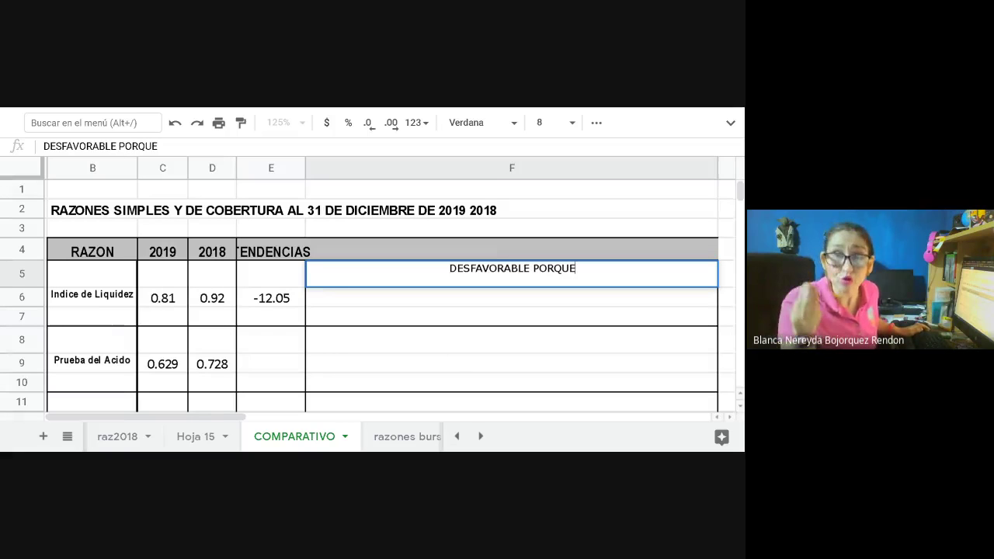
{"action": "type", "text": " DOS"}
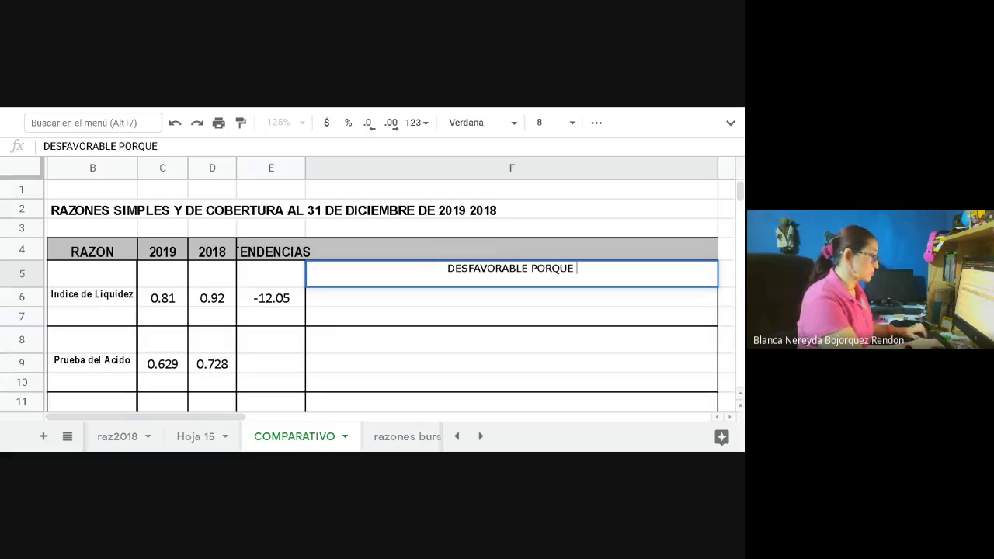
{"action": "key", "text": "BackSpace"}
{"action": "key", "text": "BackSpace"}
{"action": "type", "text": "IS"}
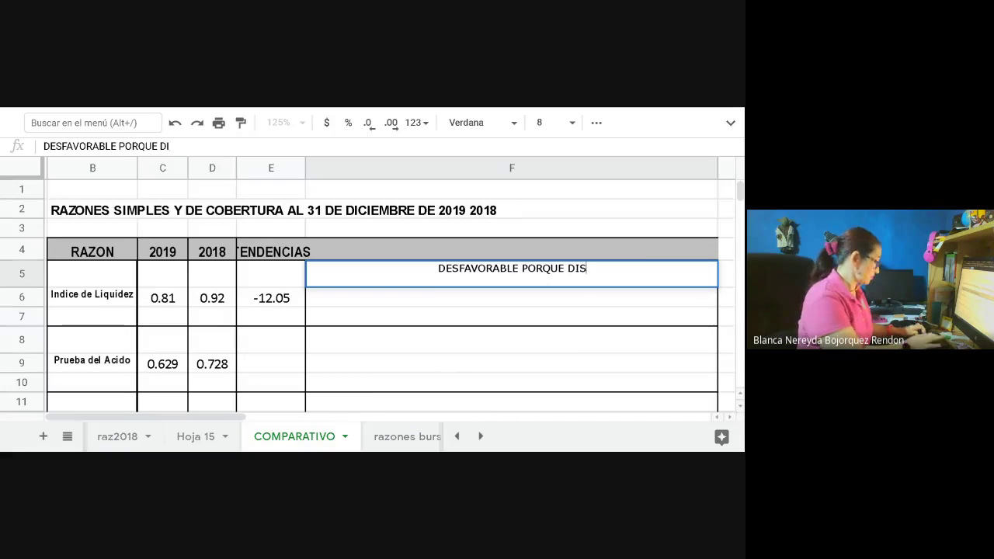
{"action": "type", "text": "MINUYO SU CAPACISA"}
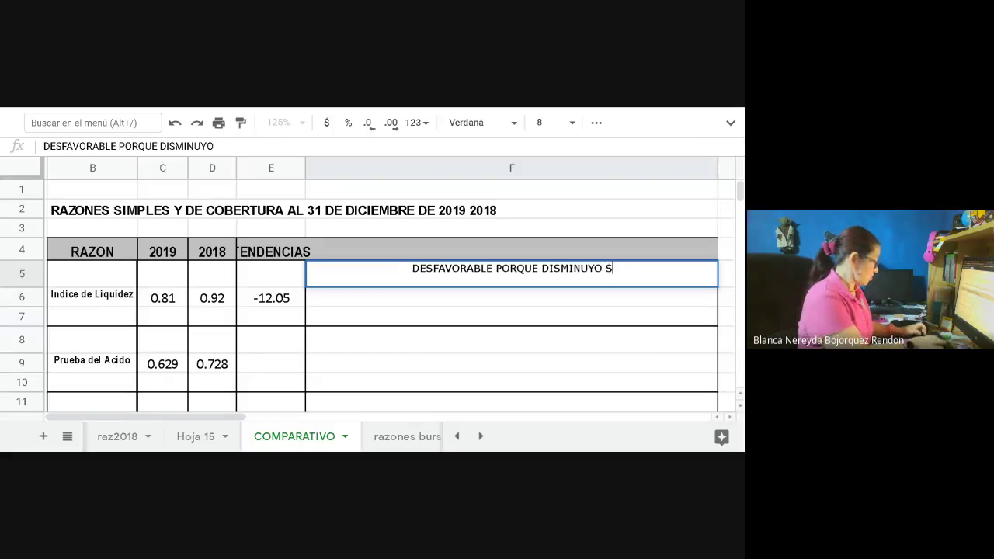
{"action": "key", "text": "BackSpace"}
{"action": "key", "text": "BackSpace"}
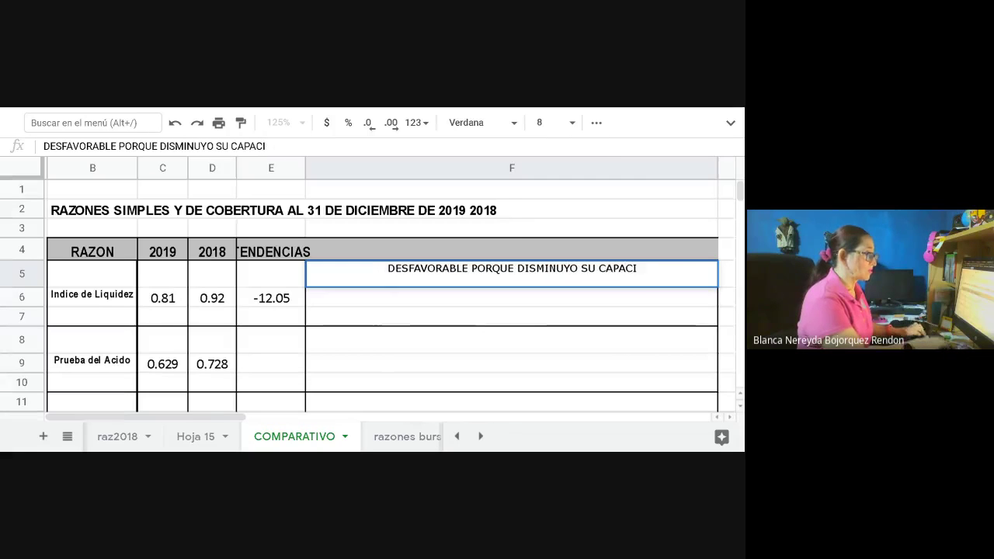
{"action": "type", "text": "DAD DE PAGO EN UN 12."}
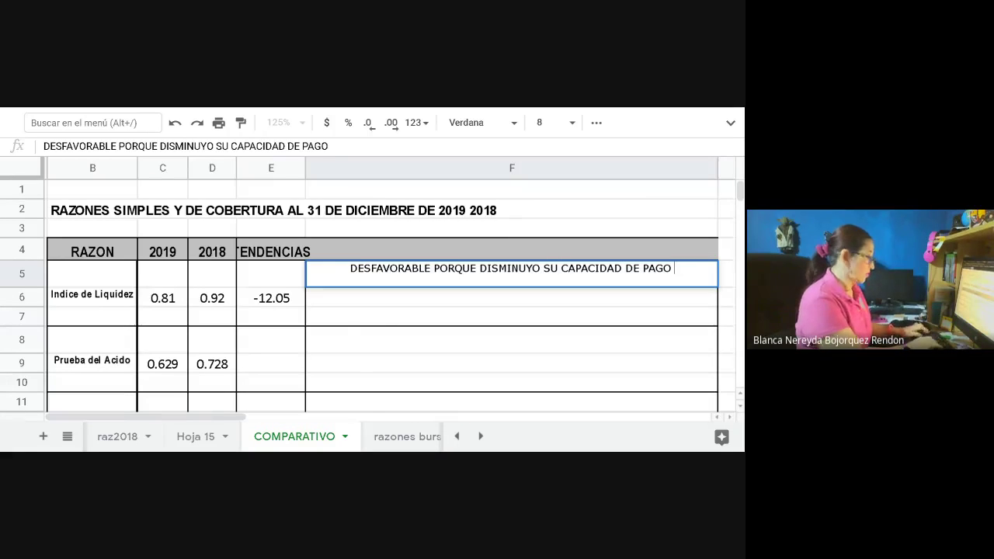
{"action": "type", "text": "045"}
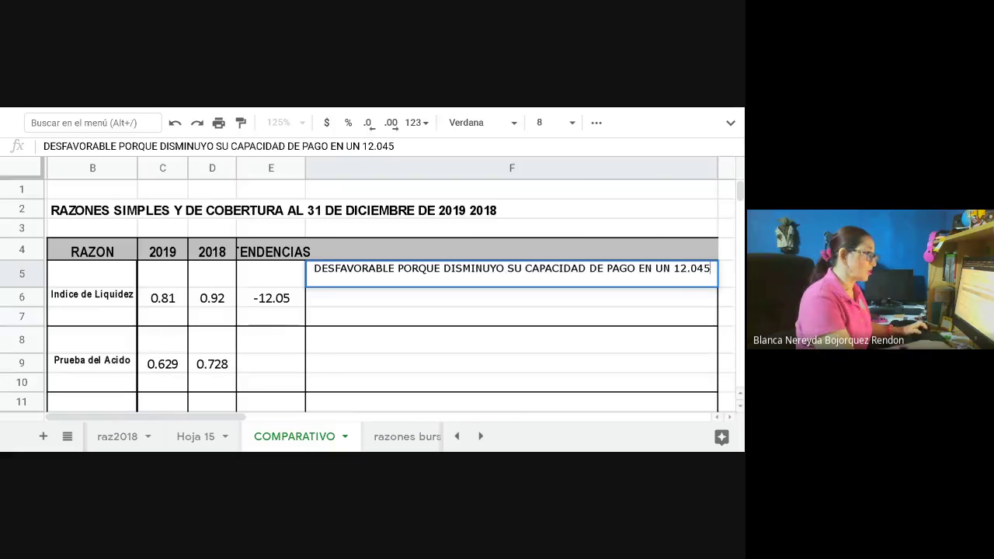
{"action": "key", "text": "BackSpace"}
{"action": "key", "text": "BackSpace"}
{"action": "type", "text": "5% COMPRA"}
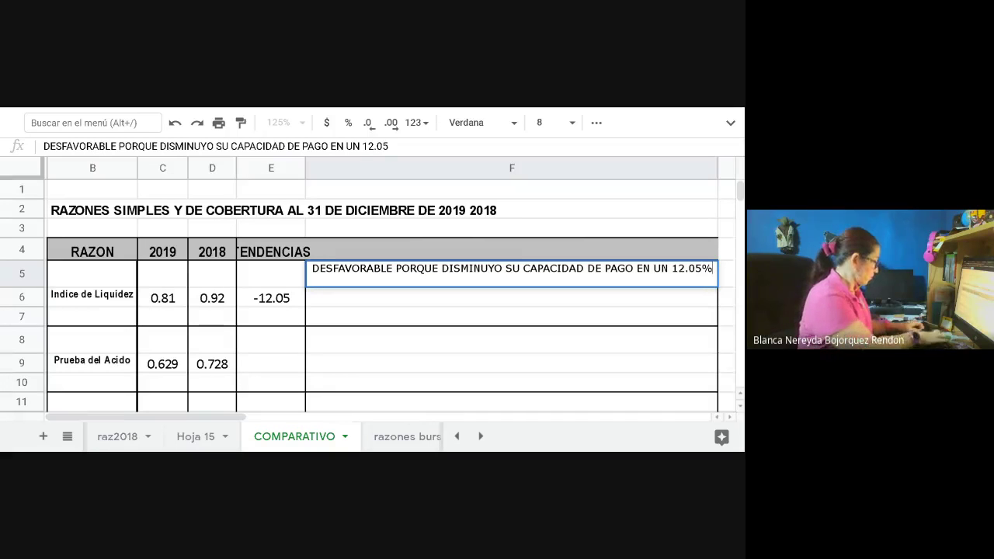
{"action": "key", "text": "BackSpace"}
{"action": "key", "text": "BackSpace"}
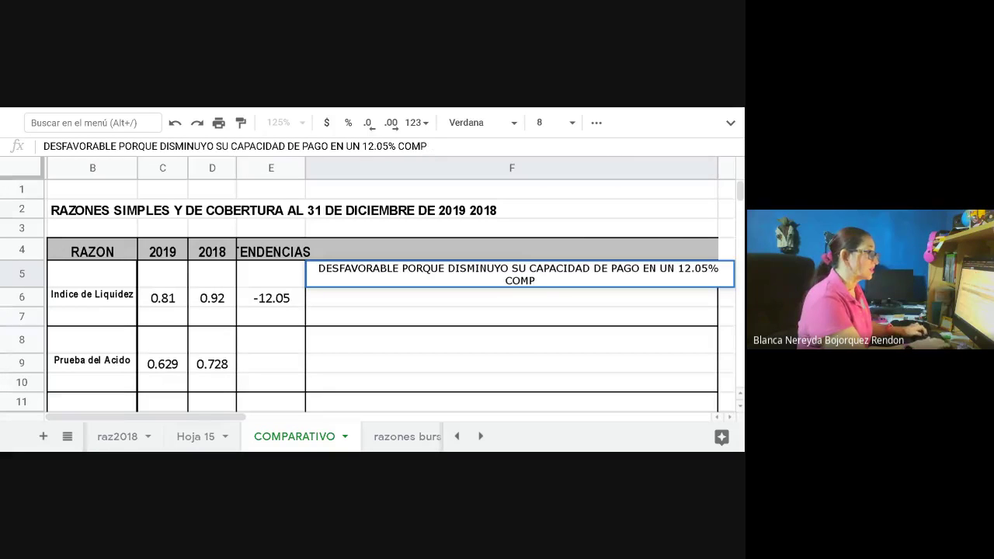
{"action": "type", "text": "ARA"}
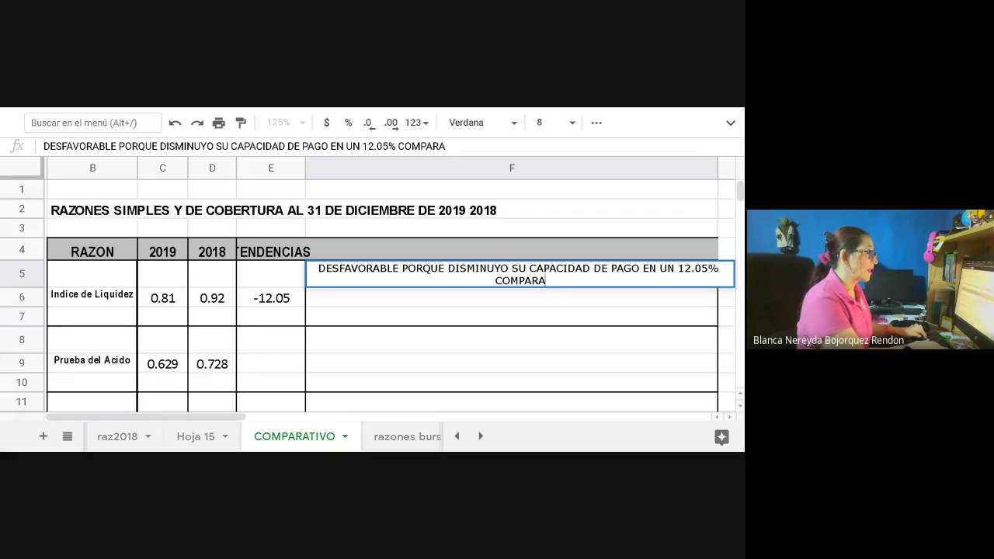
{"action": "type", "text": "DA CN"}
{"action": "key", "text": "BackSpace"}
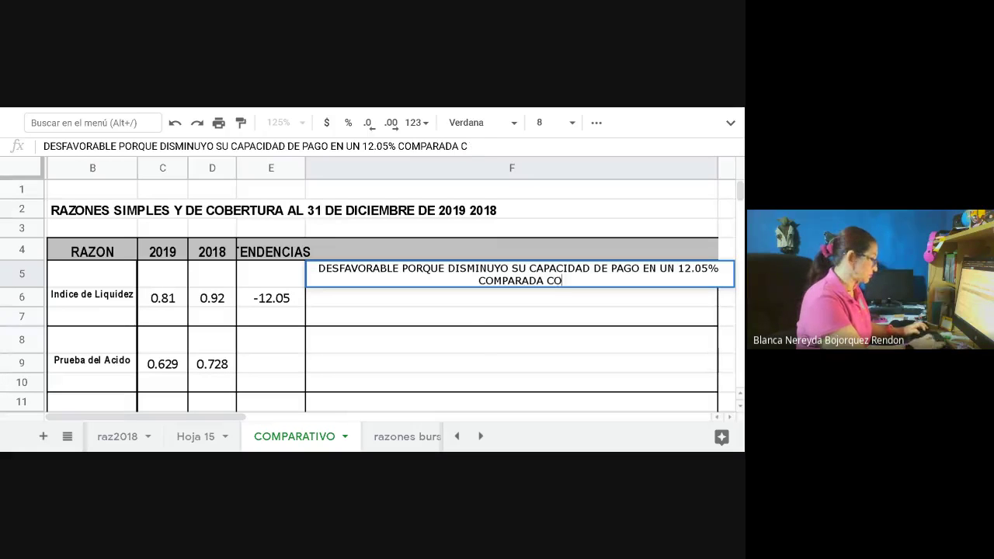
{"action": "type", "text": "ON EL AÑO ANERIO"}
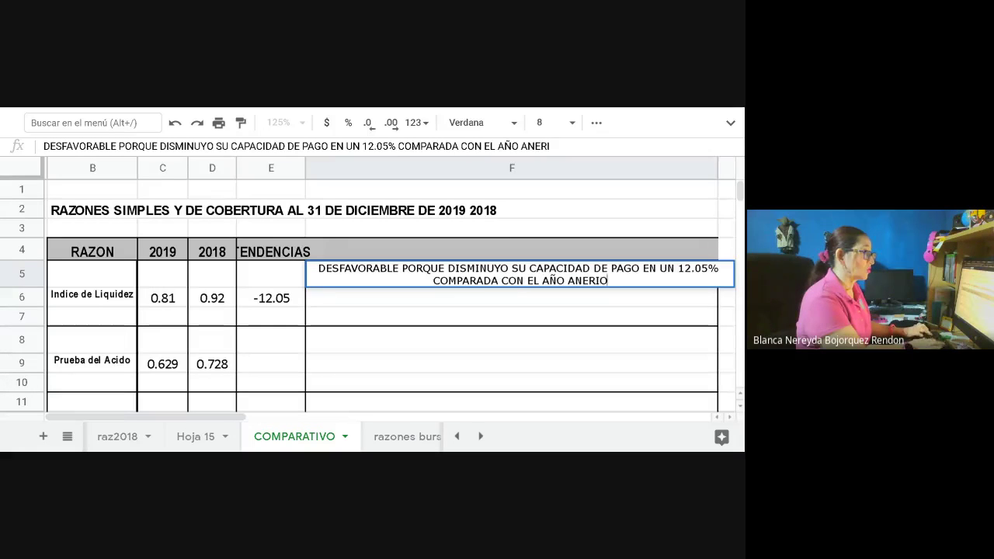
{"action": "key", "text": "BackSpace"}
{"action": "key", "text": "BackSpace"}
{"action": "key", "text": "BackSpace"}
{"action": "key", "text": "BackSpace"}
{"action": "type", "text": "TERIOR"}
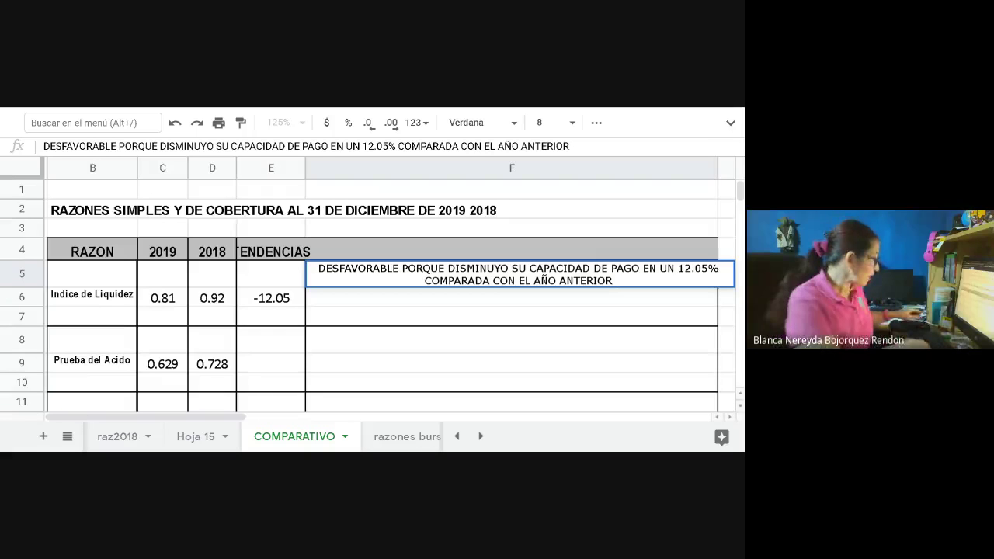
Clear the trend in cell E6 and rebuild it with the formula =(C6-D6)/D6*100.
{"action": "left_click", "coordinate": [257, 300]}
{"action": "key", "text": "Delete"}
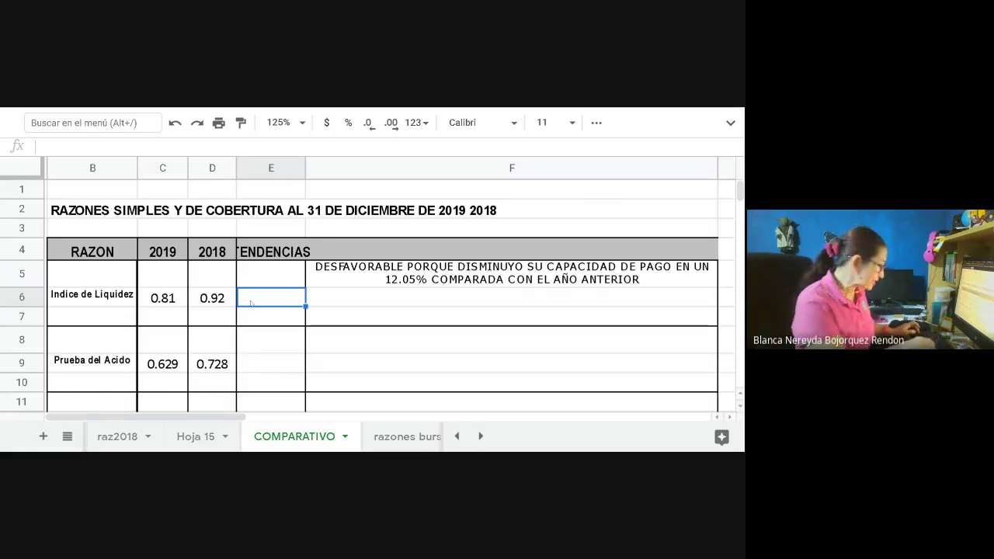
{"action": "type", "text": "=("}
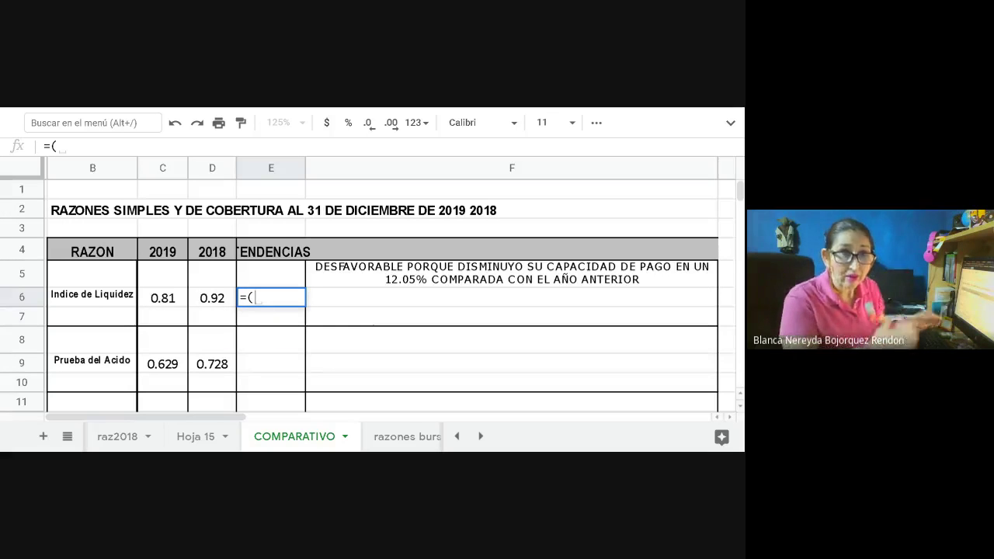
{"action": "left_click", "coordinate": [159, 301]}
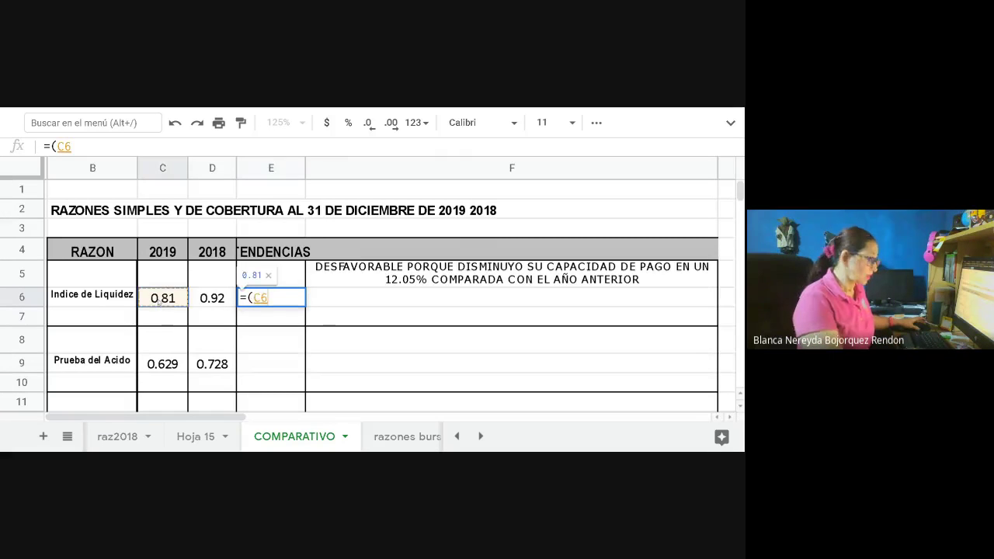
{"action": "type", "text": "-"}
{"action": "left_click", "coordinate": [212, 298]}
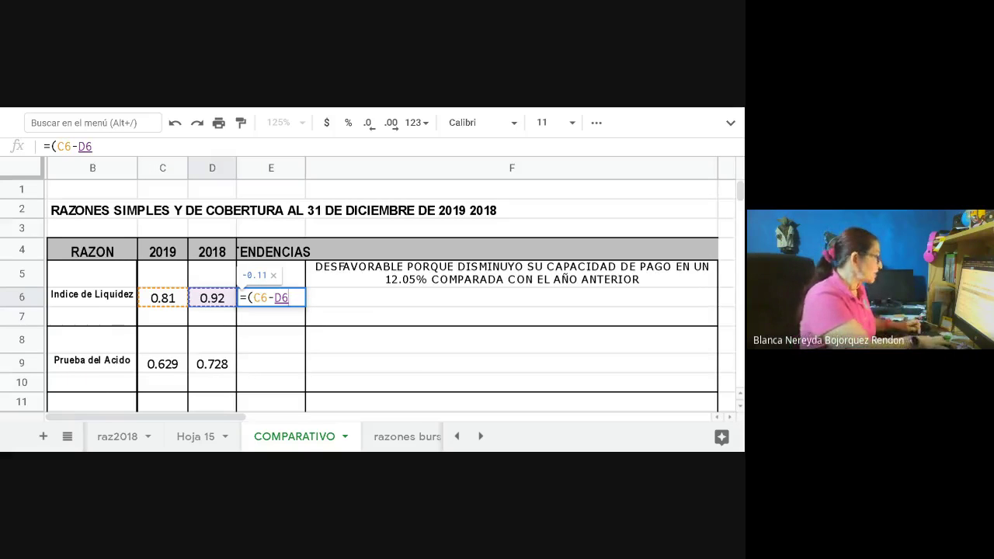
{"action": "type", "text": ")/"}
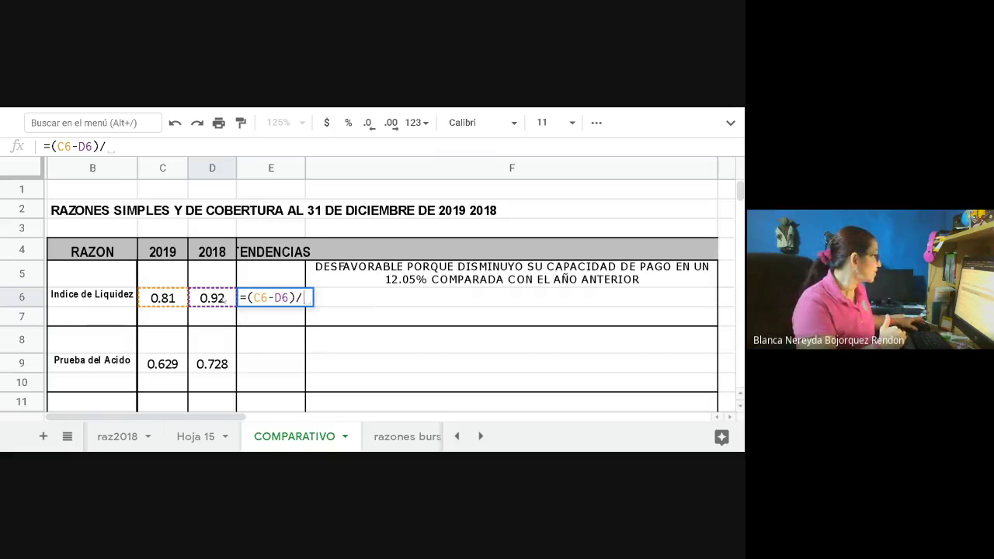
{"action": "left_click", "coordinate": [212, 298]}
{"action": "type", "text": "*100"}
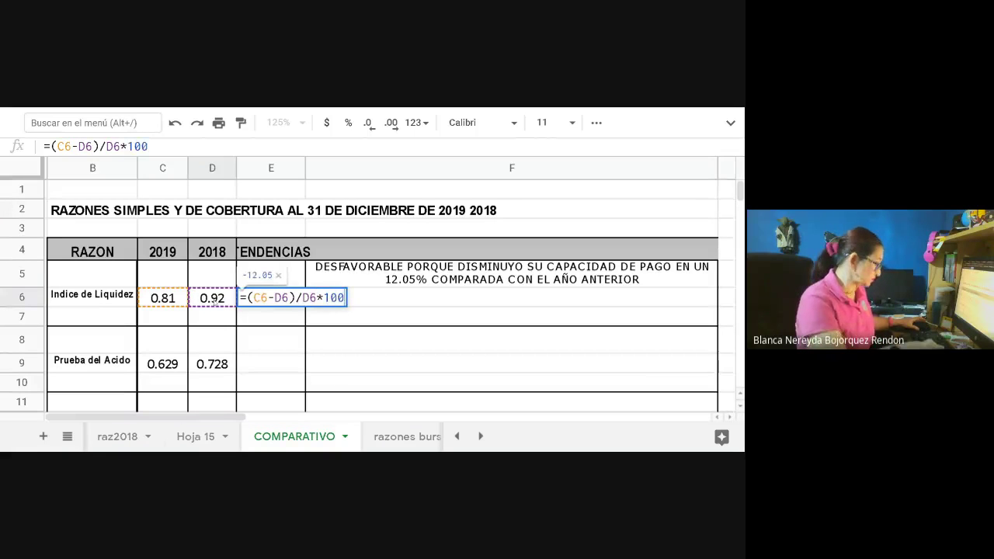
{"action": "key", "text": "Return"}
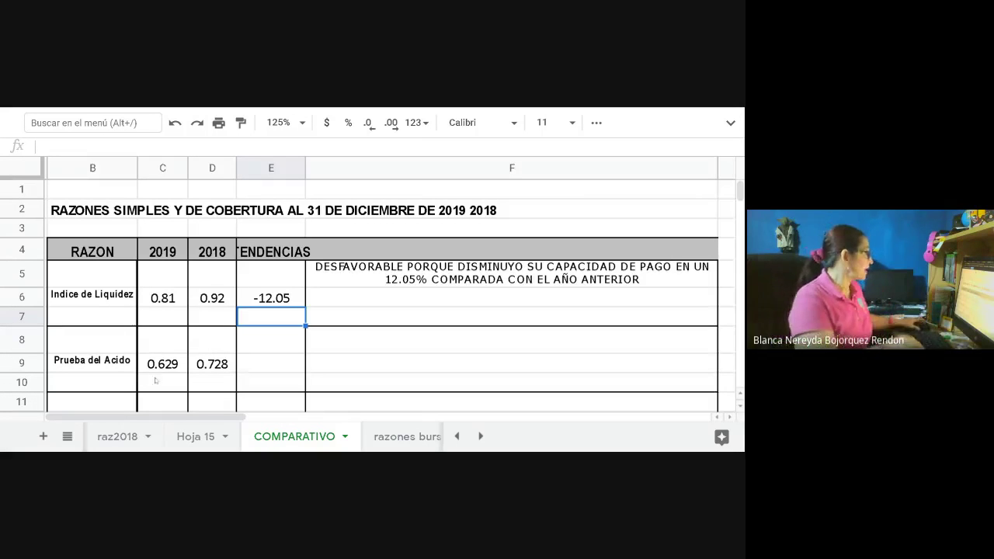
Enter the rounded Indice de Liquidez values in row 7: 0.92 in D7 for 2018 and 0.81 in C7 for 2019.
{"action": "left_click", "coordinate": [209, 319]}
{"action": "type", "text": ".892"}
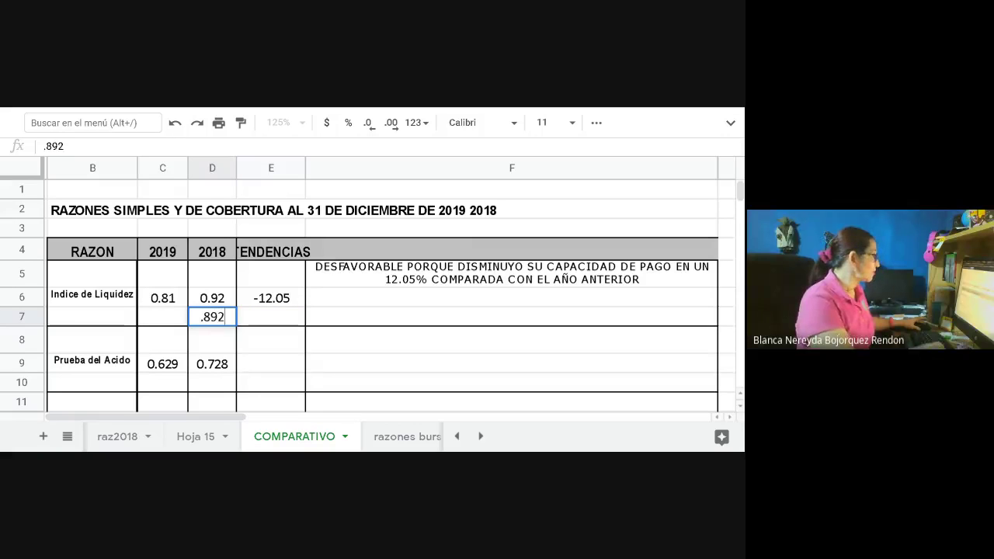
{"action": "key", "text": "BackSpace"}
{"action": "key", "text": "BackSpace"}
{"action": "key", "text": "BackSpace"}
{"action": "type", "text": ".92"}
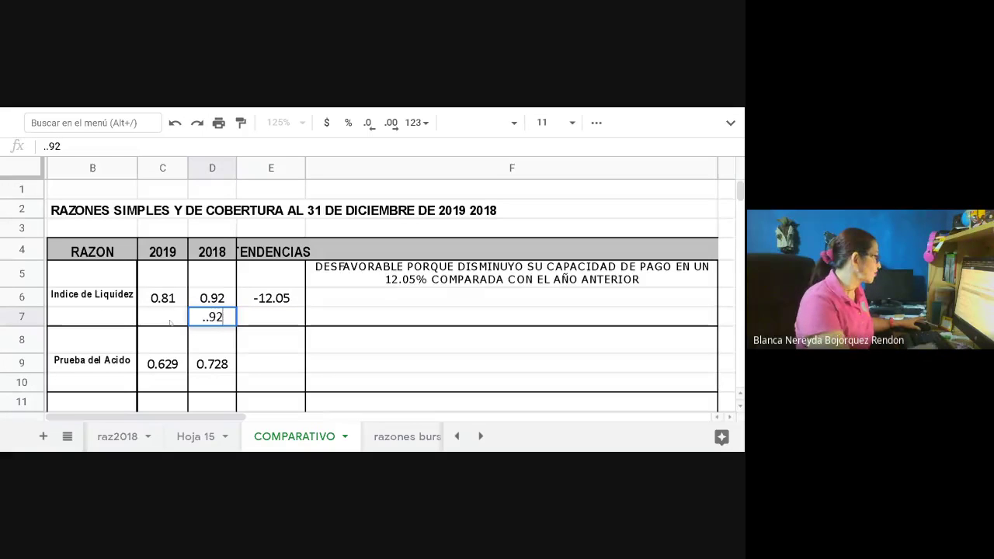
{"action": "key", "text": "BackSpace"}
{"action": "key", "text": "BackSpace"}
{"action": "key", "text": "BackSpace"}
{"action": "type", "text": "9+"}
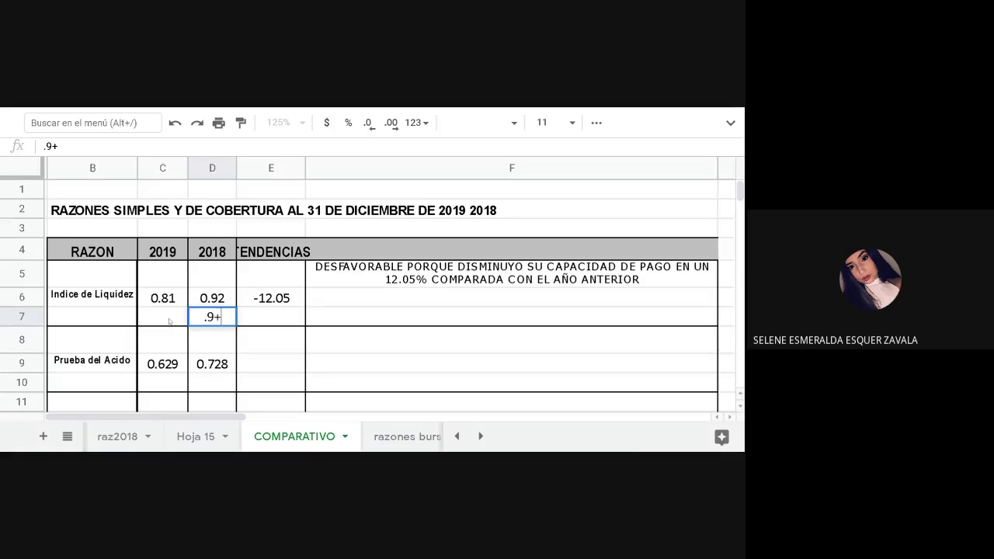
{"action": "key", "text": "BackSpace"}
{"action": "type", "text": "2"}
{"action": "left_click", "coordinate": [164, 316]}
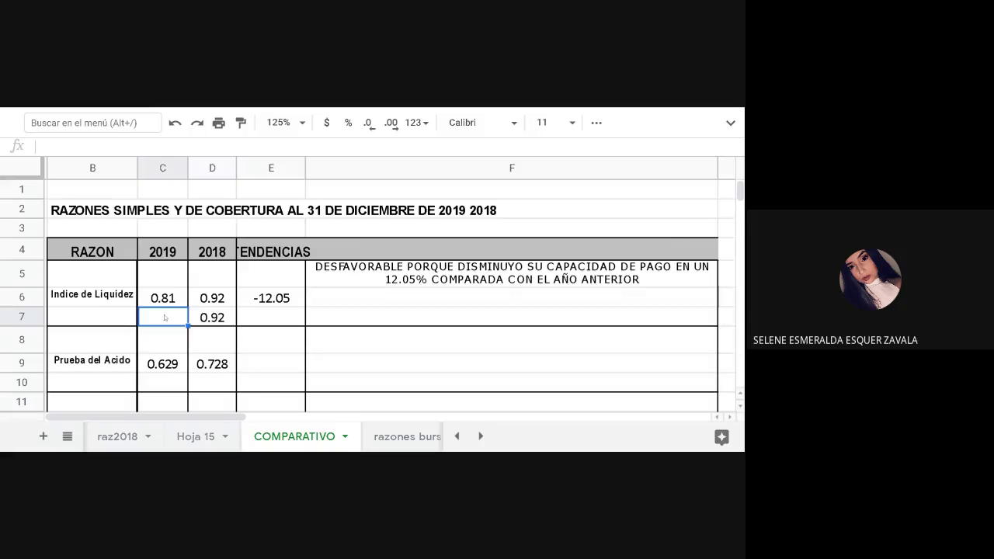
{"action": "type", "text": ".81"}
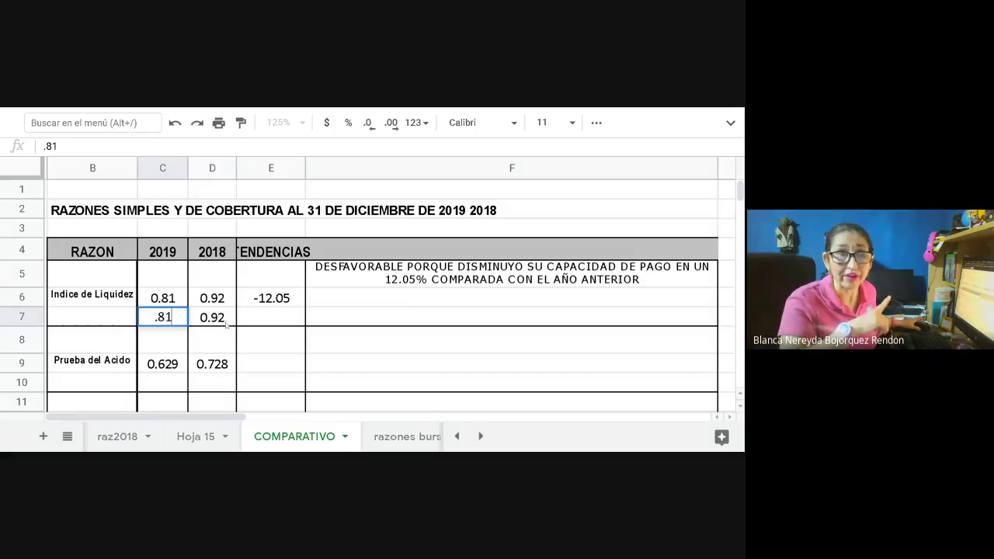
{"action": "left_click", "coordinate": [268, 322]}
Fill the Indice de Liquidez trend formula from cell E6 down to E7 for the rounded values.
{"action": "left_click", "coordinate": [265, 301]}
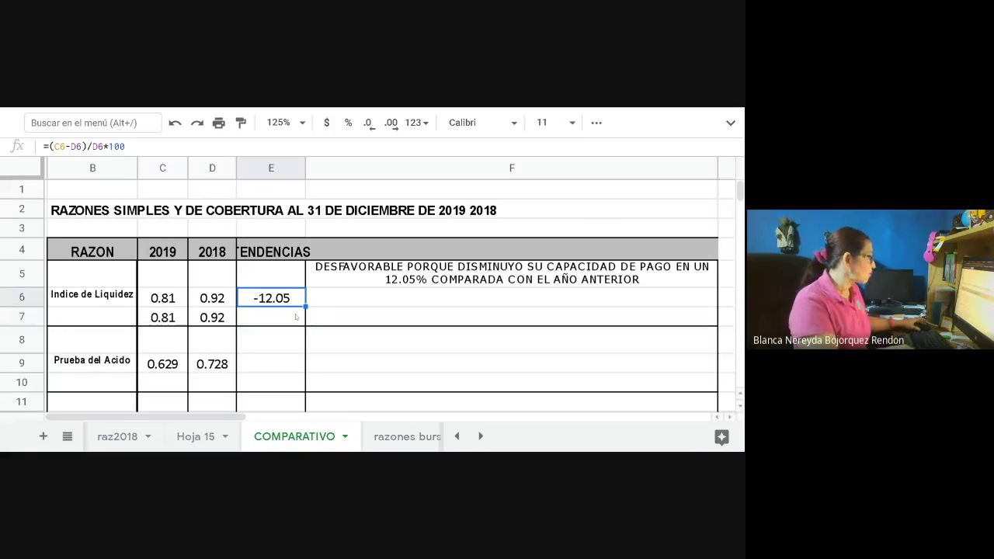
{"action": "left_click_drag", "start_coordinate": [310, 307], "coordinate": [309, 322]}
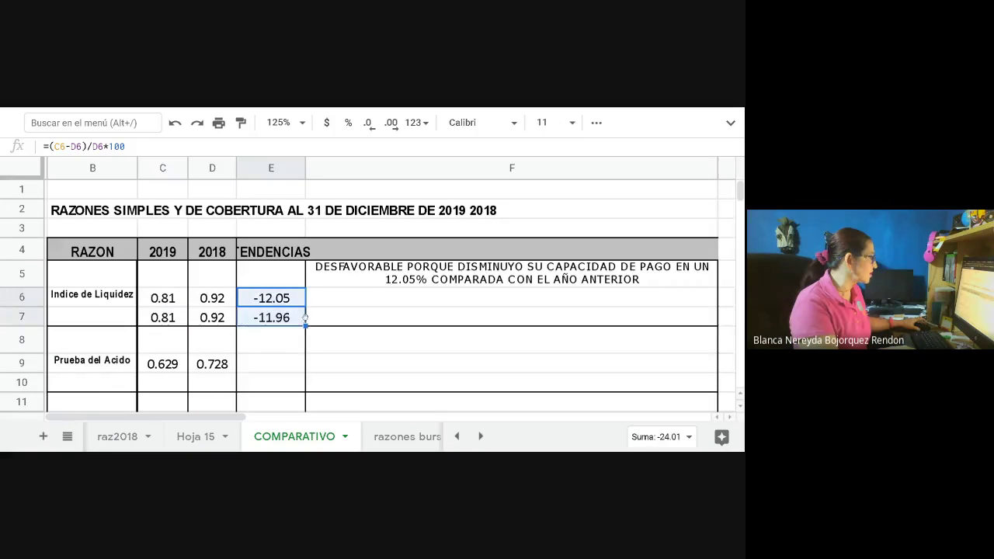
{"action": "left_click", "coordinate": [278, 381]}
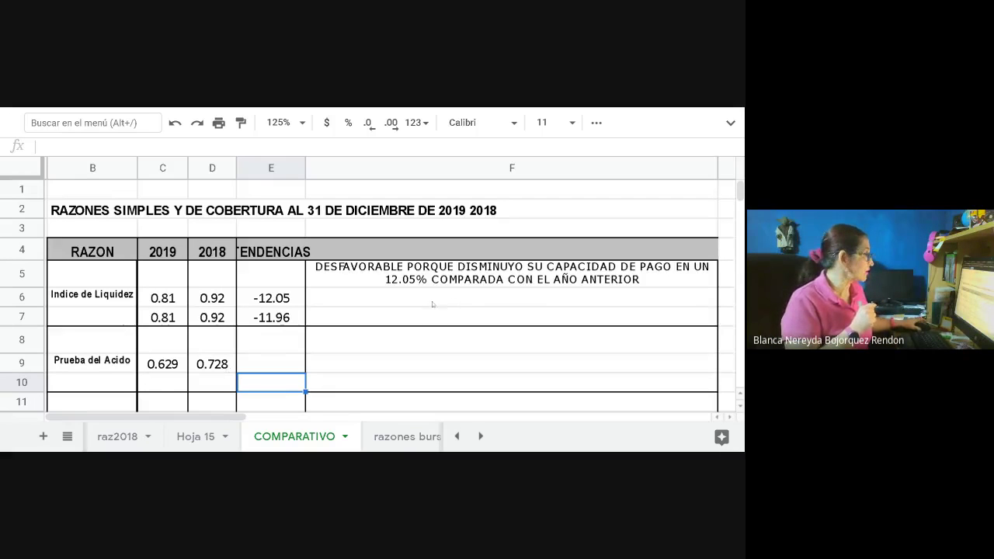
Fill the trend formula from E7 down to E9 for Prueba del Acido and clear the unneeded copy in E8.
{"action": "scroll", "coordinate": [426, 309], "scroll_direction": "down", "scroll_amount": 2}
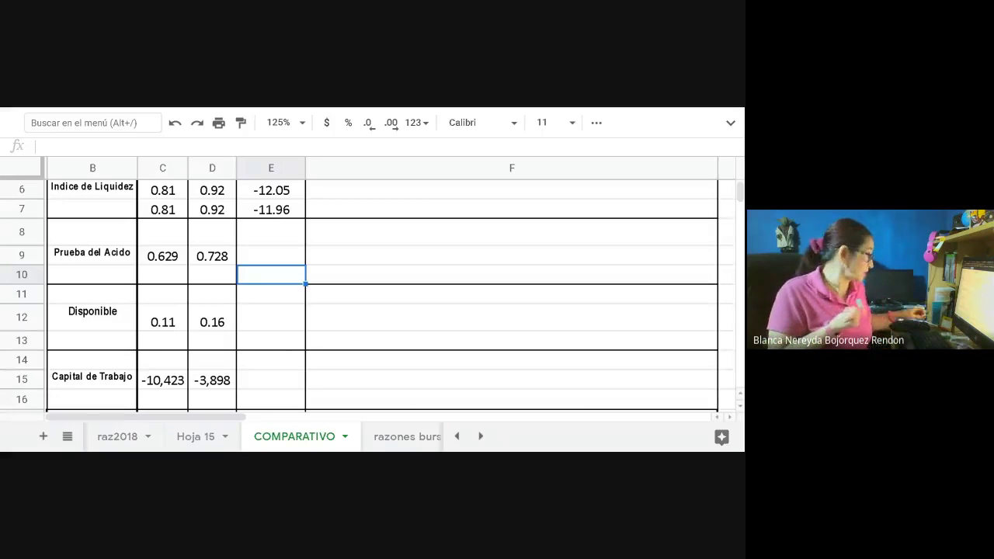
{"action": "left_click", "coordinate": [261, 240]}
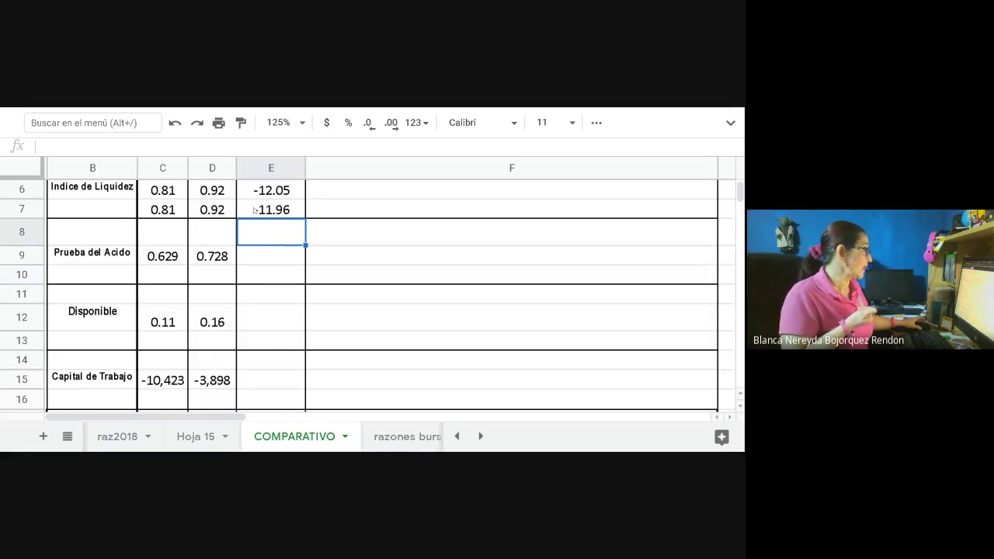
{"action": "left_click", "coordinate": [255, 210]}
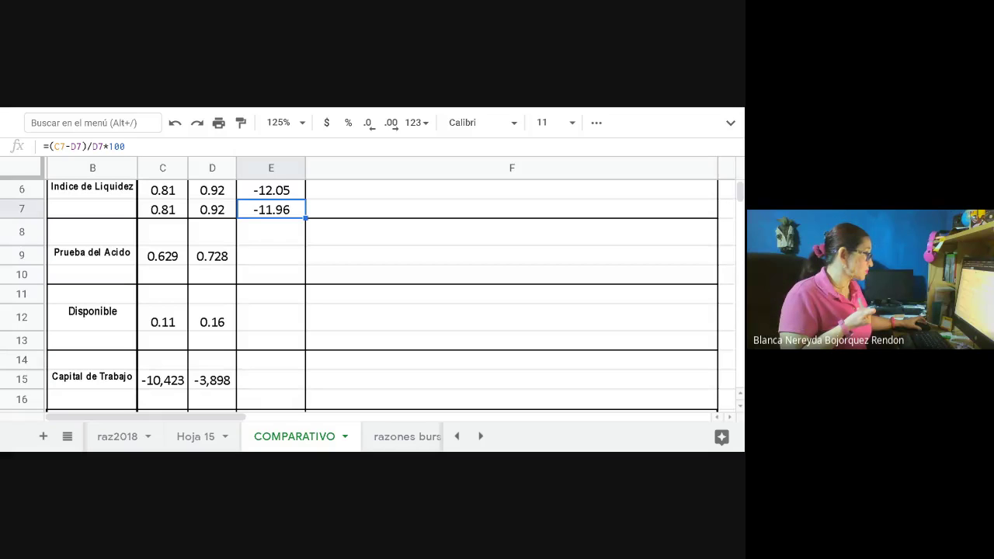
{"action": "left_click_drag", "start_coordinate": [306, 218], "coordinate": [288, 263]}
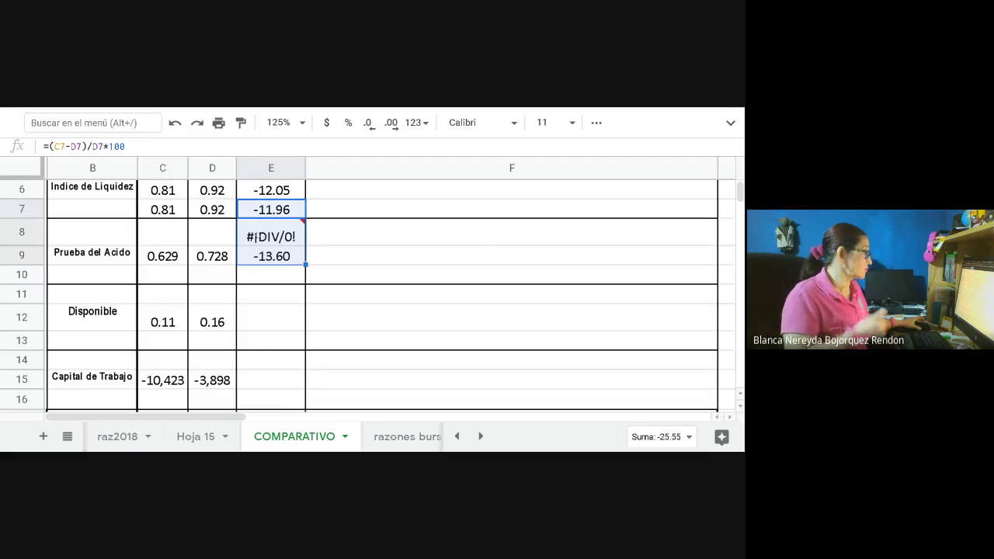
{"action": "left_click", "coordinate": [258, 237]}
{"action": "key", "text": "Delete"}
{"action": "left_click", "coordinate": [274, 295]}
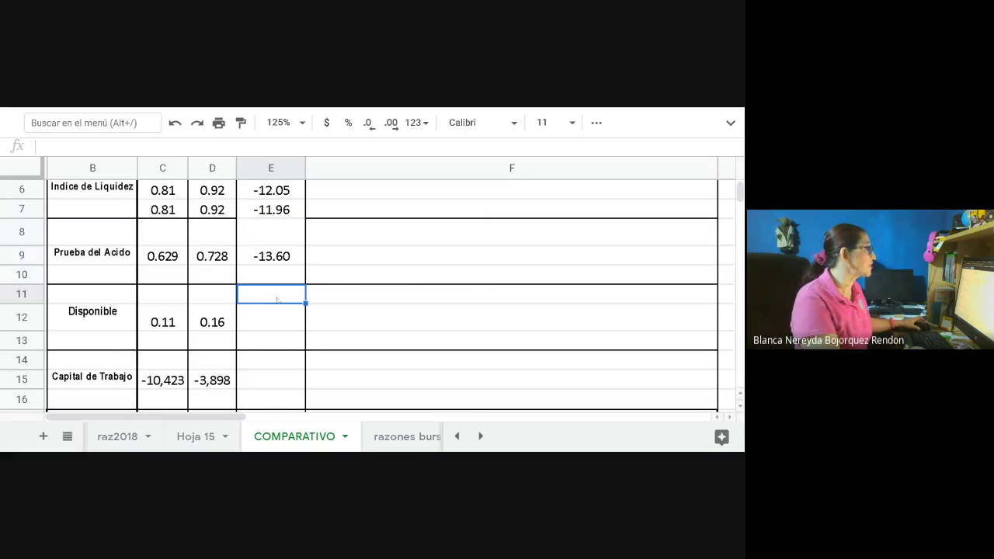
Enter the Prueba del Acido interpretation in cell F8: "DESFAVORABLE PORQUE DISMINUYO SU CAPACIDAD DE PAGO DE FORMA INMEDIANTA EN IN 13.60% COMPARADA CON EL AÑO ANTERIOR".
{"action": "left_click", "coordinate": [321, 262]}
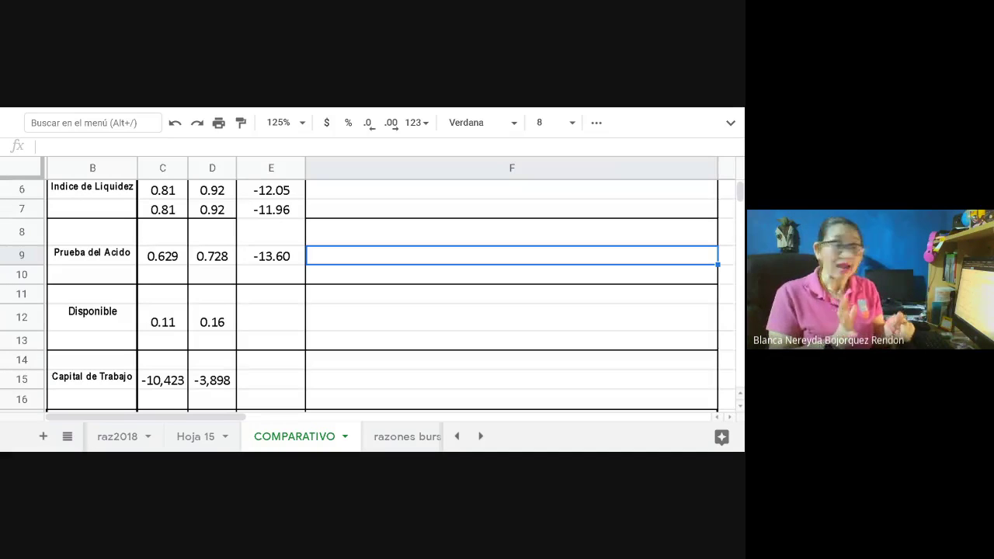
{"action": "left_click", "coordinate": [377, 231]}
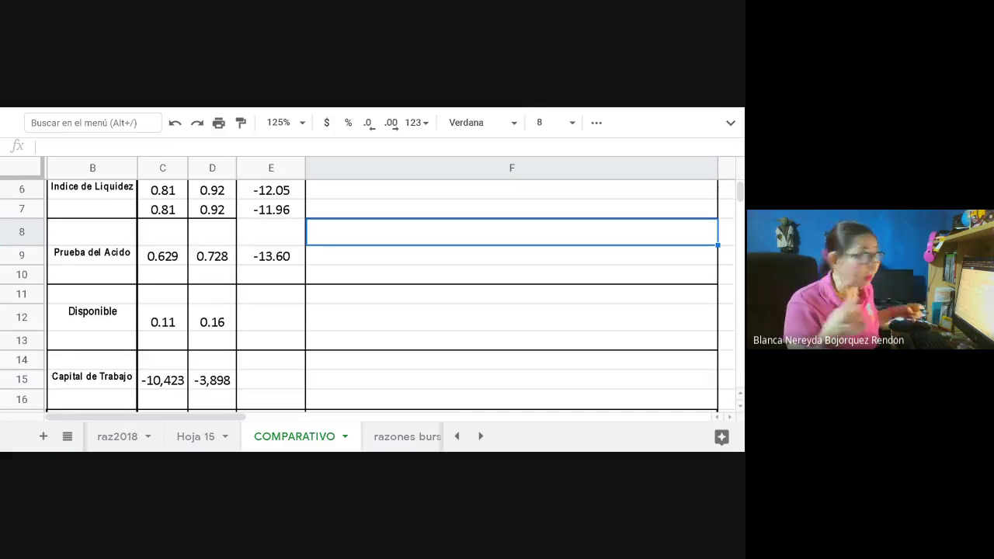
{"action": "type", "text": "D"}
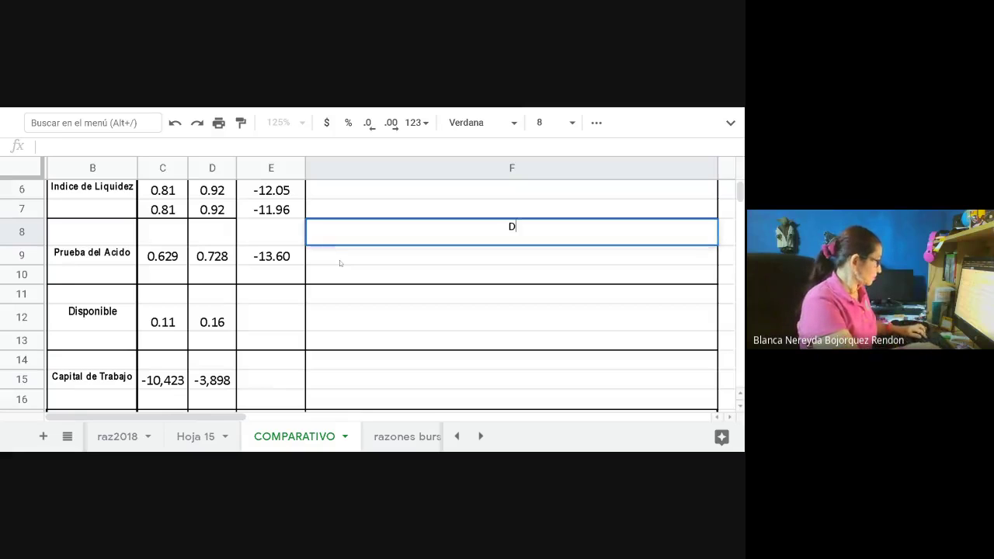
{"action": "type", "text": "ES"}
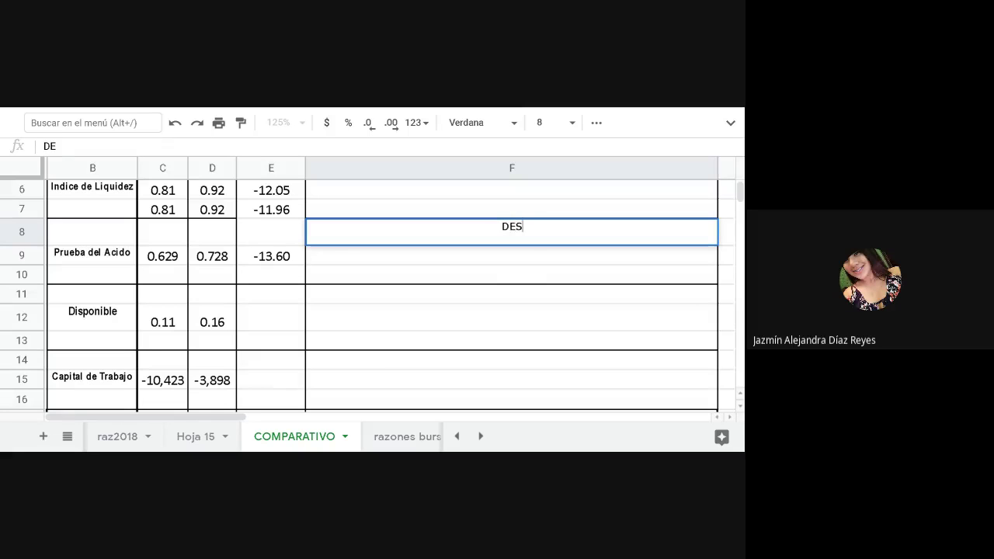
{"action": "type", "text": "FAVORABLE"}
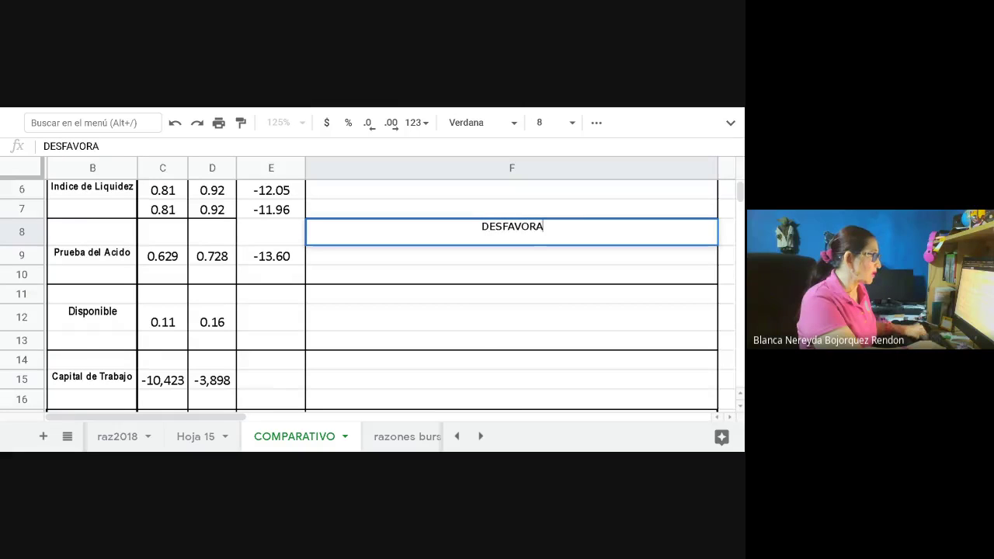
{"action": "key", "text": "BackSpace"}
{"action": "type", "text": "E"}
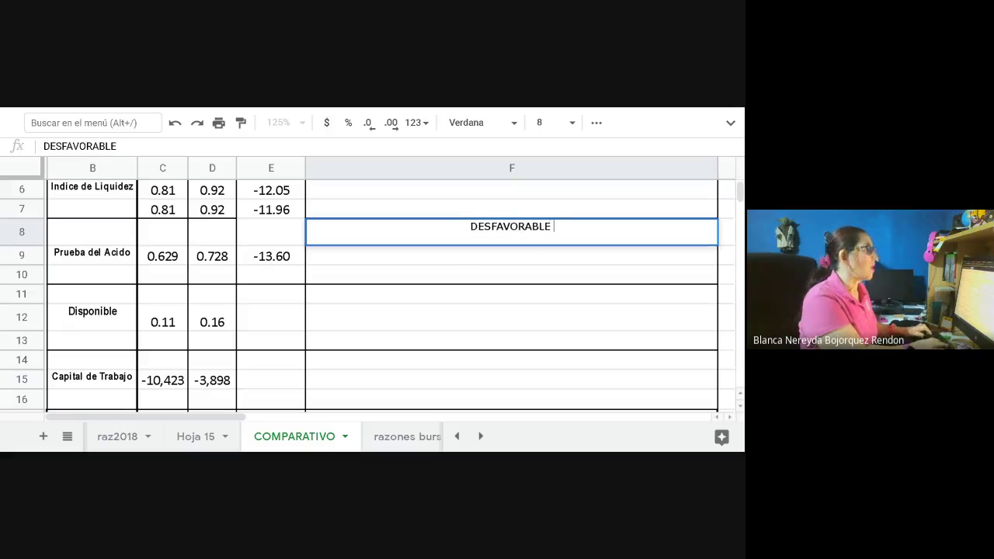
{"action": "type", "text": " POR"}
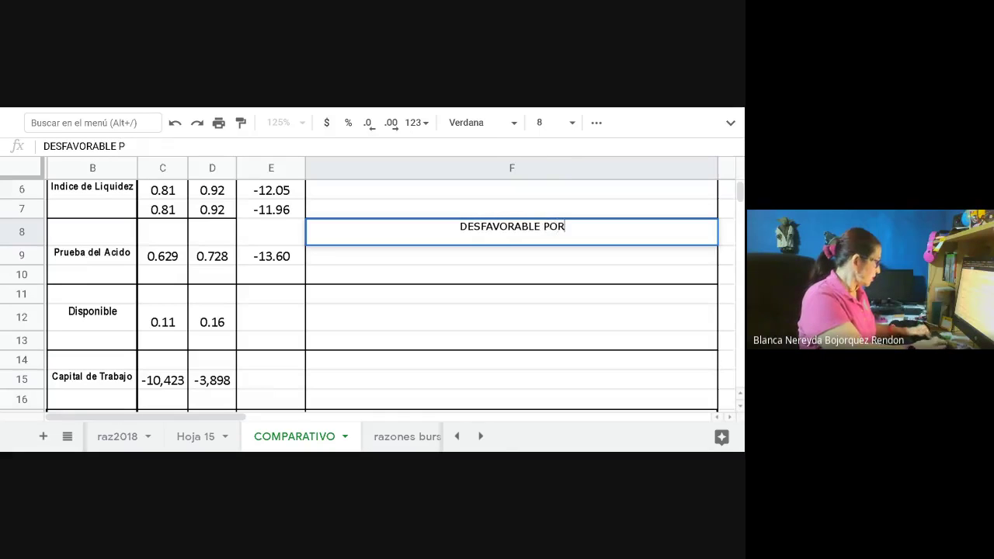
{"action": "type", "text": "QUE DISMIN"}
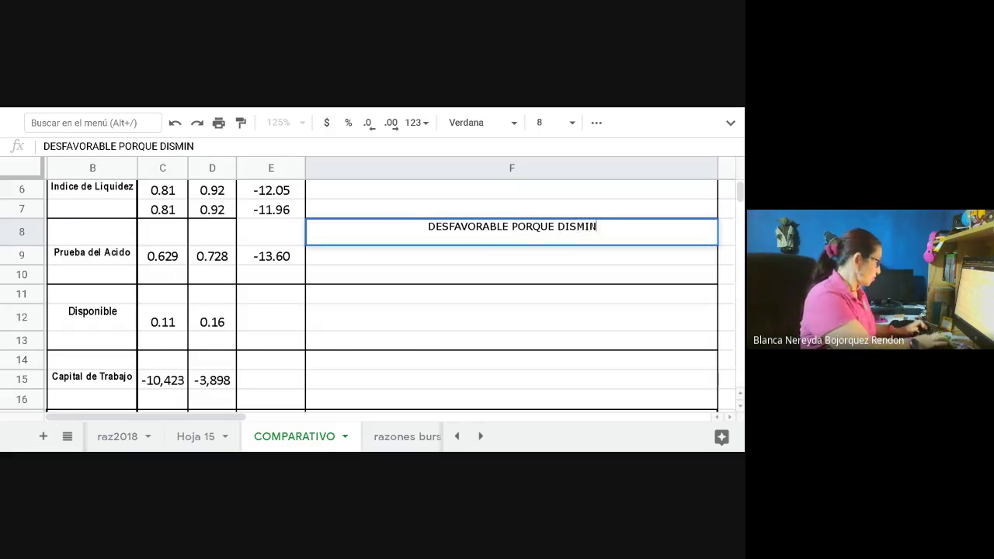
{"action": "type", "text": "UYO SU CAPACIDA"}
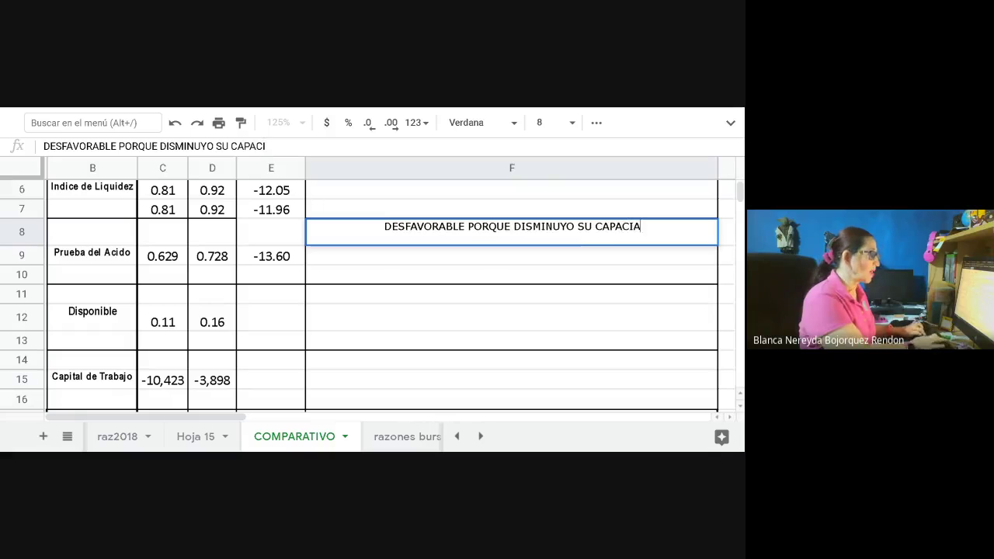
{"action": "key", "text": "BackSpace"}
{"action": "type", "text": "DAD DE PAGO "}
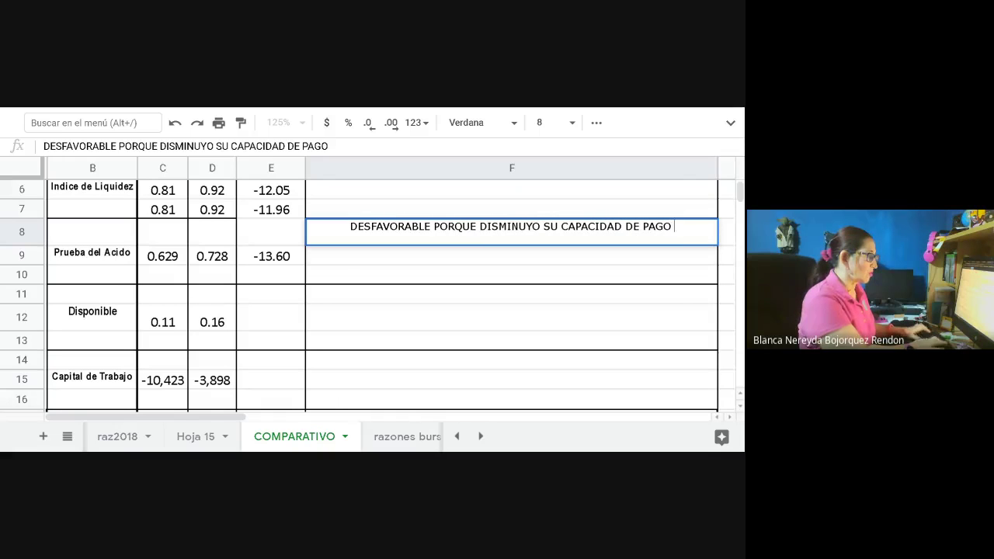
{"action": "type", "text": "DE FORMA O"}
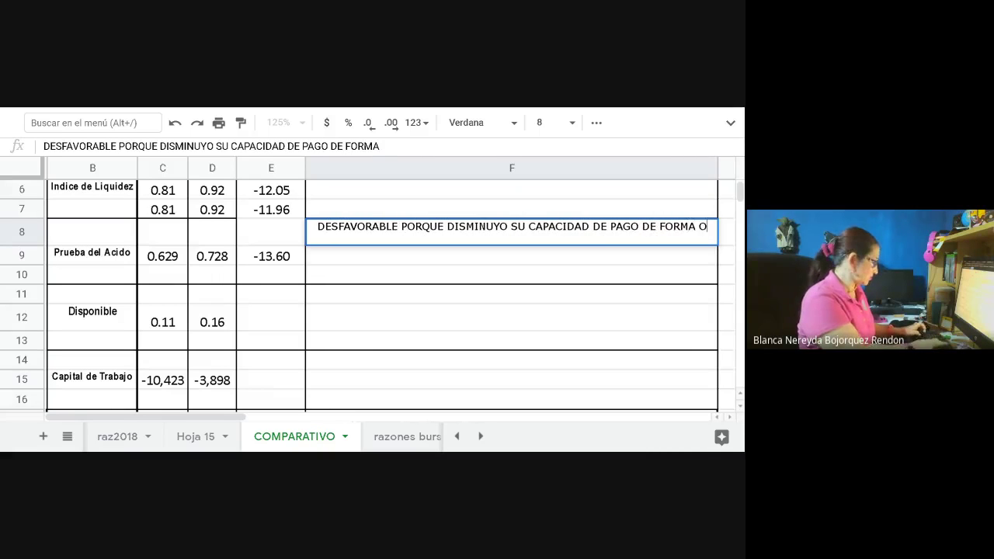
{"action": "key", "text": "BackSpace"}
{"action": "type", "text": "INMEDIANTA EN IN"}
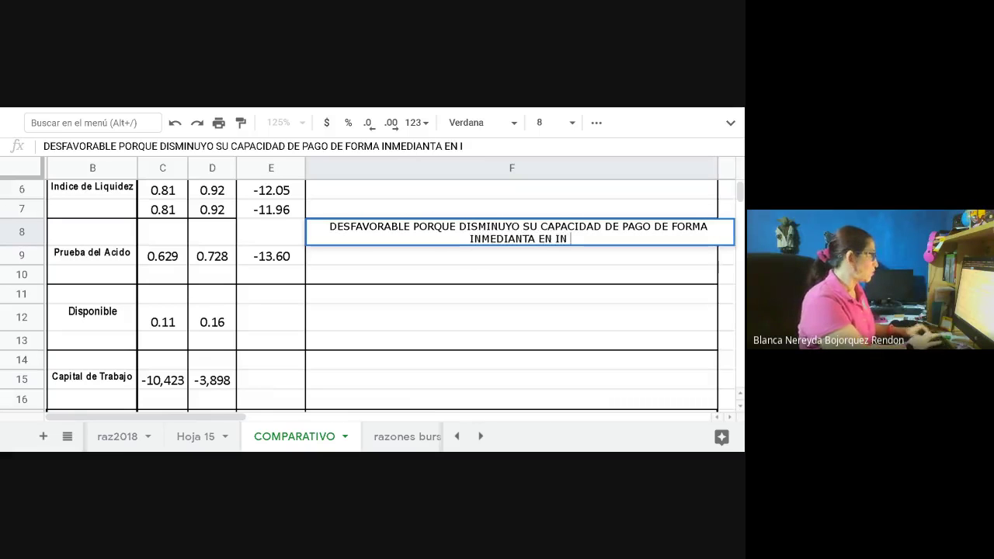
{"action": "type", "text": "13.60"}
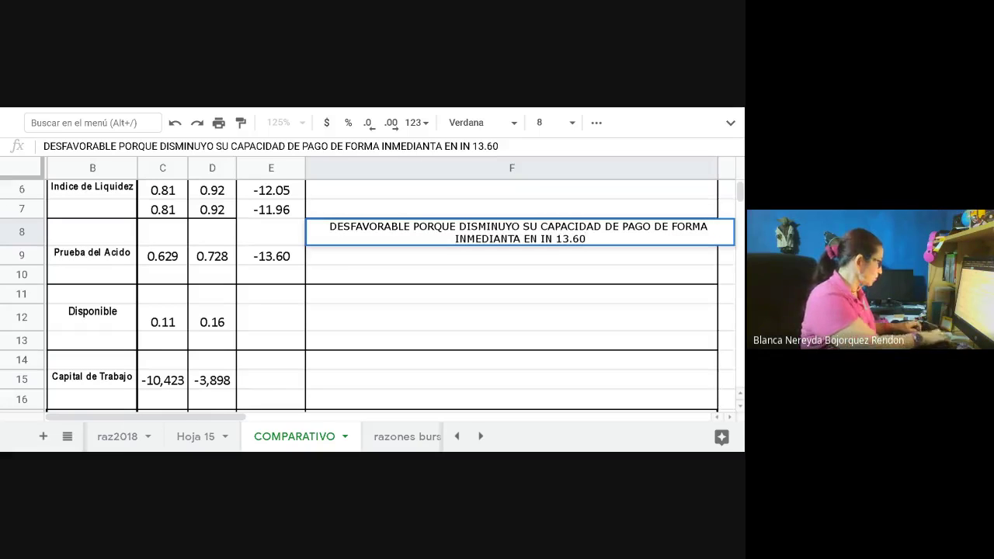
{"action": "type", "text": "% COPM"}
{"action": "key", "text": "BackSpace"}
{"action": "key", "text": "BackSpace"}
{"action": "type", "text": "MP"}
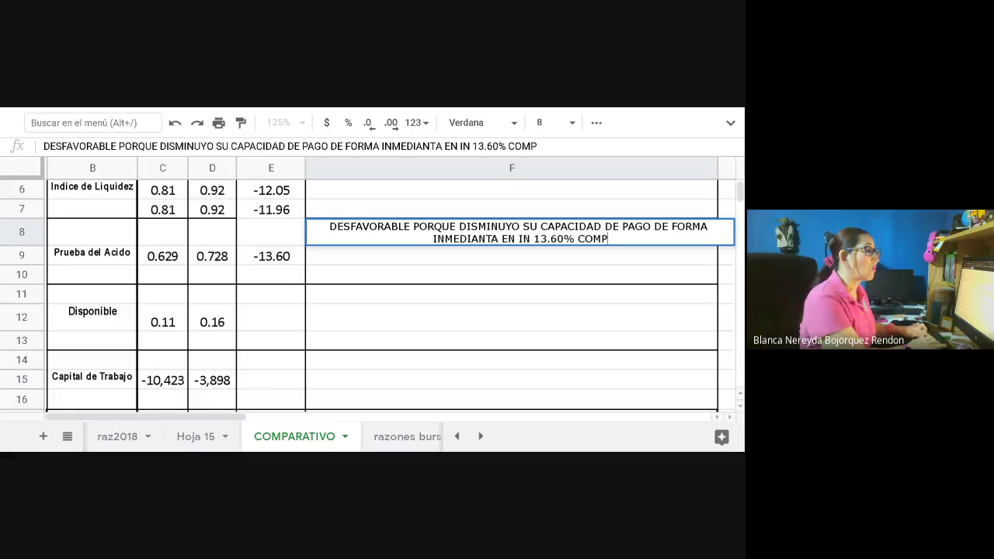
{"action": "type", "text": "ARADA CIN EL"}
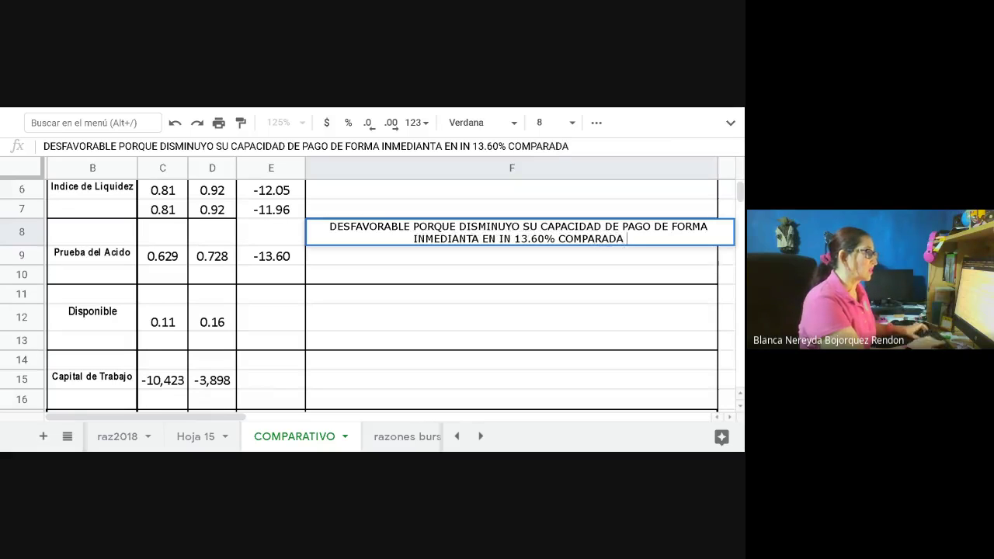
{"action": "key", "text": "BackSpace"}
{"action": "key", "text": "BackSpace"}
{"action": "key", "text": "BackSpace"}
{"action": "key", "text": "BackSpace"}
{"action": "key", "text": "BackSpace"}
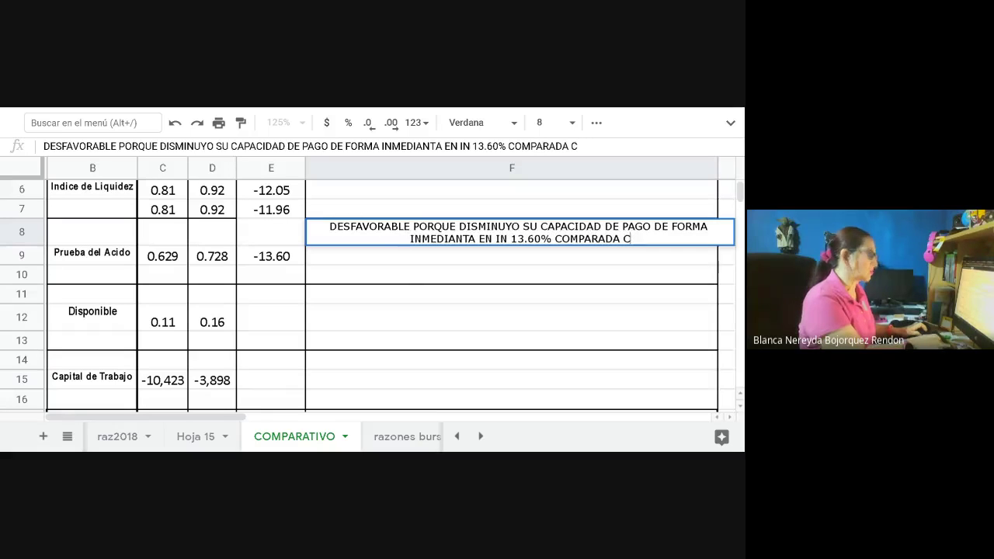
{"action": "type", "text": "ON EL AÑO ANTEIR"}
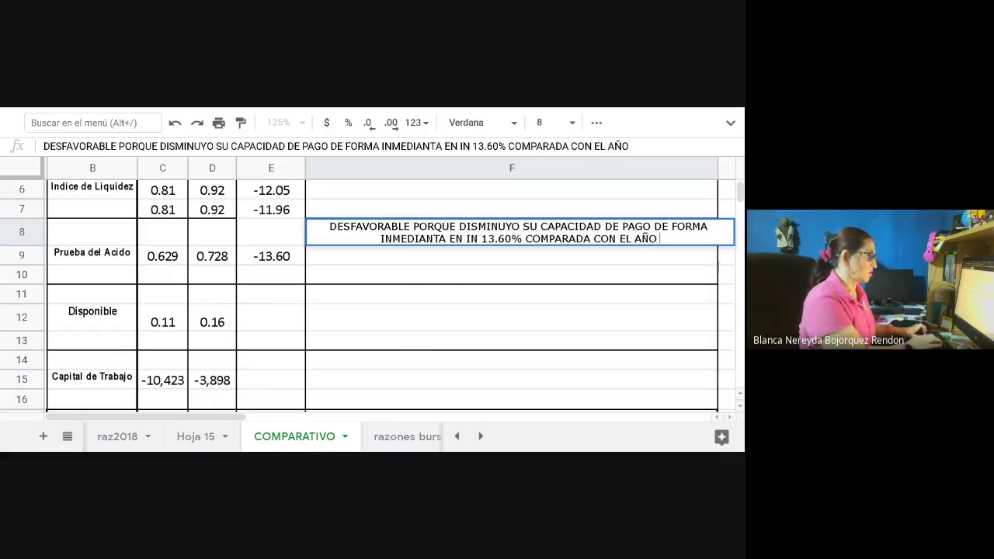
{"action": "key", "text": "BackSpace"}
{"action": "key", "text": "BackSpace"}
{"action": "type", "text": "RIOR"}
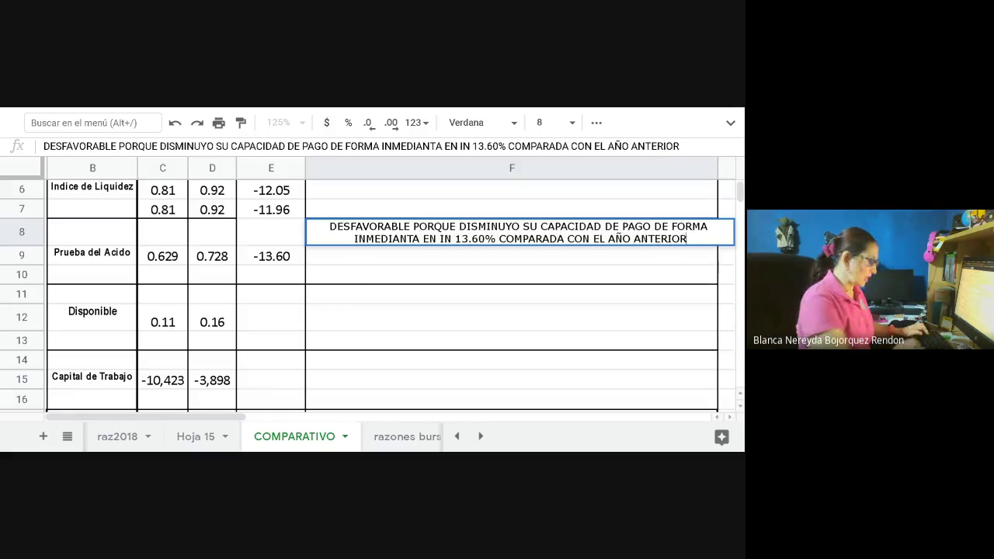
{"action": "key", "text": "Return"}
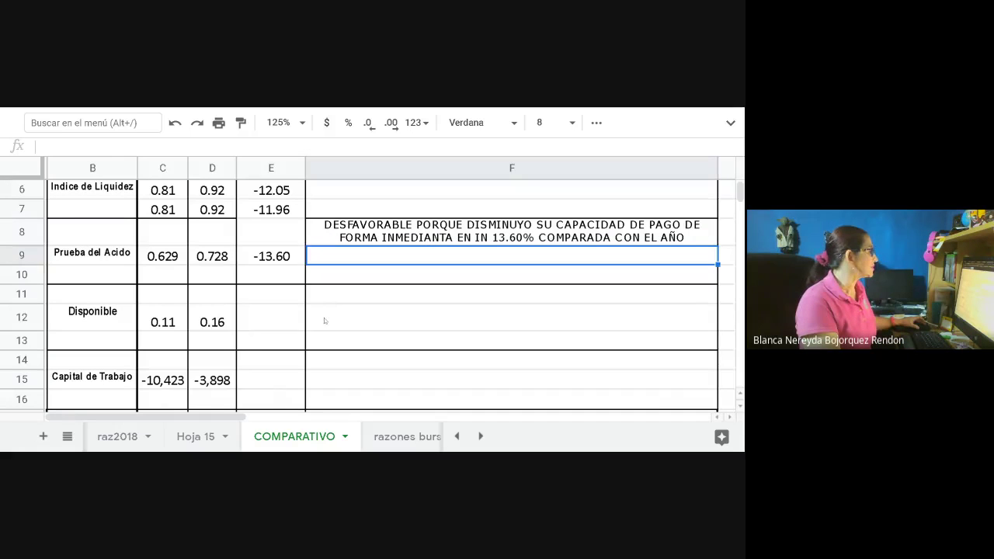
Fill the trend formula from E9 down to E12 for Disponible and clear the unneeded copies in E10 and E11.
{"action": "left_click", "coordinate": [324, 321]}
{"action": "left_click", "coordinate": [256, 258]}
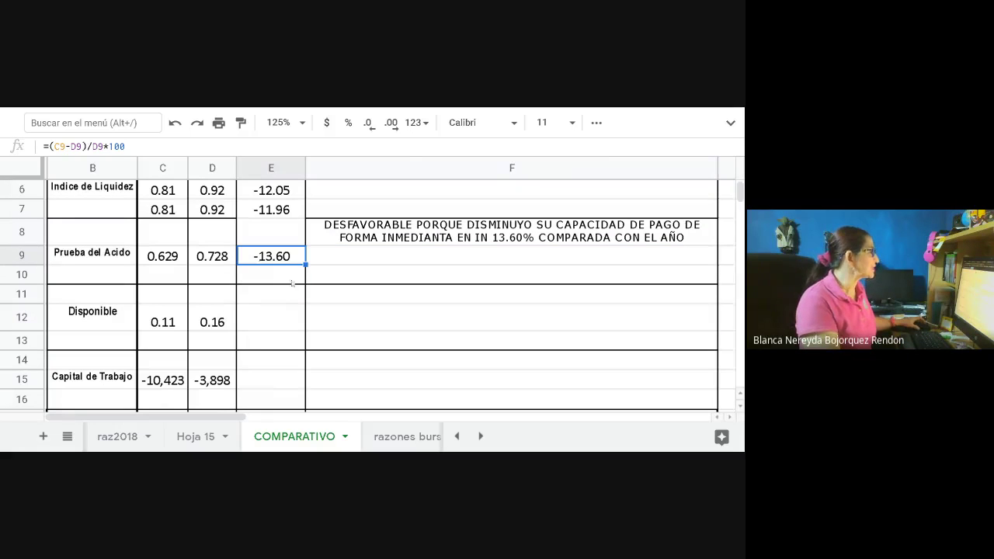
{"action": "left_click_drag", "start_coordinate": [305, 265], "coordinate": [295, 330]}
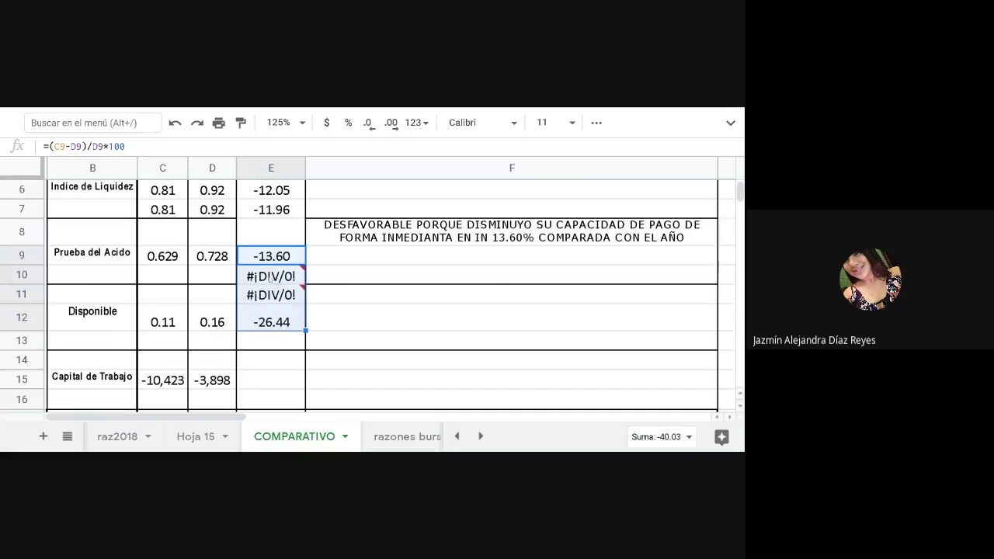
{"action": "left_click", "coordinate": [269, 280]}
{"action": "key", "text": "Delete"}
{"action": "left_click", "coordinate": [264, 294]}
{"action": "key", "text": "Delete"}
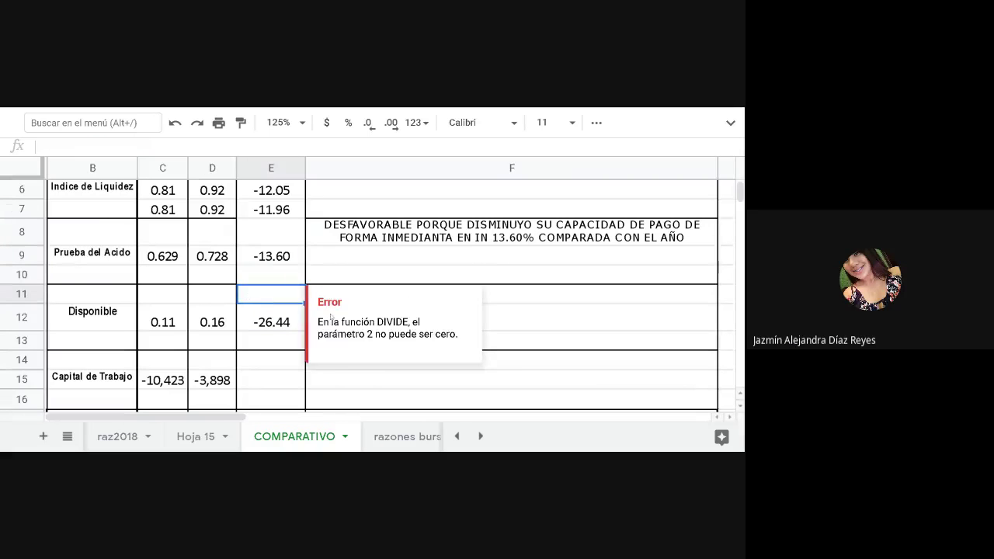
{"action": "left_click", "coordinate": [325, 380]}
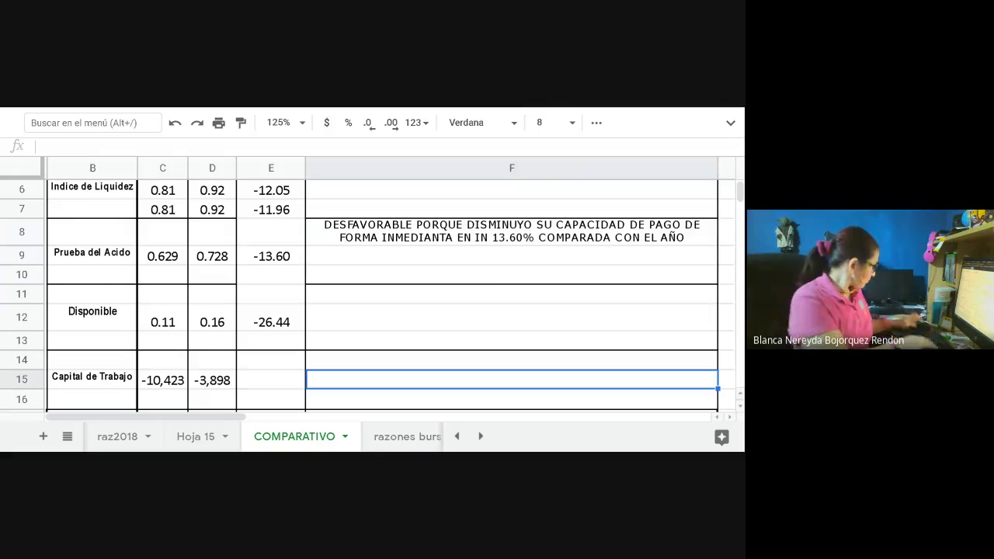
{"action": "type", "text": "DE"}
{"action": "key", "text": "BackSpace"}
{"action": "key", "text": "BackSpace"}
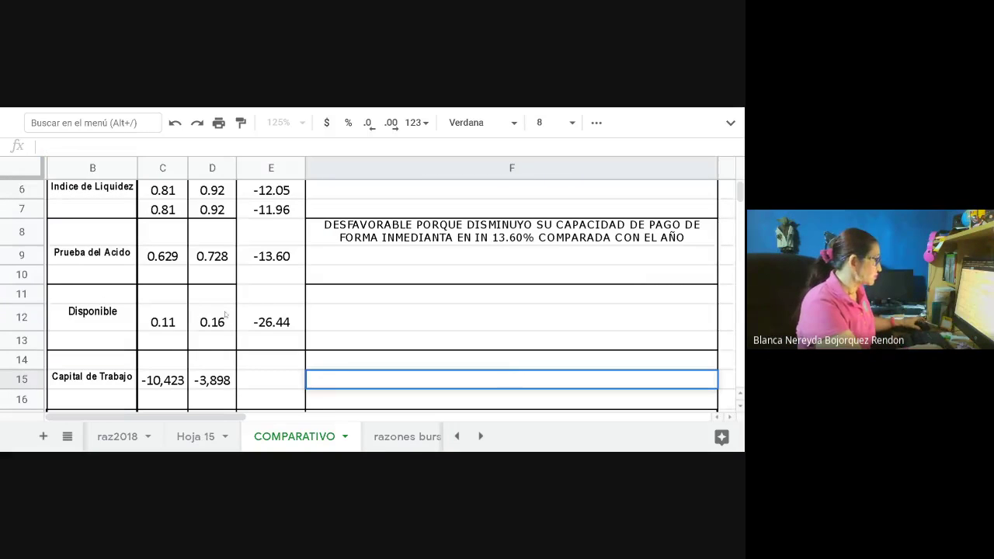
Enter the Disponible interpretation in cell F11: "DESFAVORABLE PORQUE DISMINUYO SU DISPONIBLE EN UN 26.44% COMPARADA CON EL AÑO ANTERIOR .".
{"action": "left_click", "coordinate": [340, 295]}
{"action": "type", "text": "DESFAVORABLE C"}
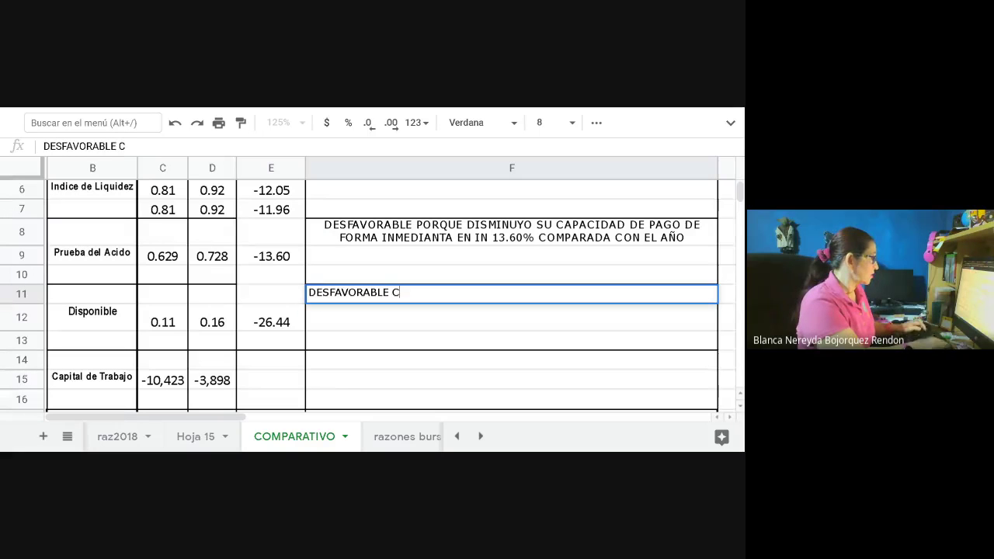
{"action": "key", "text": "BackSpace"}
{"action": "type", "text": "PORQUE DISMI"}
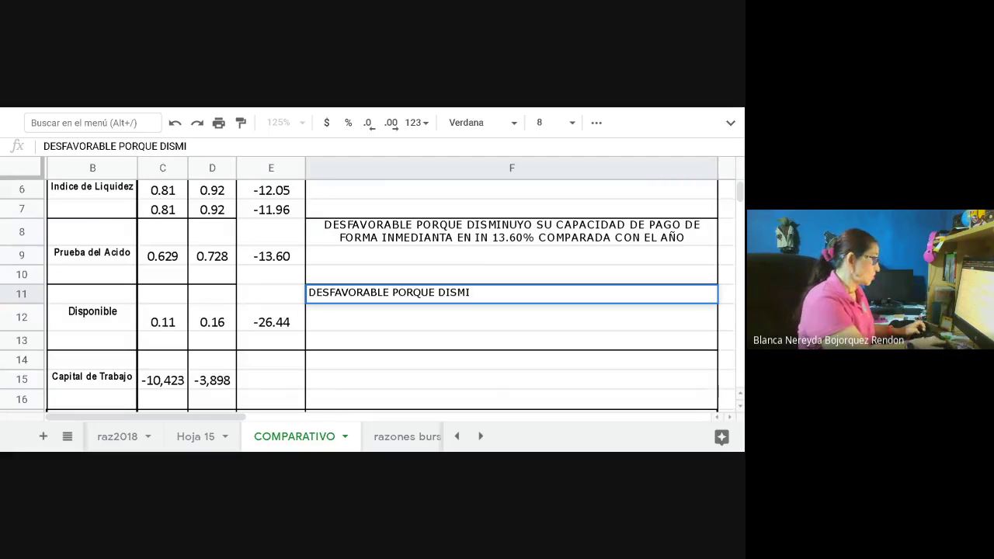
{"action": "type", "text": "NUYO"}
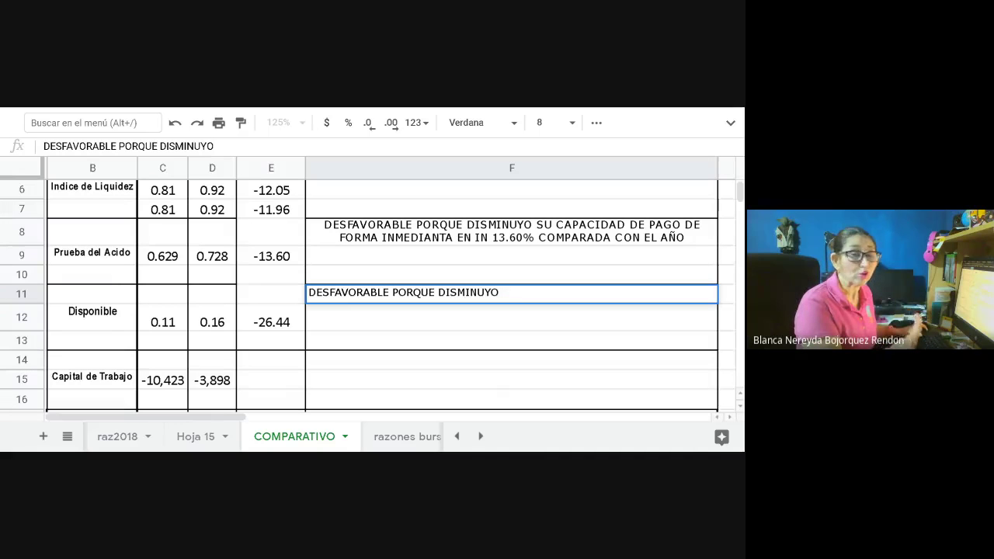
{"action": "type", "text": "  SU DI"}
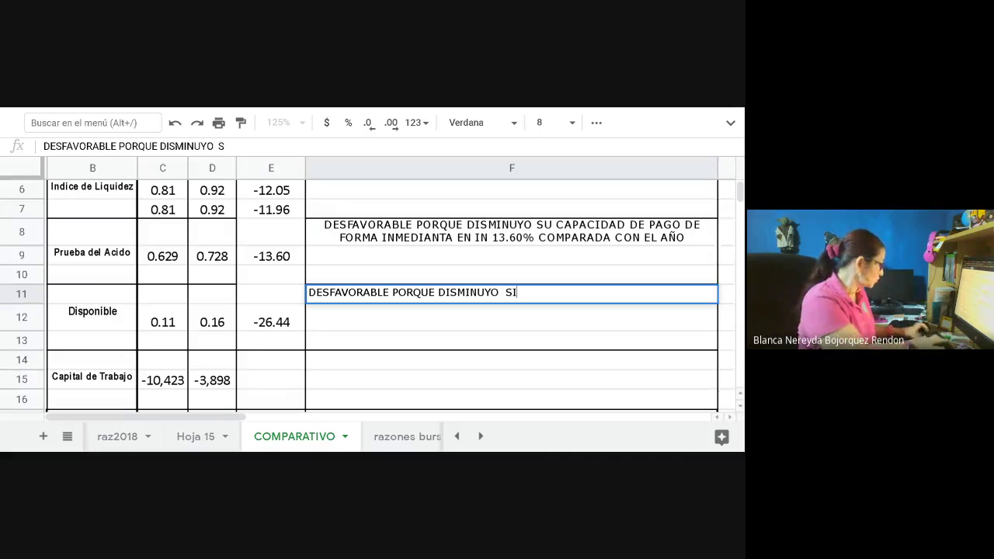
{"action": "key", "text": "BackSpace"}
{"action": "type", "text": "U DISPO"}
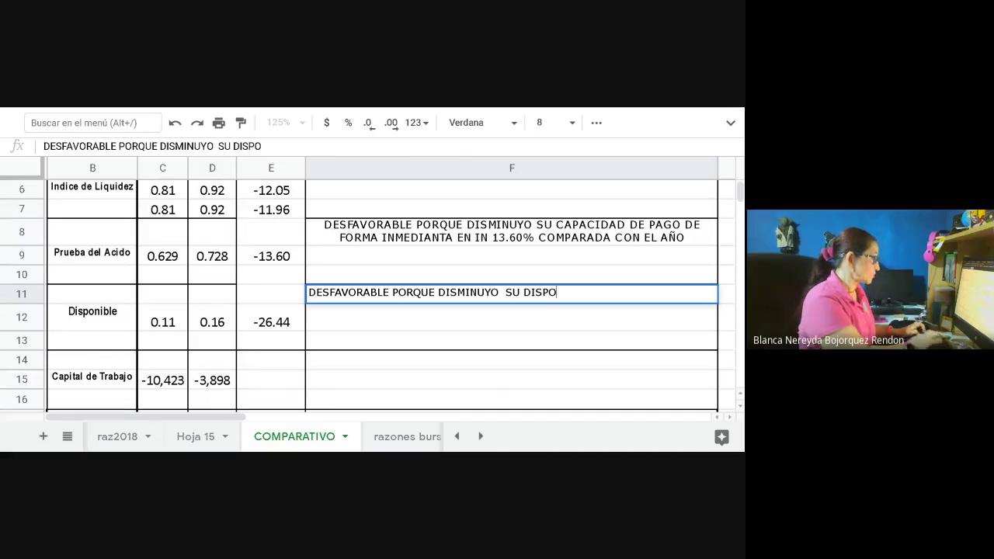
{"action": "type", "text": "NIBLE EN "}
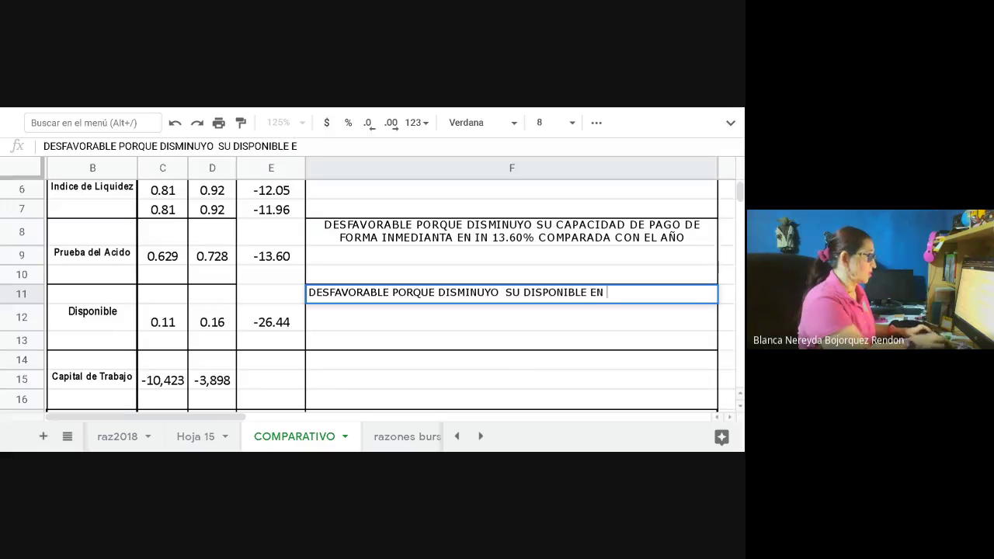
{"action": "type", "text": "UN 26.44"}
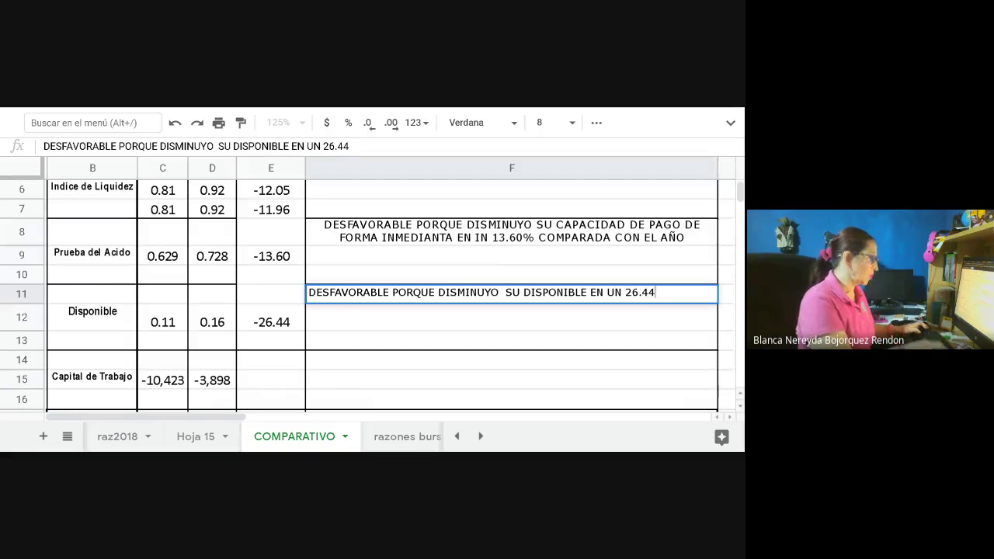
{"action": "type", "text": "% COMPARAD"}
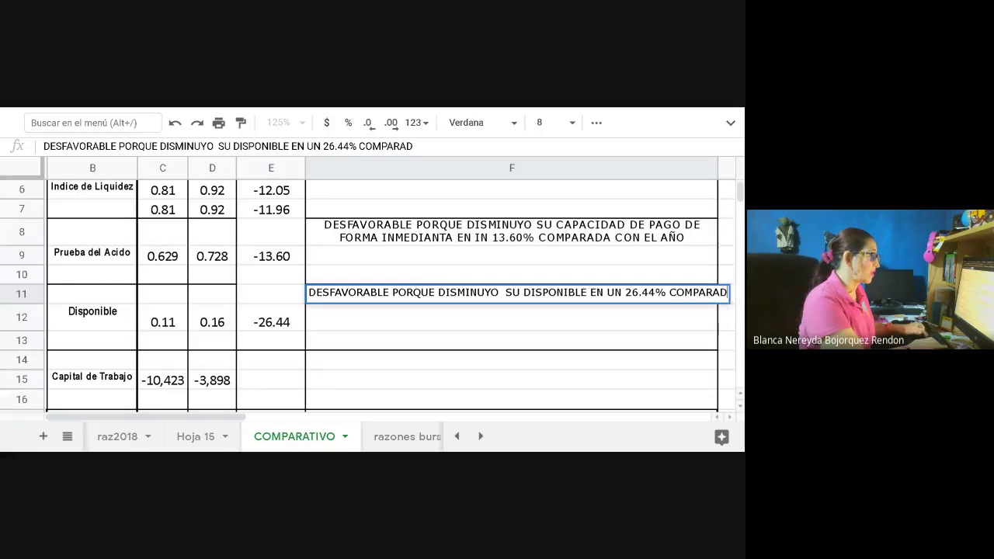
{"action": "type", "text": "A CON EL AÑO AN"}
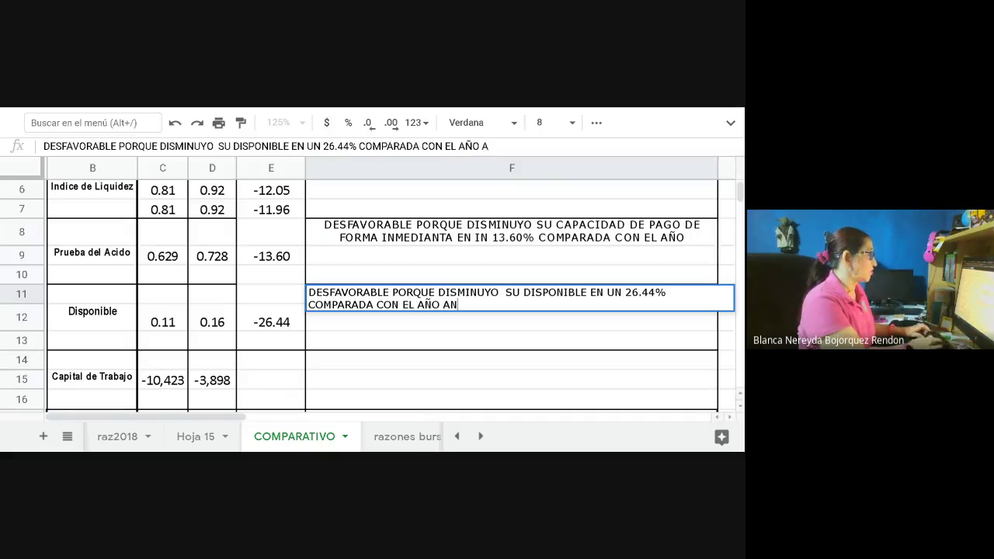
{"action": "type", "text": "TERIOR"}
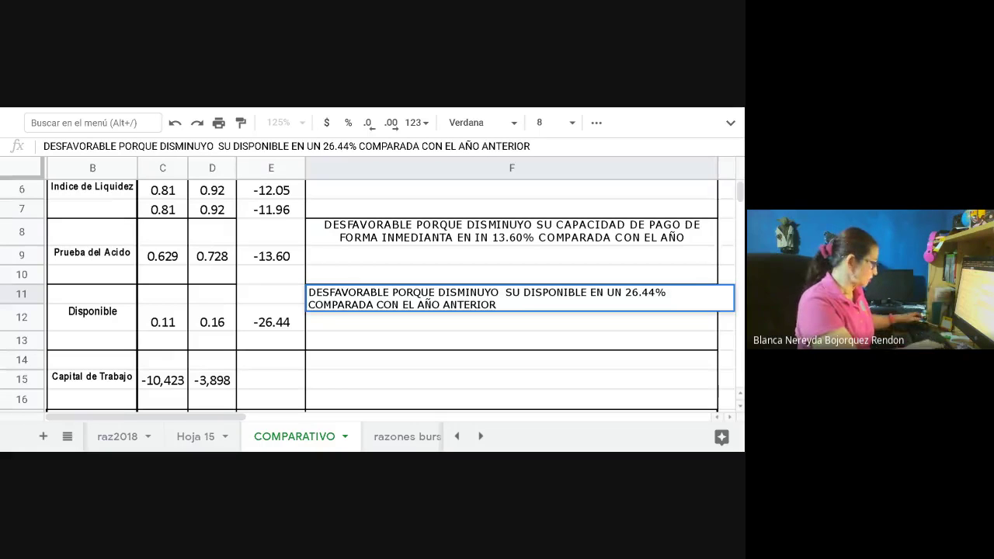
{"action": "type", "text": " ."}
{"action": "key", "text": "Return"}
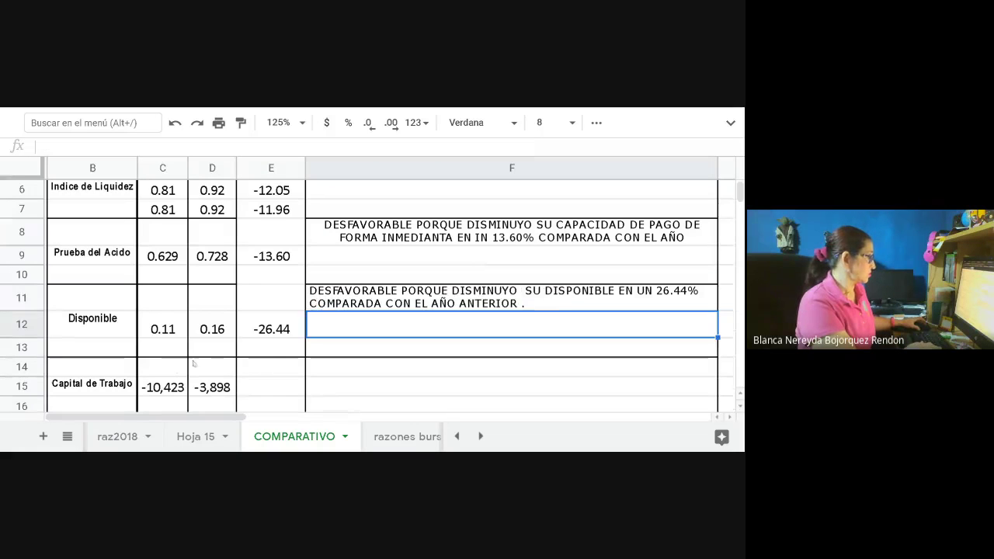
Try filling the trend formula from E12 down to E15 for Capital de Trabajo, and clear the filled cells E13 to E15.
{"action": "scroll", "coordinate": [100, 388], "scroll_direction": "down", "scroll_amount": 2}
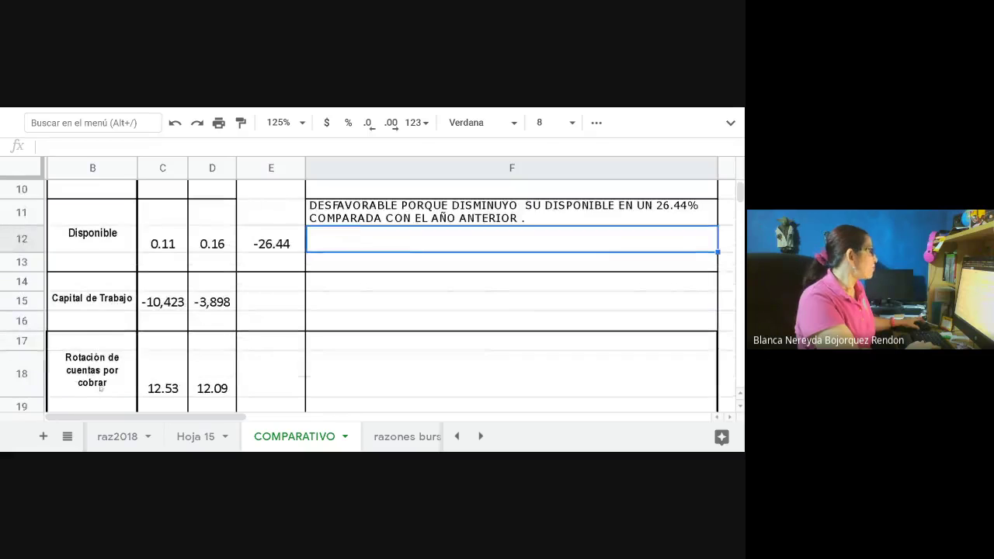
{"action": "left_click", "coordinate": [263, 247]}
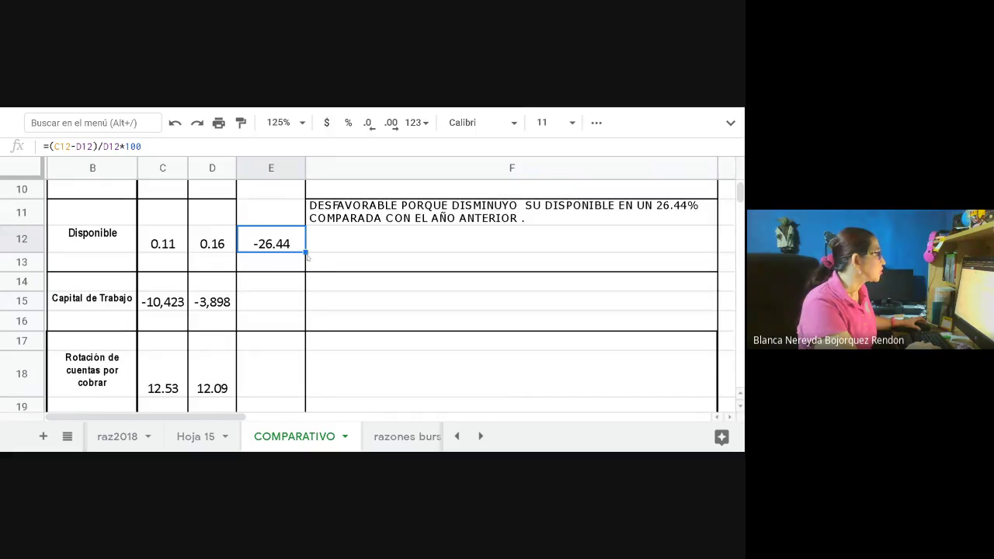
{"action": "left_click_drag", "start_coordinate": [306, 253], "coordinate": [284, 310]}
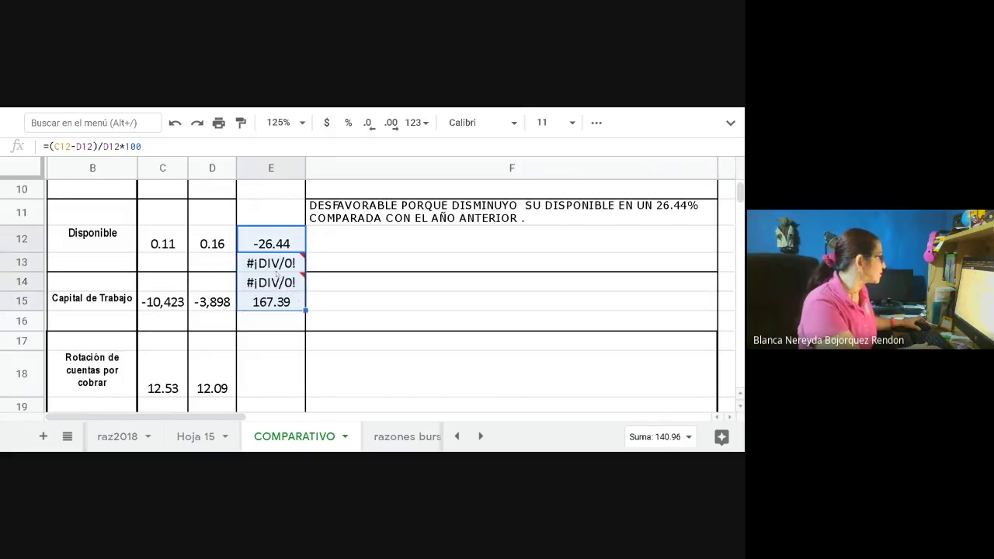
{"action": "left_click", "coordinate": [271, 262]}
{"action": "key", "text": "Delete"}
{"action": "left_click", "coordinate": [271, 282]}
{"action": "key", "text": "Delete"}
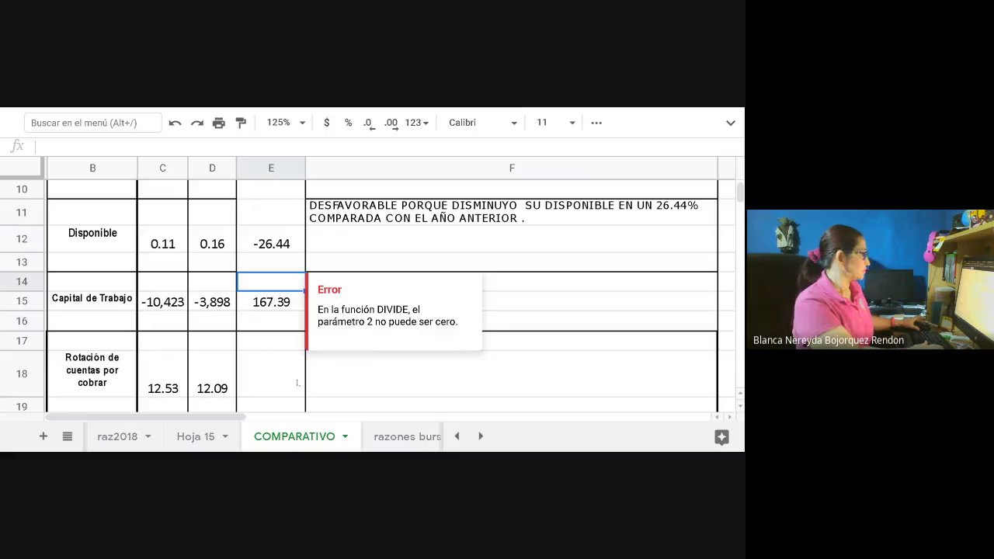
{"action": "left_click", "coordinate": [297, 383]}
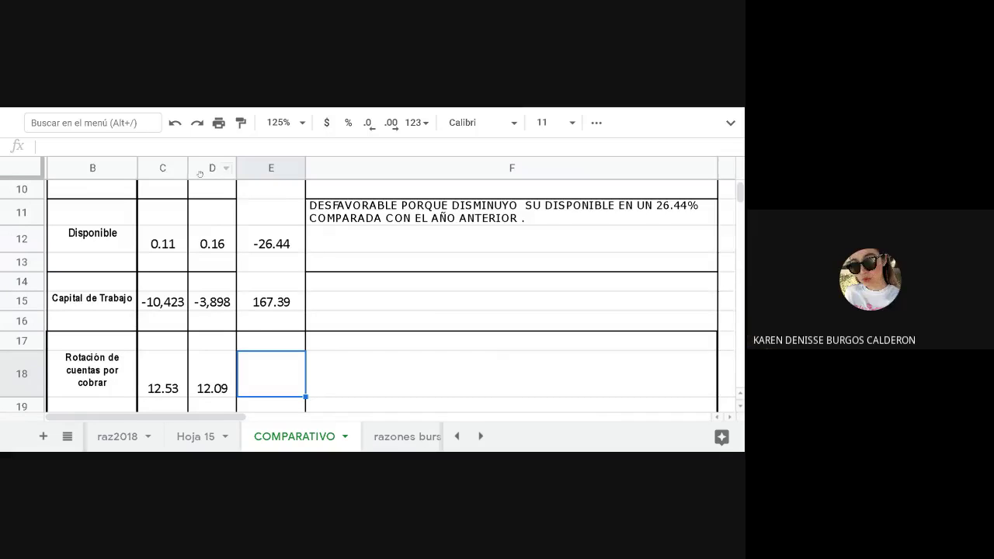
{"action": "left_click", "coordinate": [271, 304]}
{"action": "key", "text": "Delete"}
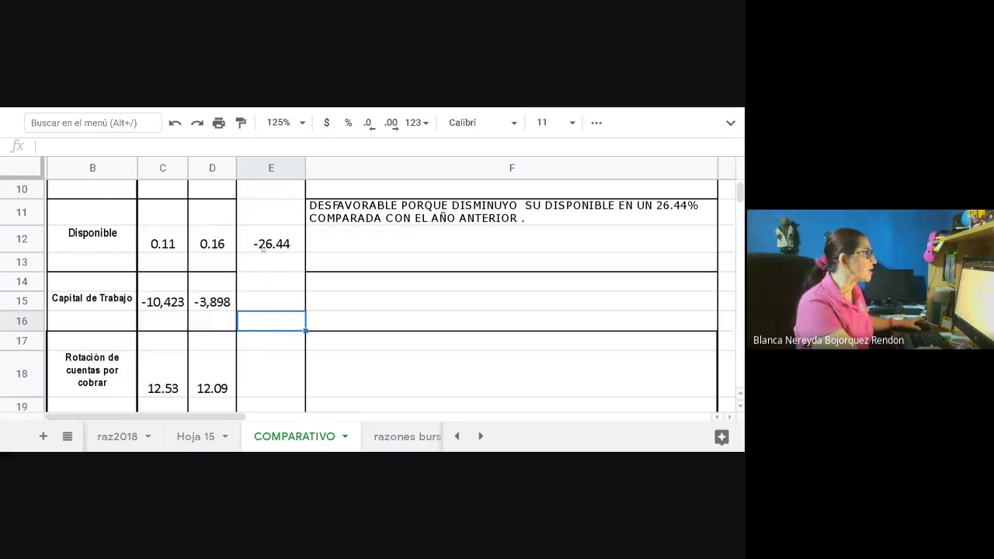
Fill the trend formula from E12 down to E15 for Capital de Trabajo and clear the unneeded copies in E13 and E14.
{"action": "left_click", "coordinate": [262, 247]}
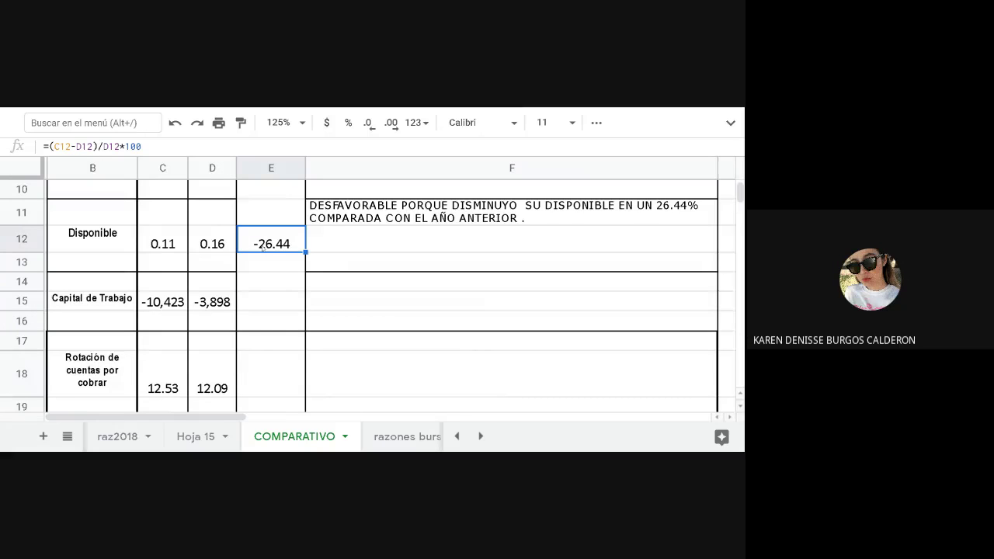
{"action": "left_click_drag", "start_coordinate": [307, 253], "coordinate": [307, 311]}
{"action": "left_click", "coordinate": [271, 261]}
{"action": "key", "text": "Delete"}
{"action": "left_click", "coordinate": [262, 283]}
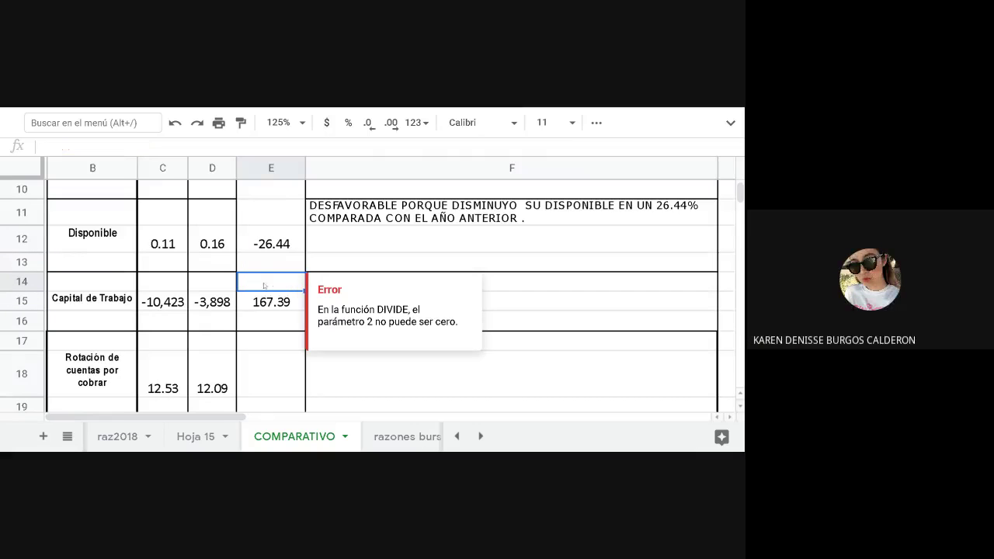
{"action": "key", "text": "Delete"}
{"action": "left_click", "coordinate": [329, 395]}
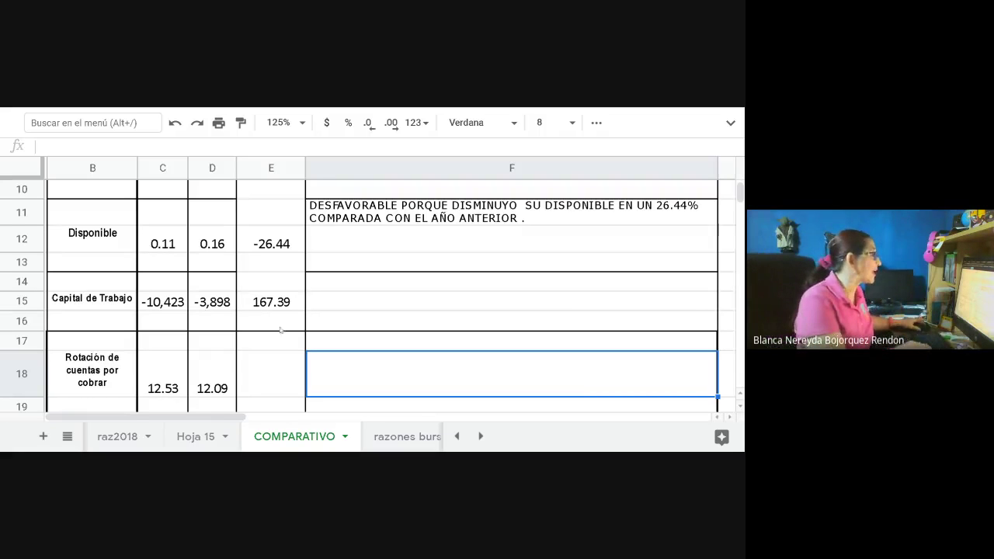
Enter the Capital de Trabajo interpretation in cell F14: "DESFAVORABLE PORQUE EN AMBOS AÑOS NO CUENTA CON CAPITAL DE TRABAJO.".
{"action": "left_click", "coordinate": [334, 288]}
{"action": "type", "text": "DESFA"}
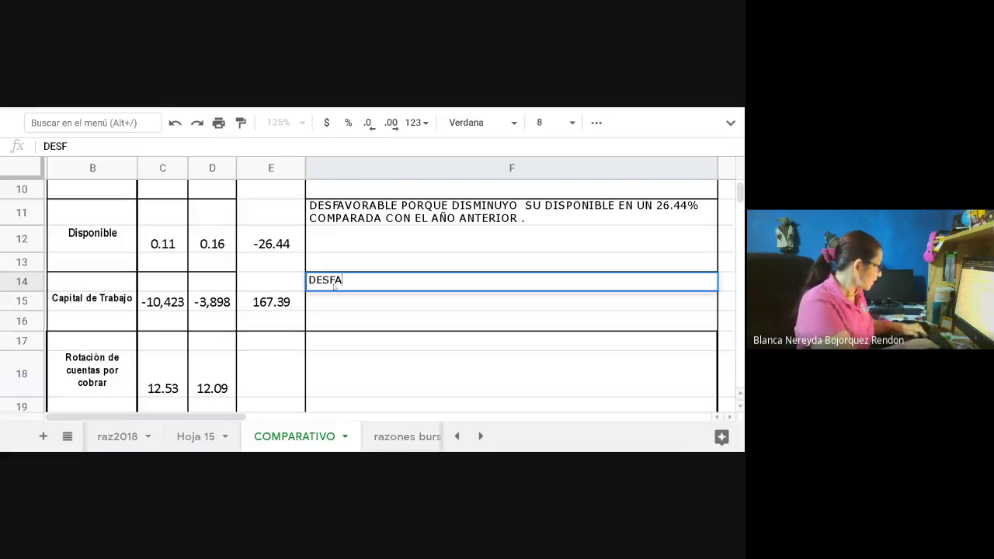
{"action": "type", "text": "VORABL"}
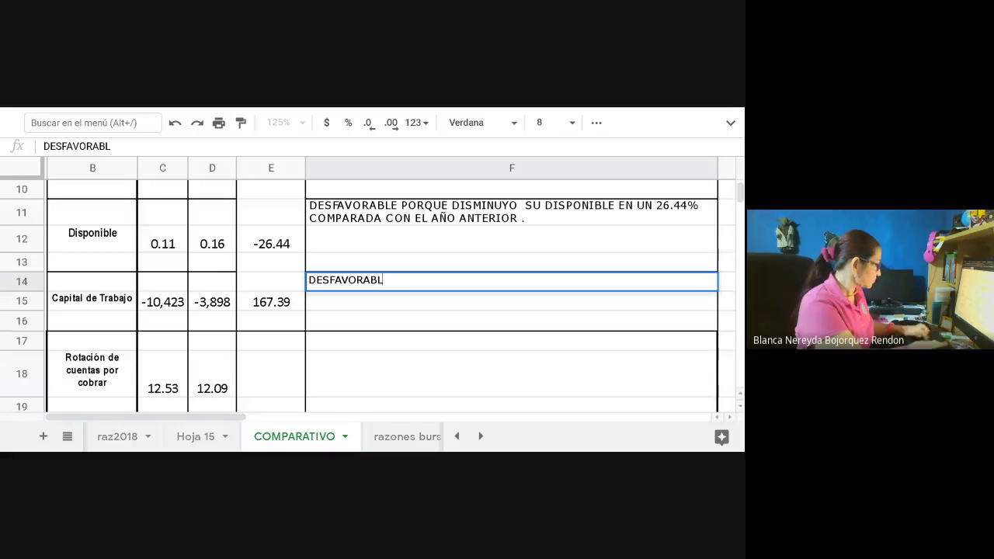
{"action": "type", "text": "E PORQUE EN AM"}
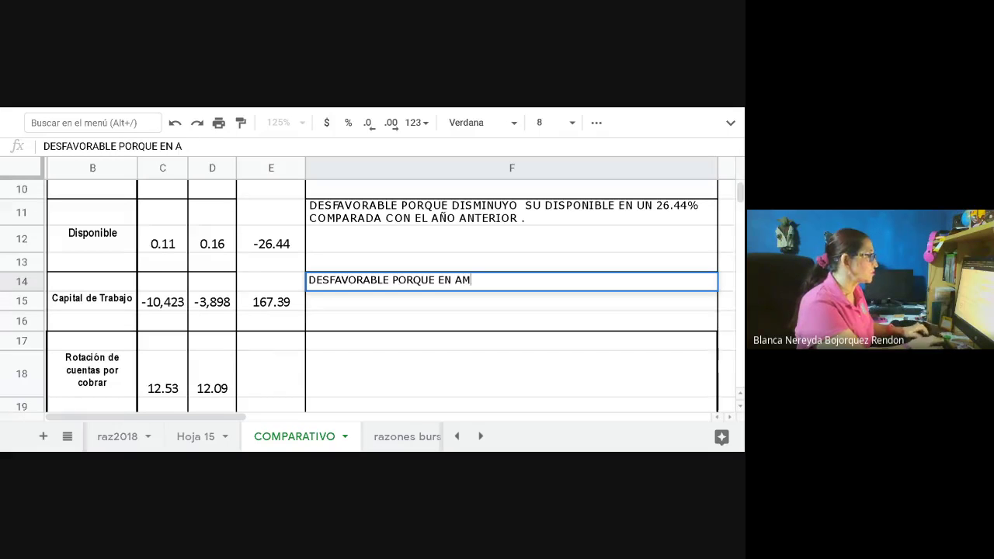
{"action": "type", "text": "BOS AÑOS "}
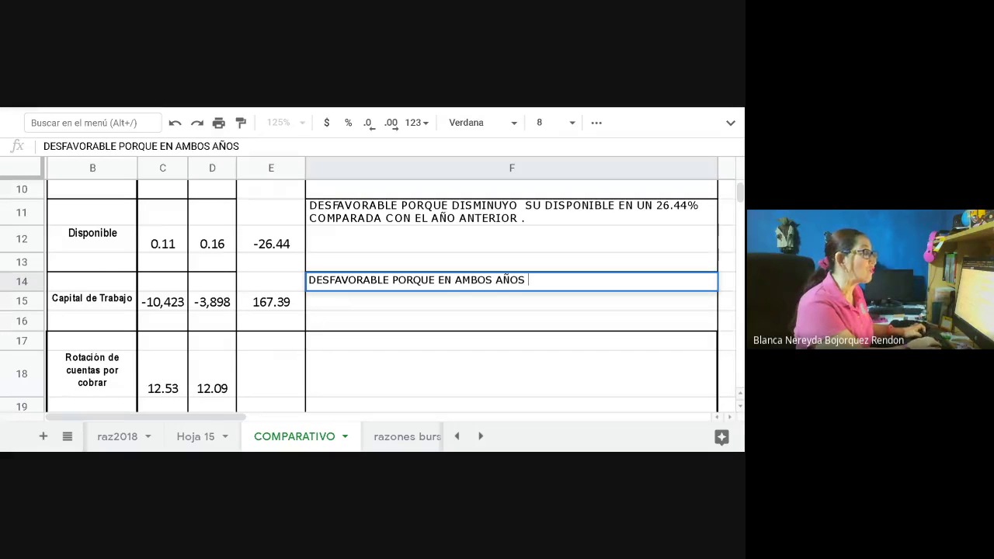
{"action": "type", "text": "NO CUENTA CON C"}
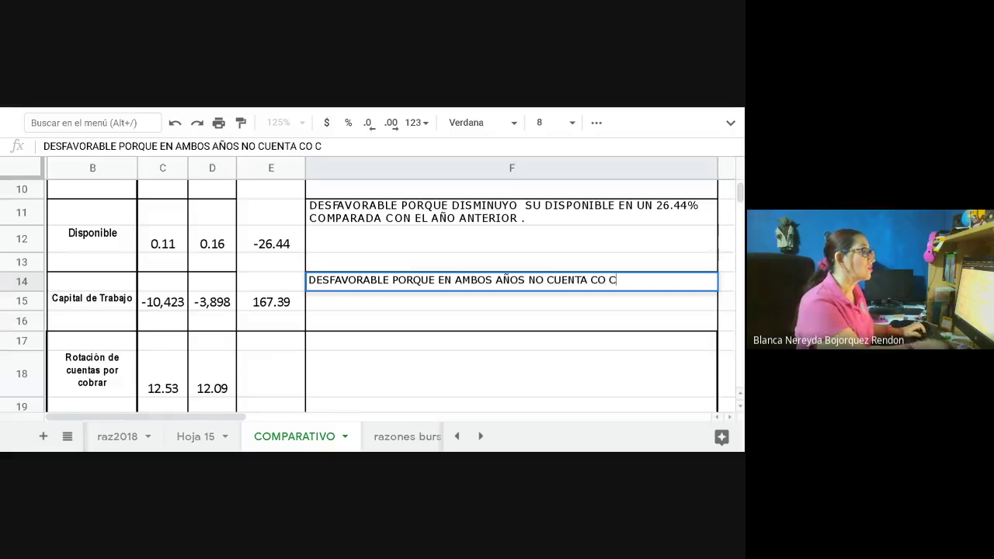
{"action": "key", "text": "BackSpace"}
{"action": "key", "text": "BackSpace"}
{"action": "type", "text": "N CAP"}
{"action": "type", "text": "ITAL"}
{"action": "key", "text": "BackSpace"}
{"action": "key", "text": "BackSpace"}
{"action": "key", "text": "BackSpace"}
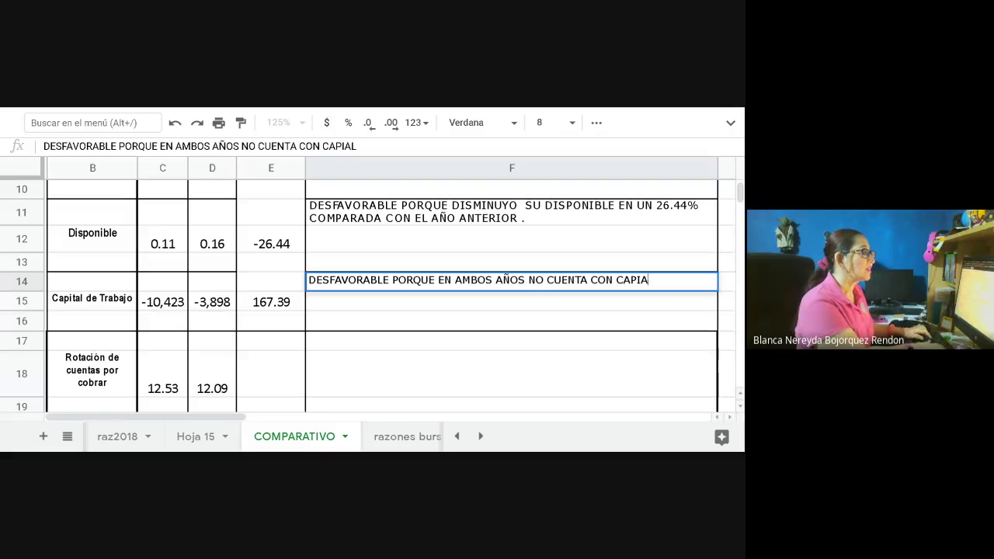
{"action": "type", "text": "ITAL DE TRABA"}
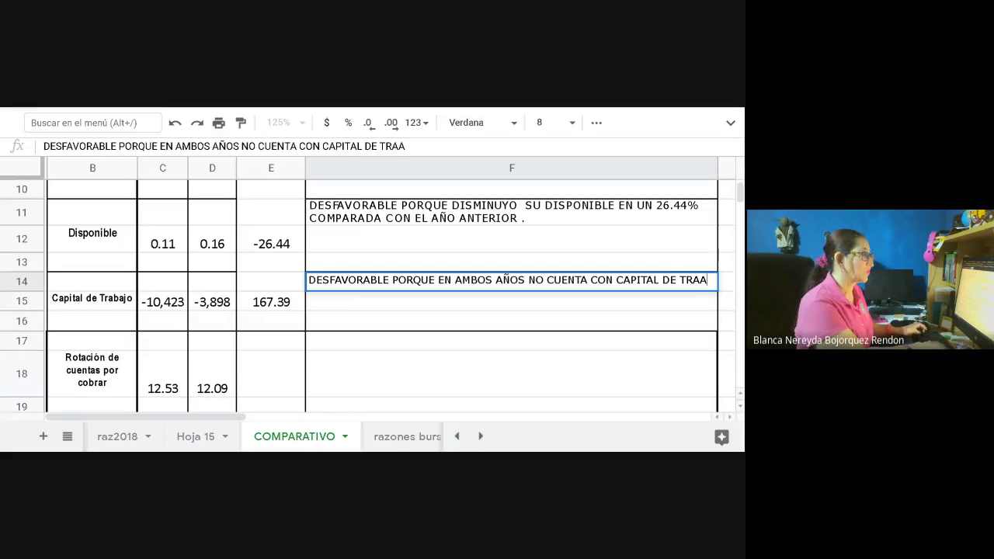
{"action": "key", "text": "BackSpace"}
{"action": "type", "text": "BAJO."}
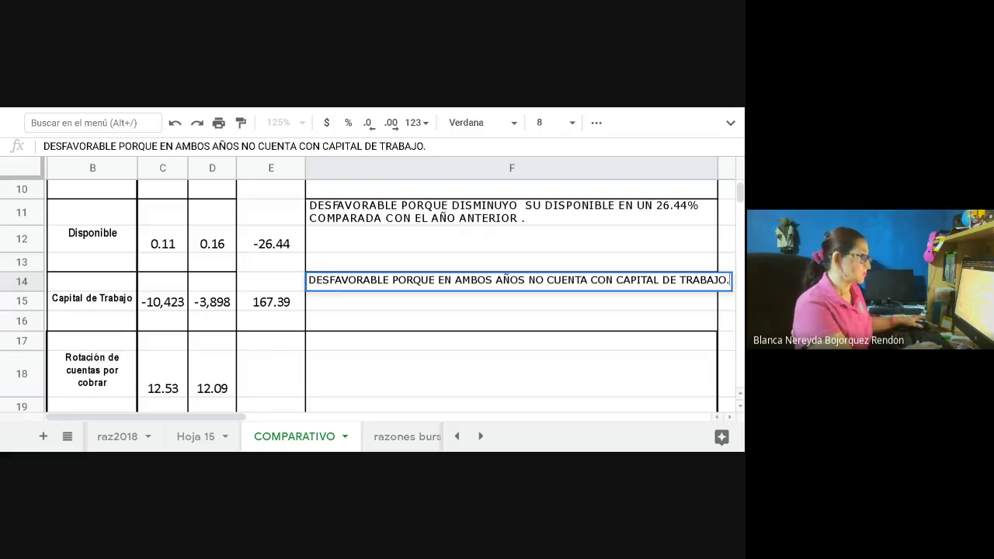
{"action": "key", "text": "Return"}
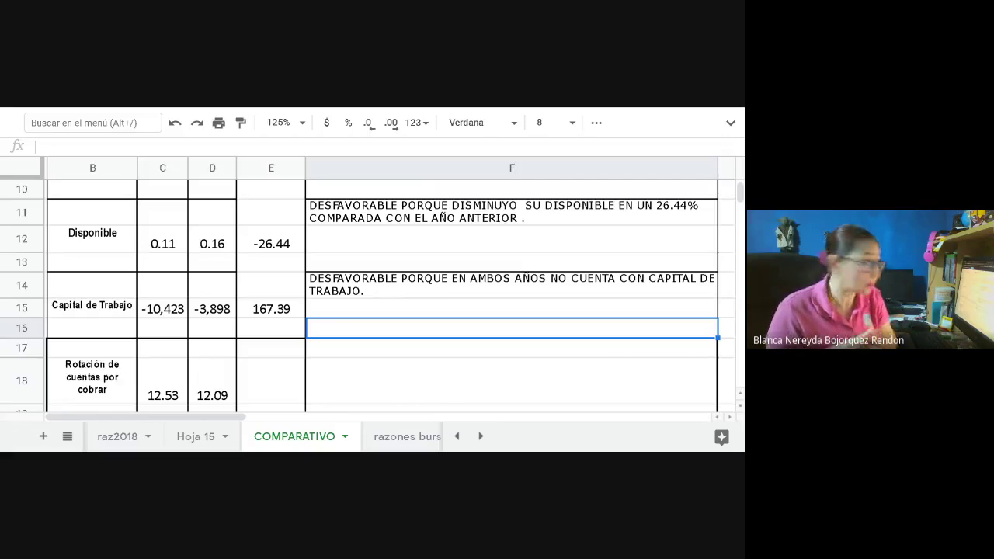
Fill the trend formula from E15 down to E18 for Rotación de cuentas por cobrar and clear the unneeded copies in E16 and E17.
{"action": "scroll", "coordinate": [335, 291], "scroll_direction": "down", "scroll_amount": 3}
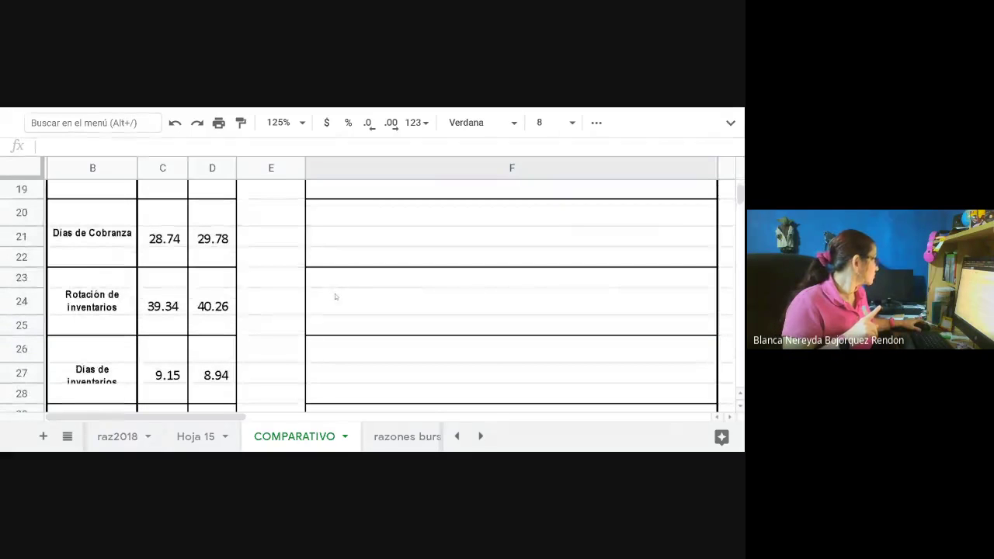
{"action": "scroll", "coordinate": [335, 296], "scroll_direction": "up", "scroll_amount": 2}
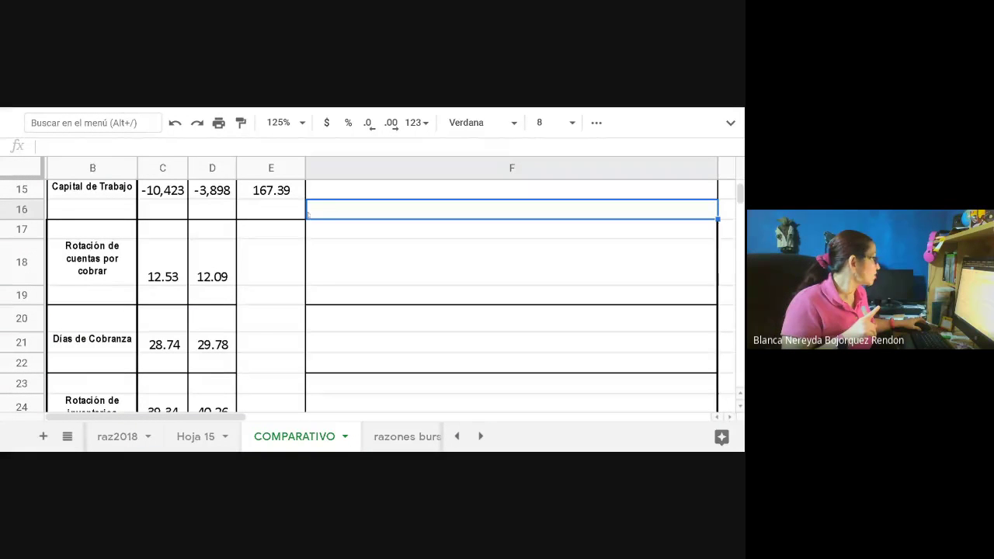
{"action": "left_click", "coordinate": [286, 196]}
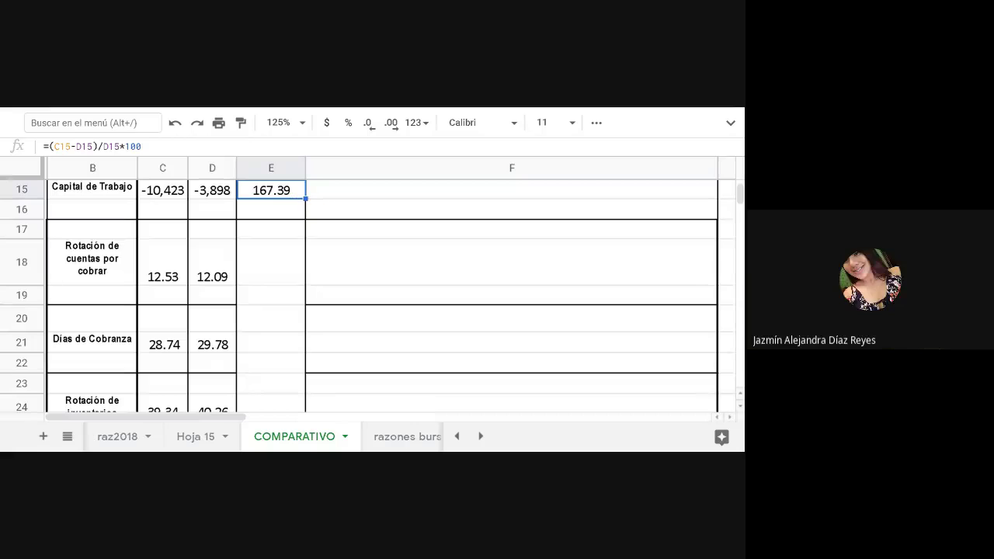
{"action": "left_click_drag", "start_coordinate": [306, 199], "coordinate": [264, 248]}
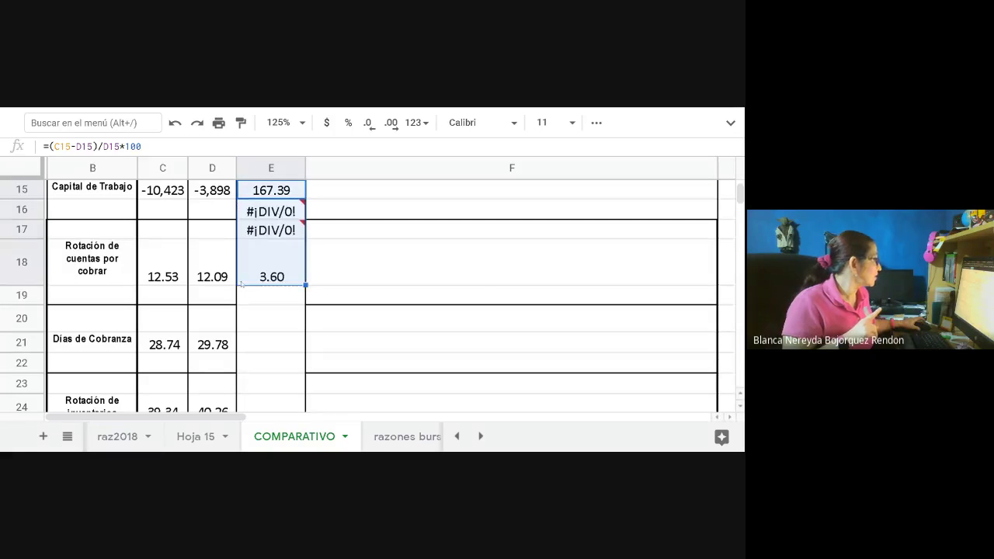
{"action": "left_click", "coordinate": [264, 235]}
{"action": "key", "text": "Delete"}
{"action": "key", "text": "Up"}
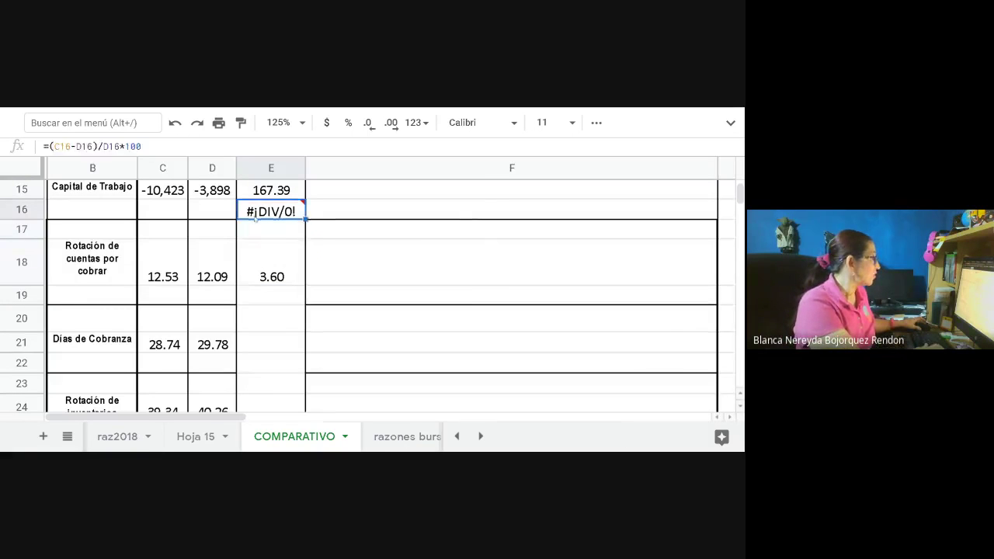
{"action": "key", "text": "Delete"}
{"action": "left_click", "coordinate": [339, 301]}
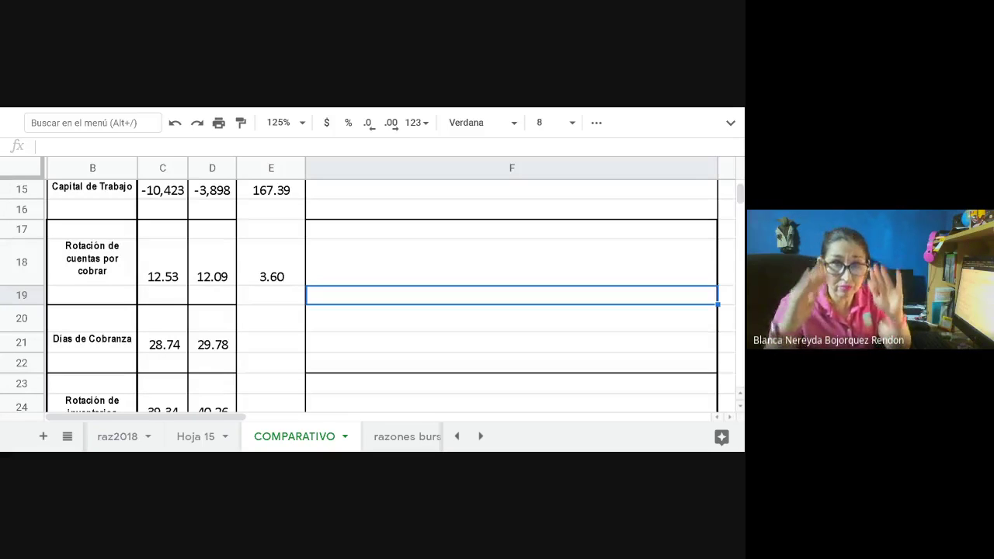
Interpret Rotación de cuentas por cobrar in F17: "FAVORABLE PORQUE LE ESTAN PAGANDO MAS RAPIDO SUS CLIENTES EN UN 3.60% COMPARADA CON EL AÑO ANTERIOR.".
{"action": "left_click", "coordinate": [264, 284]}
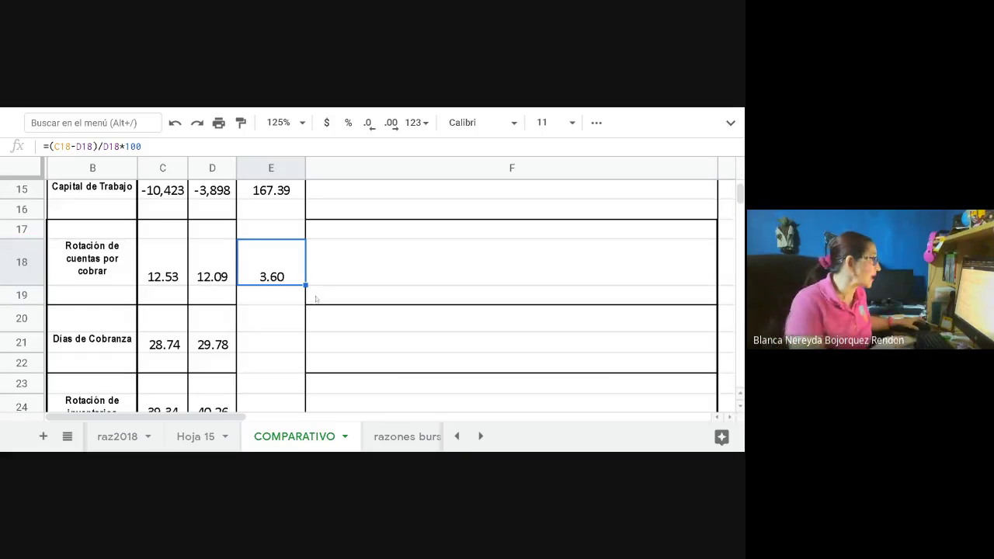
{"action": "left_click", "coordinate": [325, 234]}
{"action": "type", "text": "FAV"}
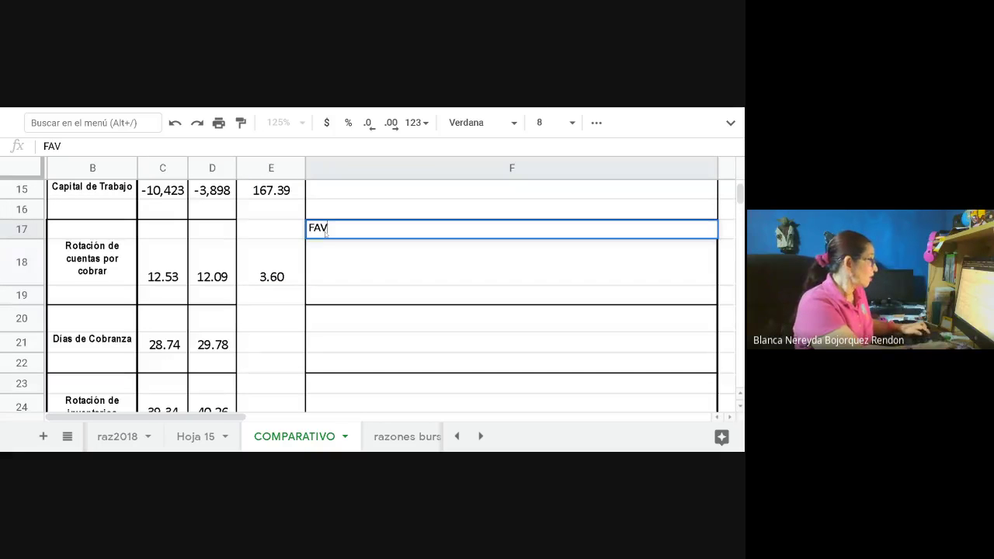
{"action": "type", "text": "ORABLE PORQU"}
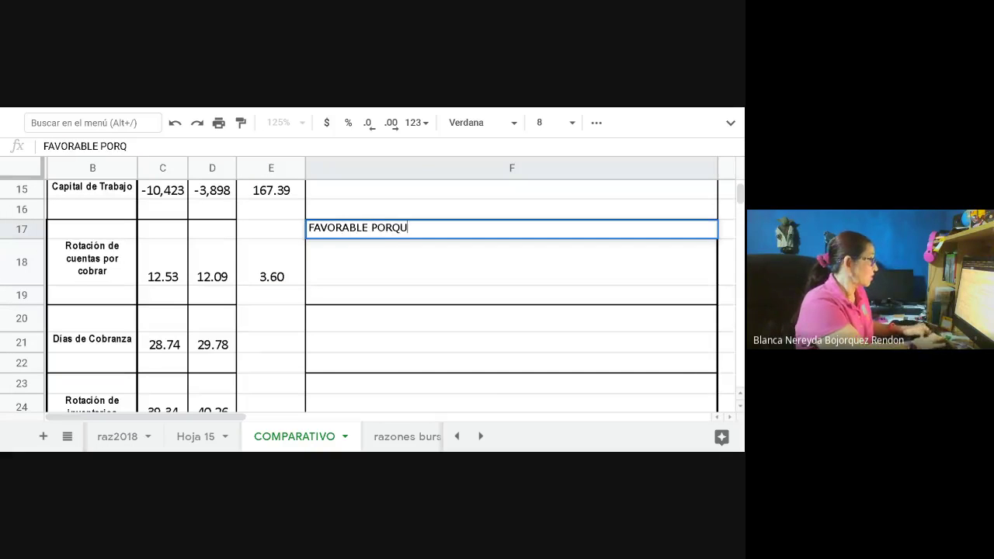
{"action": "type", "text": "E LE ESTAN PAGANO"}
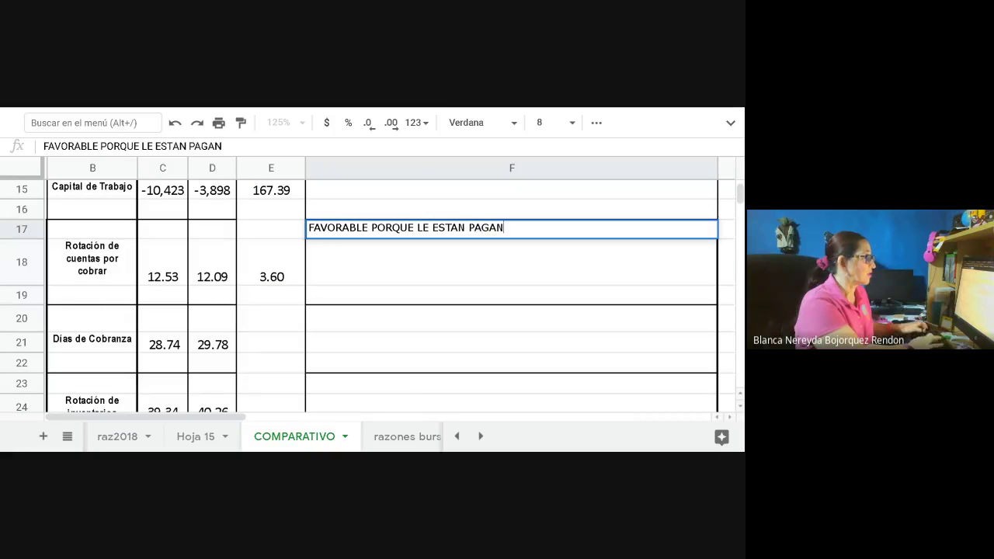
{"action": "key", "text": "BackSpace"}
{"action": "type", "text": "DO MAS RAPI"}
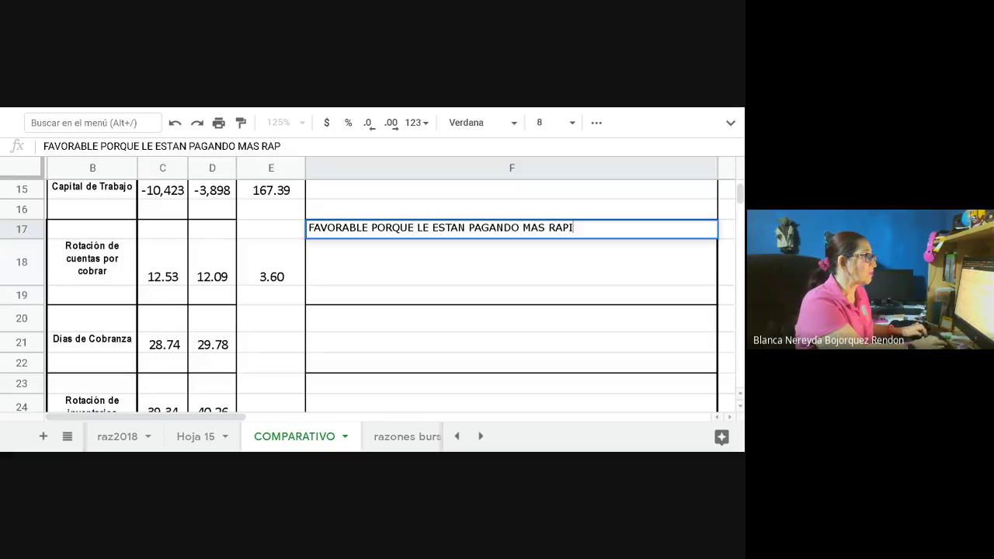
{"action": "type", "text": "DO SUS CLIENT"}
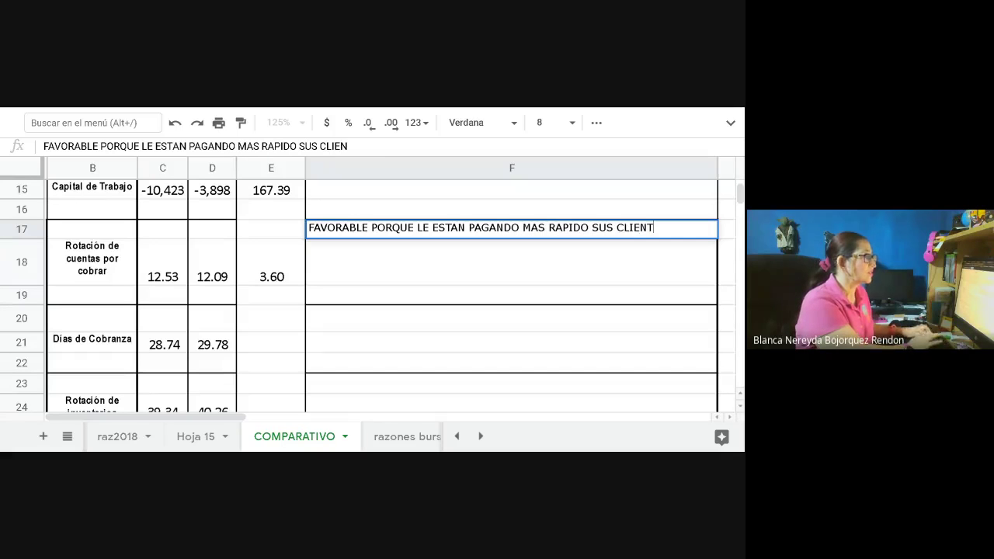
{"action": "type", "text": "ES EN UN"}
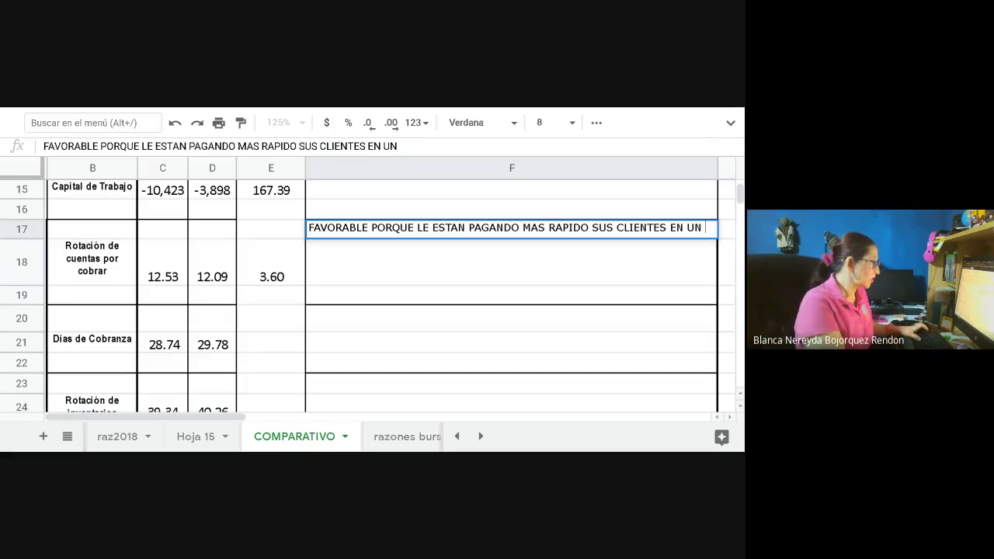
{"action": "type", "text": " 3.60"}
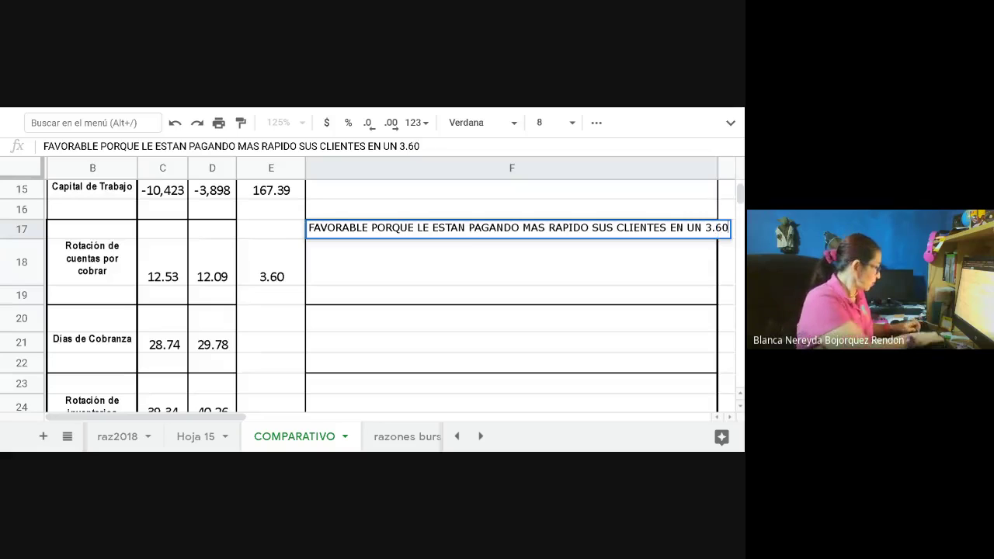
{"action": "type", "text": "% COMP"}
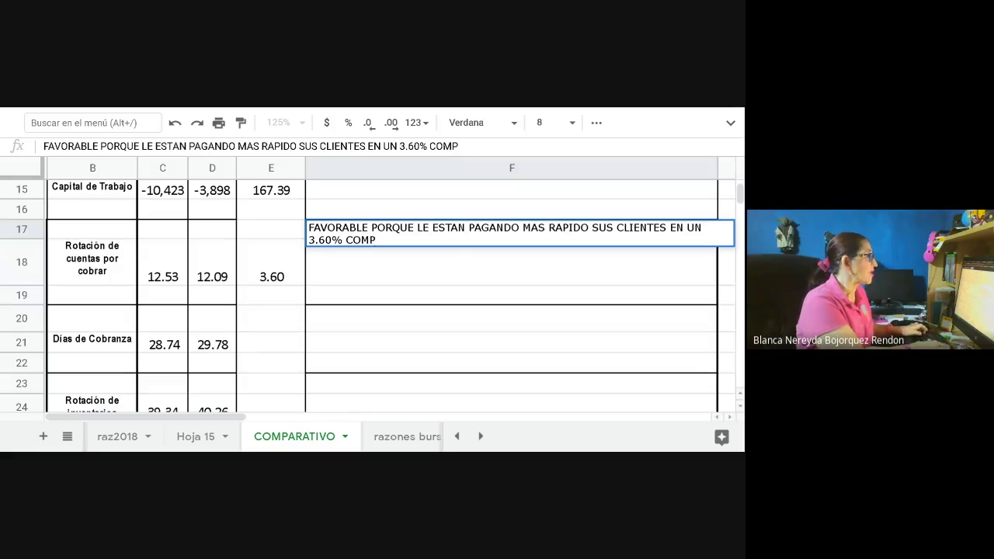
{"action": "type", "text": "ARADA CO"}
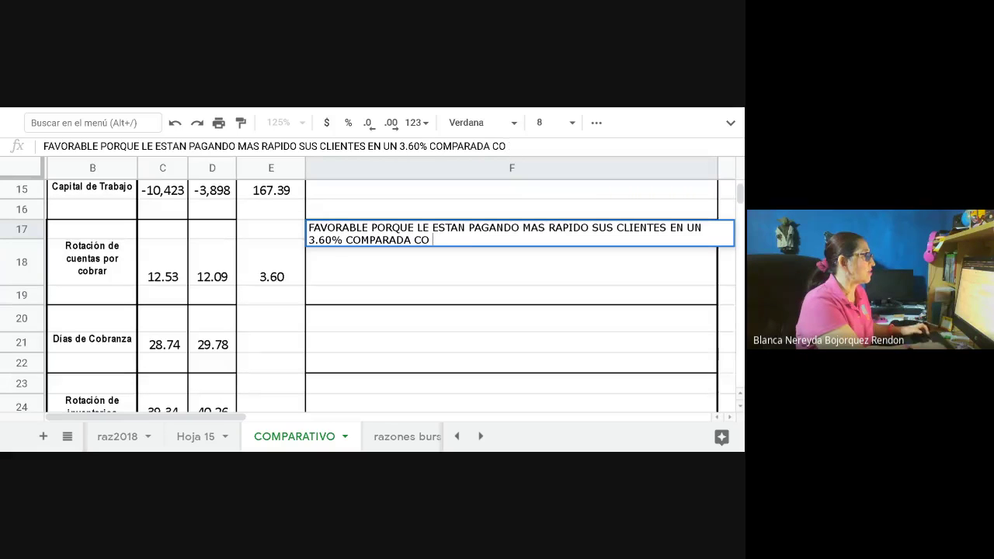
{"action": "type", "text": "N EL AÑO ANTERIOR."}
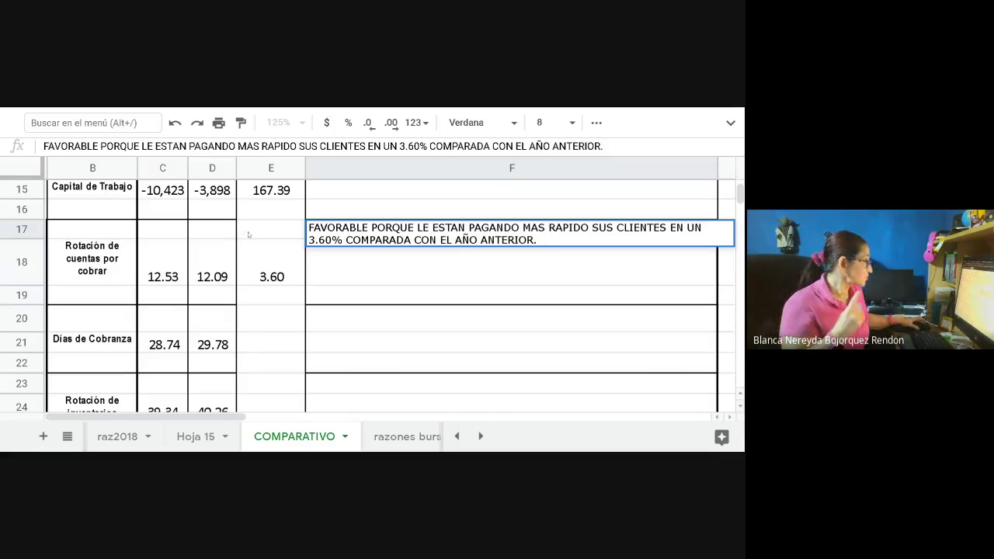
Fill the trend formula from E18 down to E21 for Días de Cobranza and clear the unneeded copies in E19 and E20.
{"action": "left_click", "coordinate": [268, 285]}
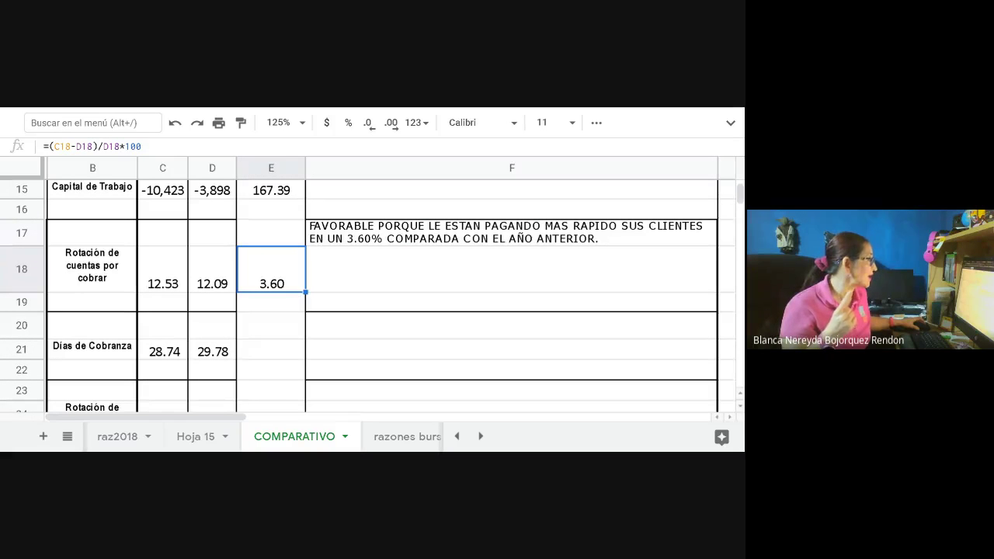
{"action": "left_click_drag", "start_coordinate": [305, 293], "coordinate": [305, 359]}
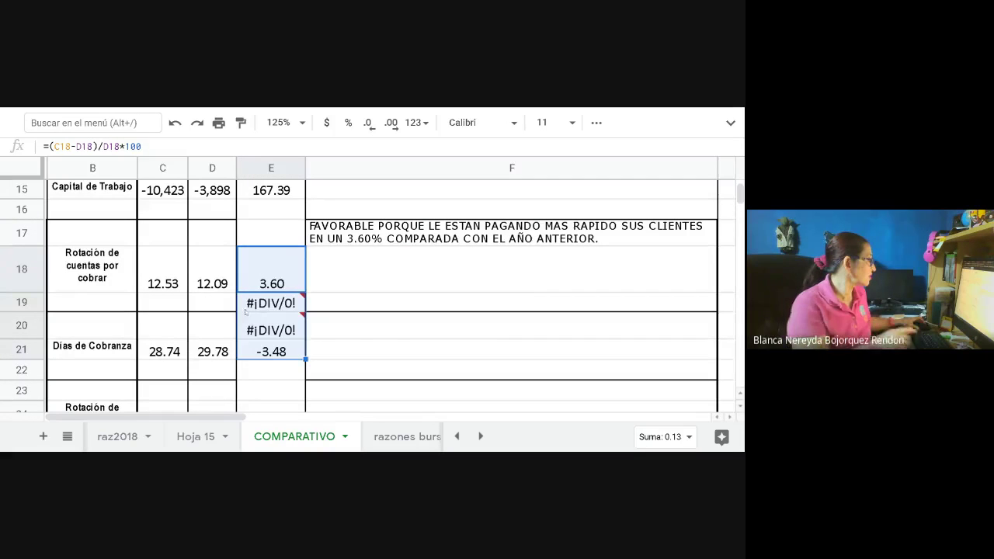
{"action": "left_click", "coordinate": [245, 304]}
{"action": "key", "text": "Delete"}
{"action": "left_click", "coordinate": [259, 333]}
{"action": "key", "text": "Delete"}
{"action": "left_click", "coordinate": [358, 363]}
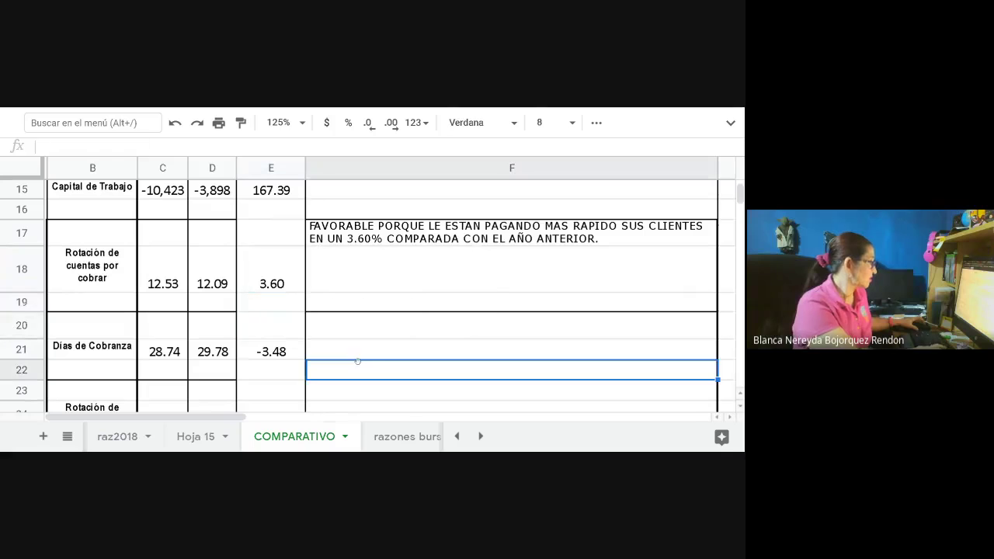
Enter the rounded Días de Cobranza, 30 in D22 and 29 in C22, and fill the trend formula from E21 down to E22.
{"action": "scroll", "coordinate": [2, 270], "scroll_direction": "down", "scroll_amount": 1}
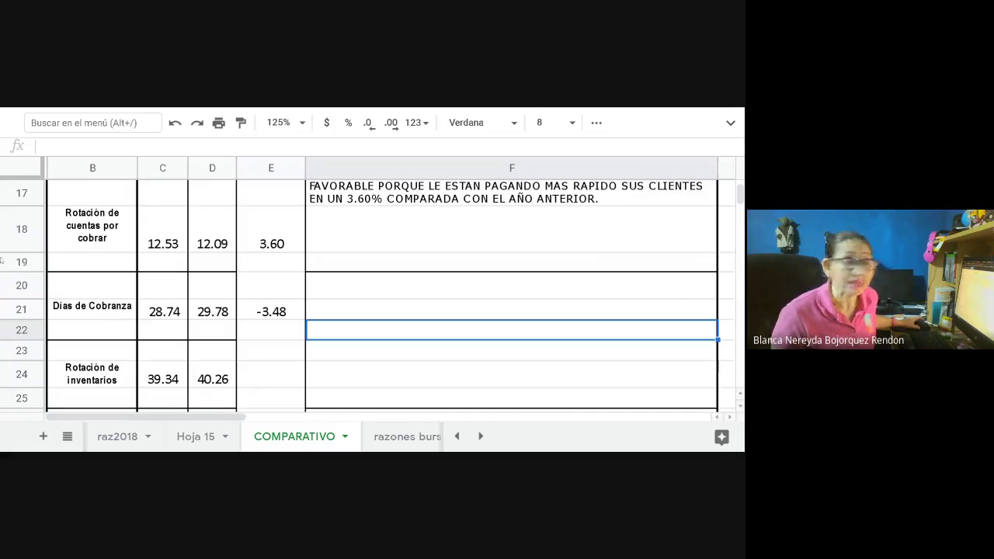
{"action": "left_click", "coordinate": [259, 310]}
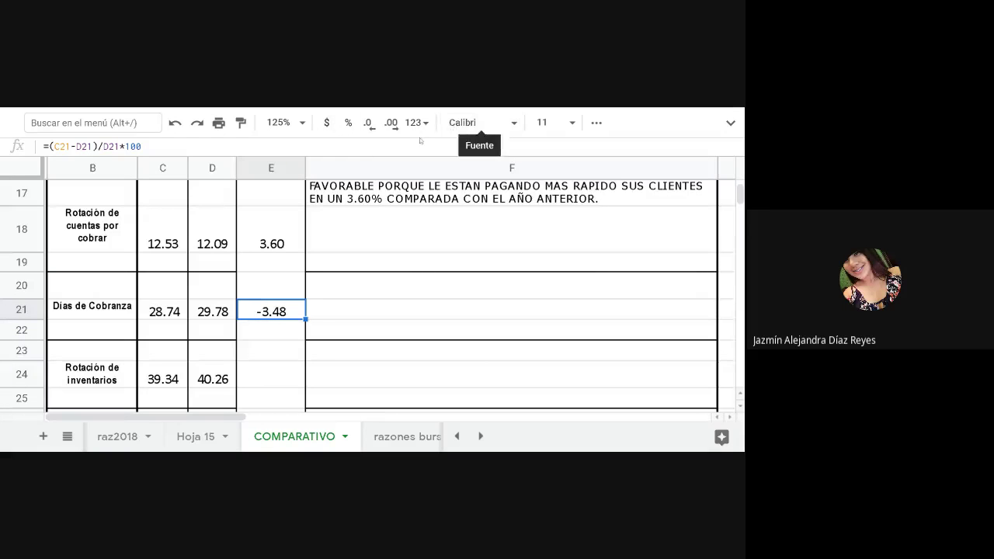
{"action": "left_click", "coordinate": [355, 297]}
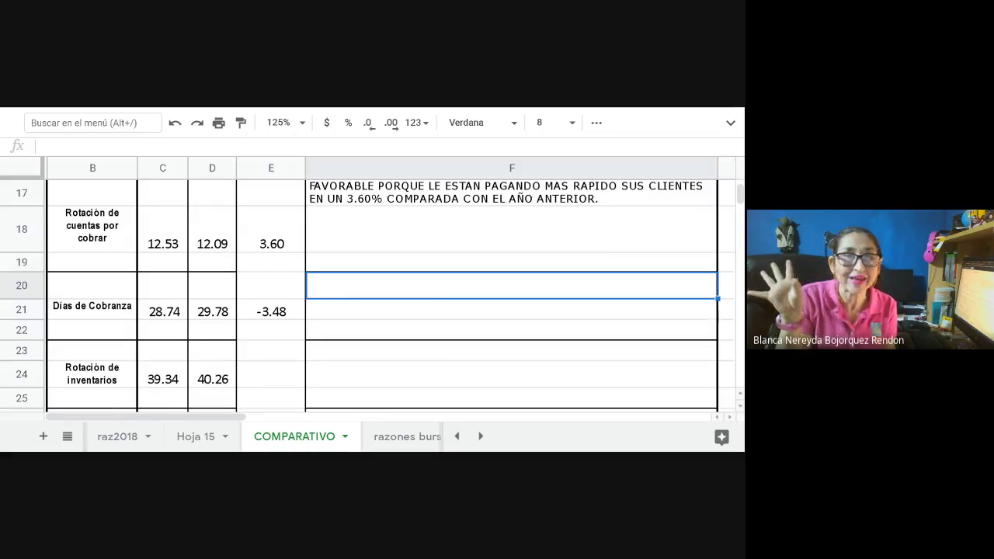
{"action": "left_click", "coordinate": [221, 336]}
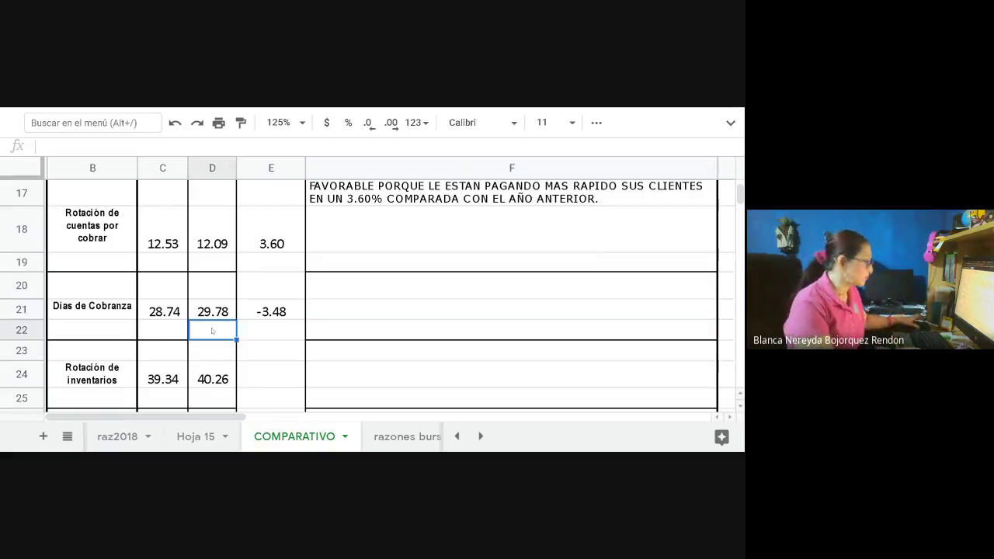
{"action": "type", "text": "30"}
{"action": "left_click", "coordinate": [158, 334]}
{"action": "type", "text": "29"}
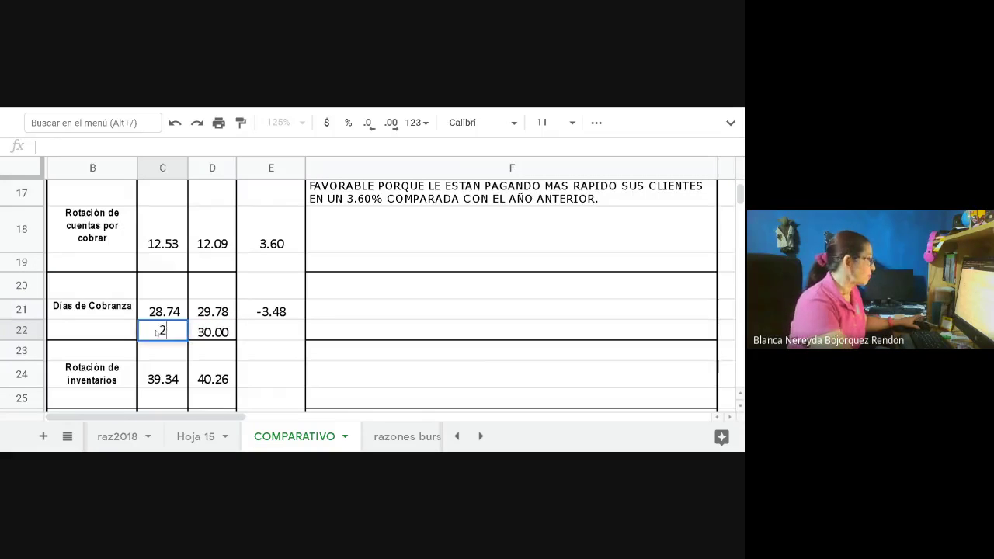
{"action": "left_click", "coordinate": [264, 334]}
{"action": "left_click", "coordinate": [268, 314]}
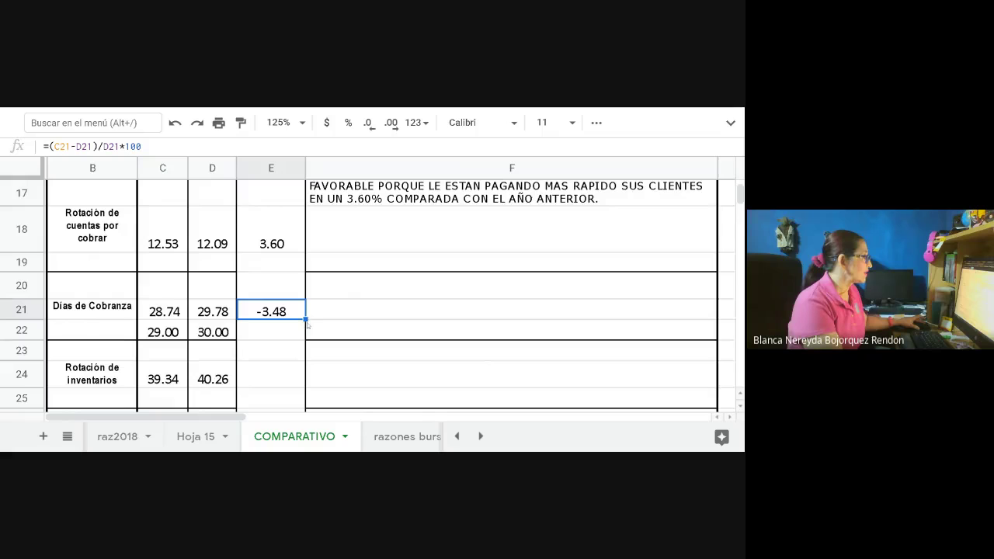
{"action": "left_click_drag", "start_coordinate": [305, 318], "coordinate": [306, 335]}
{"action": "left_click", "coordinate": [281, 349]}
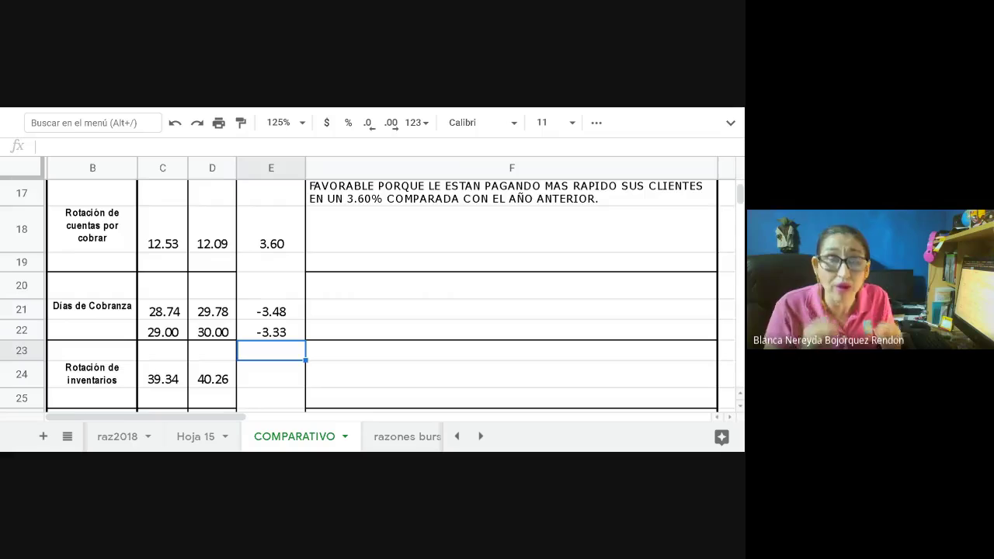
Interpret Días de Cobranza in F20: "FAVORABLE POR QUE EL CLIENTE LE PAGA MAS RAPIDO QUE EL AÑO ANTERIOR EN UN 3.48%".
{"action": "left_click", "coordinate": [375, 296]}
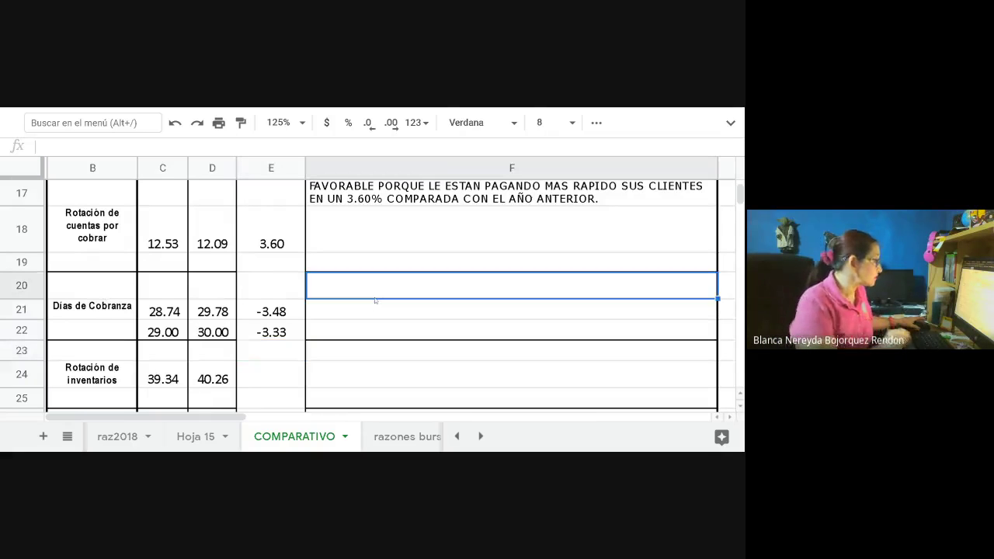
{"action": "type", "text": "FAVORABLE "}
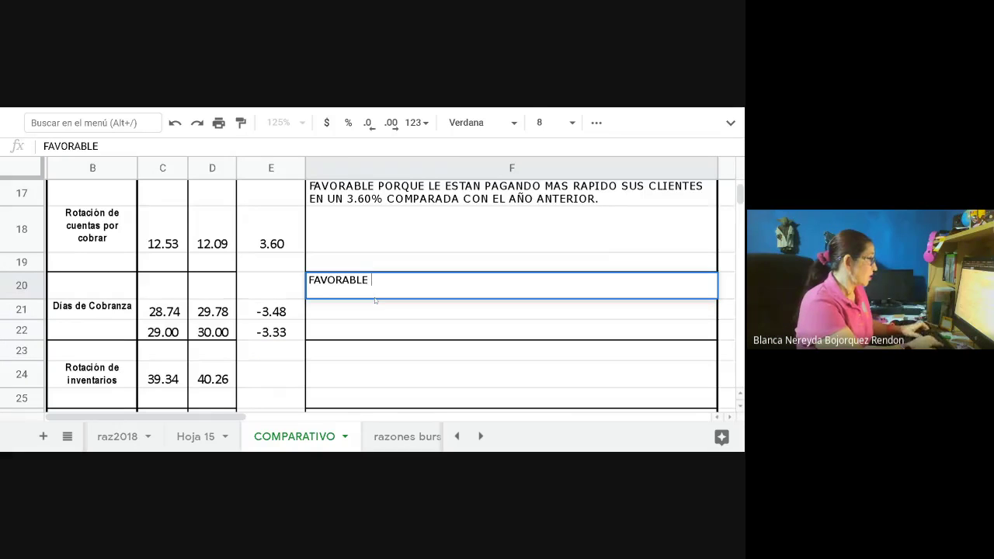
{"action": "type", "text": "POR QUE E"}
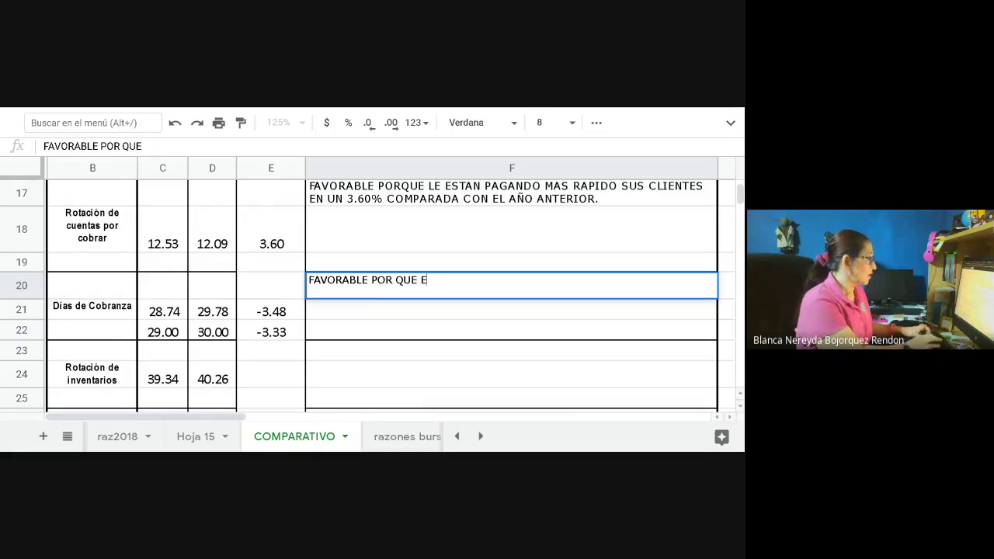
{"action": "type", "text": "L CLIENTE TE APG"}
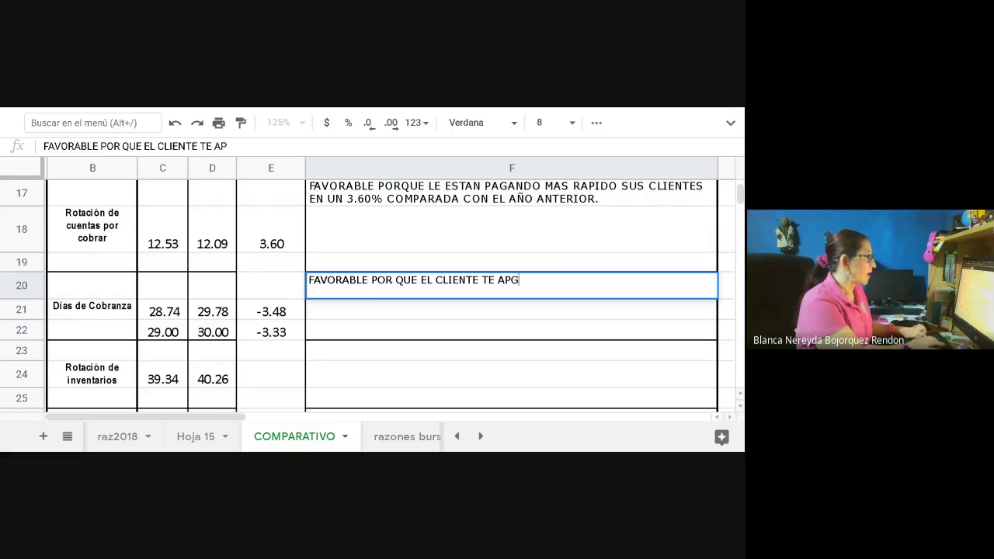
{"action": "key", "text": "BackSpace"}
{"action": "key", "text": "BackSpace"}
{"action": "key", "text": "BackSpace"}
{"action": "type", "text": "PAGA"}
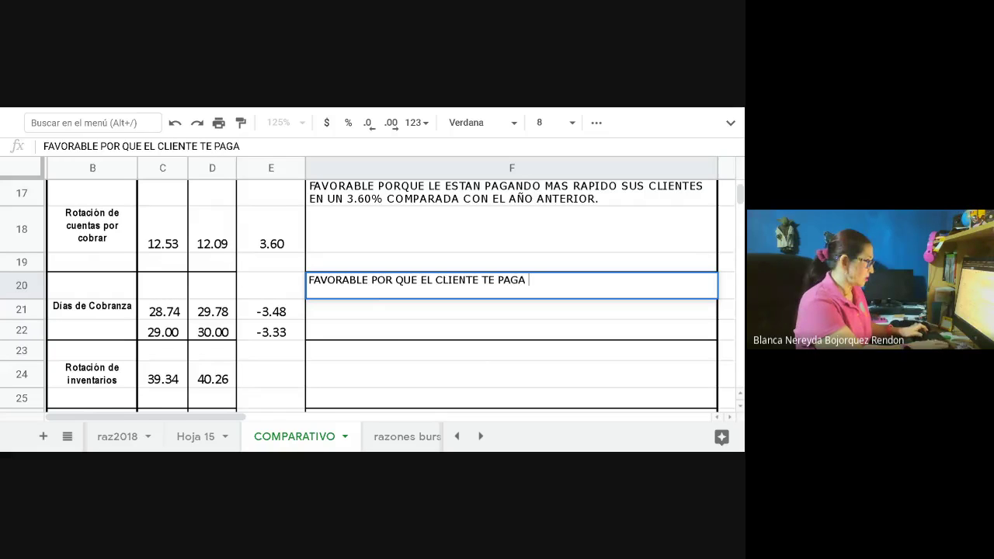
{"action": "key", "text": "BackSpace"}
{"action": "key", "text": "BackSpace"}
{"action": "key", "text": "BackSpace"}
{"action": "key", "text": "BackSpace"}
{"action": "key", "text": "BackSpace"}
{"action": "key", "text": "BackSpace"}
{"action": "key", "text": "BackSpace"}
{"action": "type", "text": "LE"}
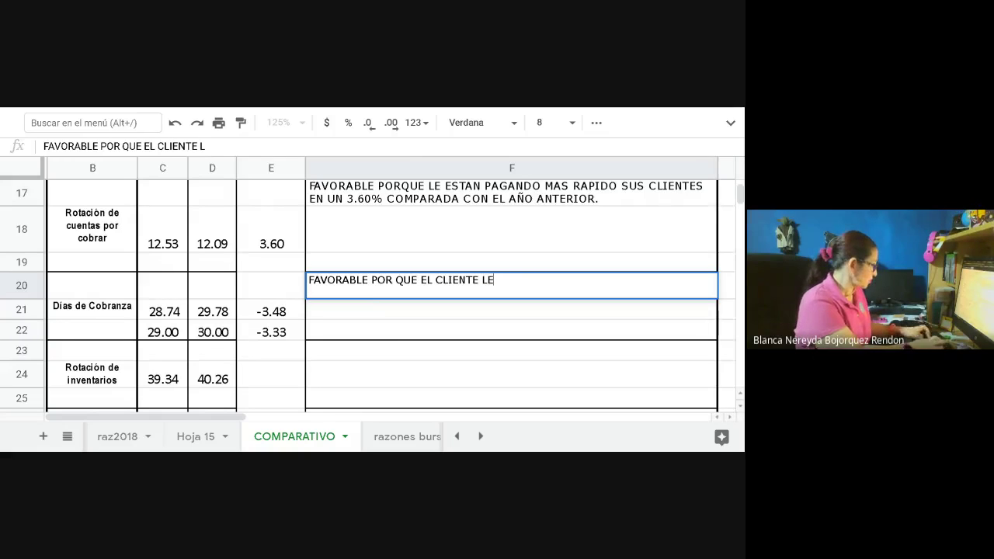
{"action": "type", "text": " PAGA"}
{"action": "key", "text": "BackSpace"}
{"action": "type", "text": "GA MA"}
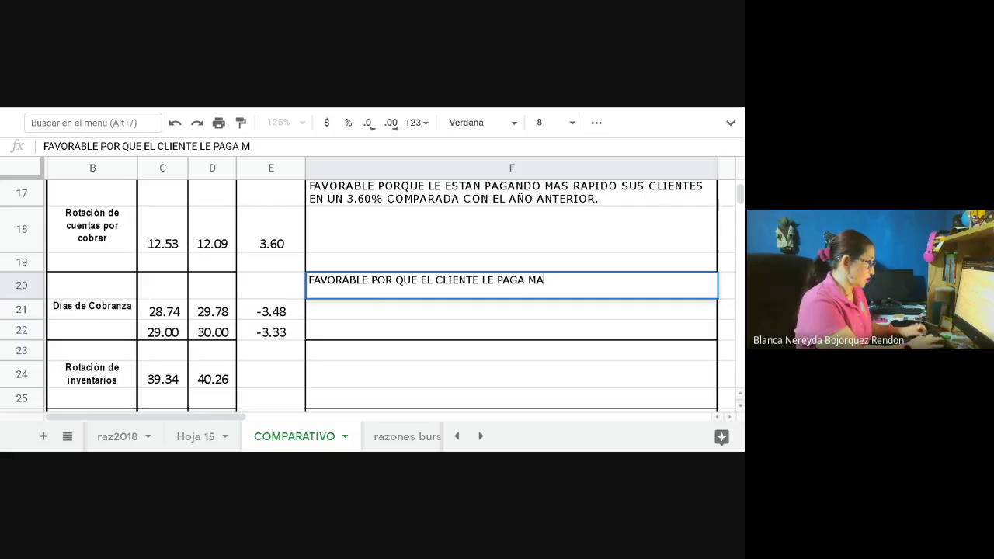
{"action": "type", "text": "S RAPIDO "}
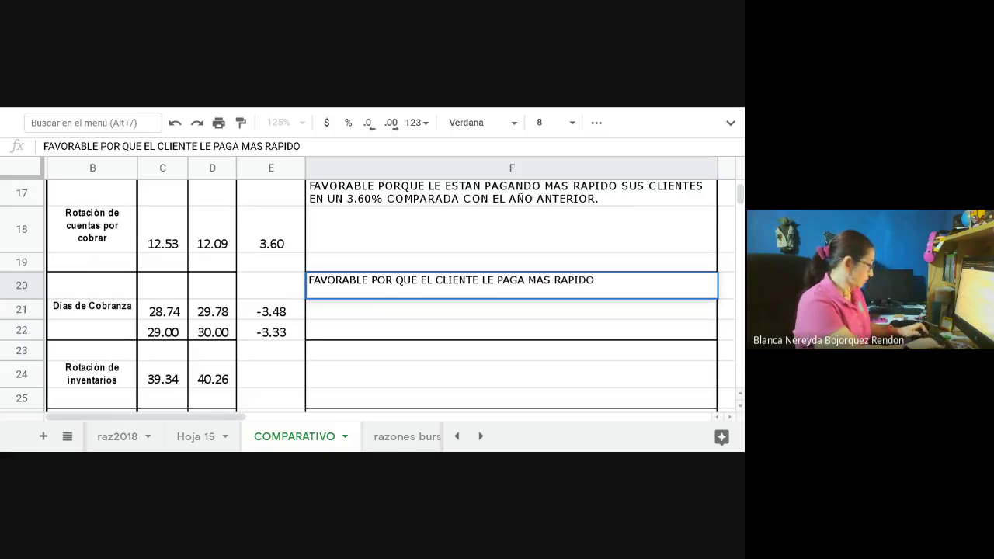
{"action": "type", "text": "QUE EL AÑ"}
{"action": "key", "text": "BackSpace"}
{"action": "type", "text": "AÑO"}
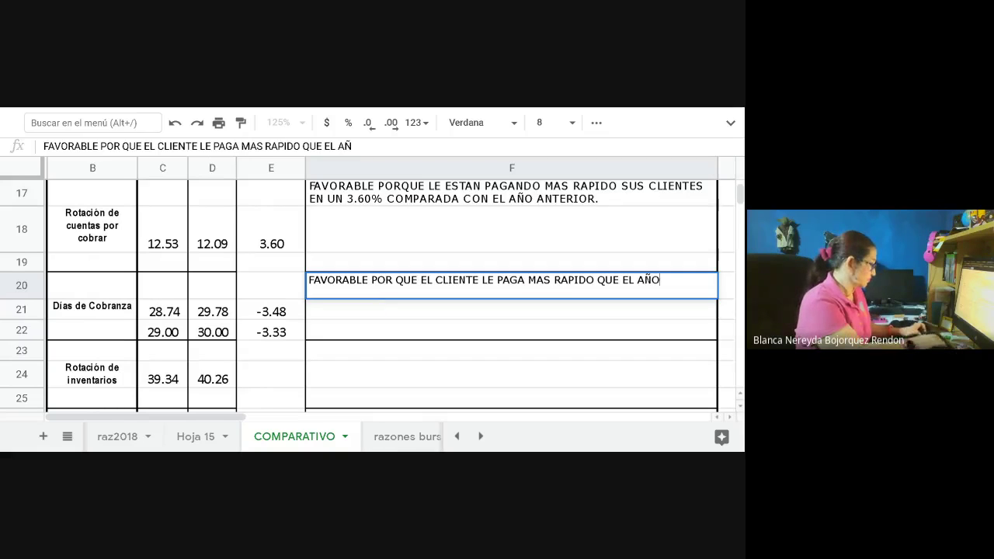
{"action": "type", "text": " ANTERIOR EN U"}
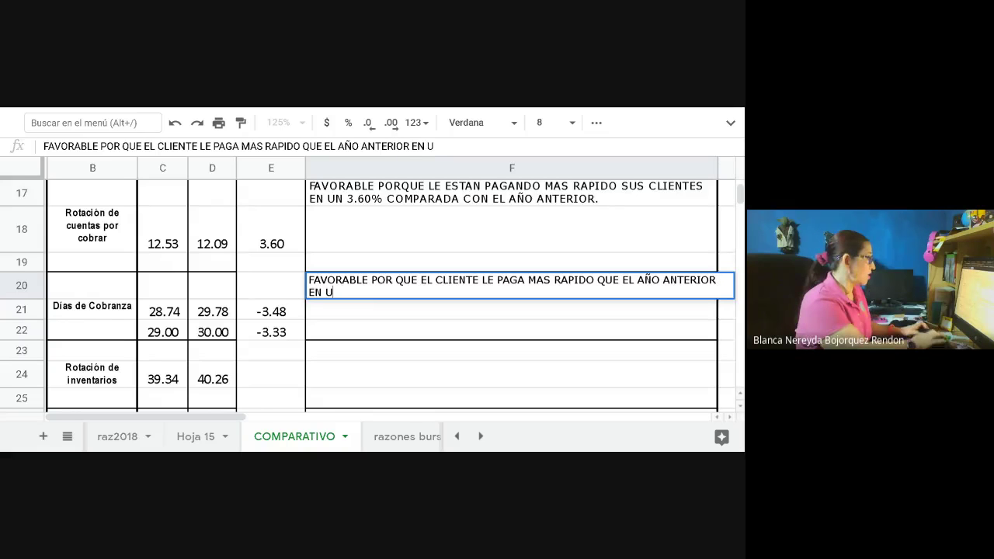
{"action": "type", "text": "N 3.48"}
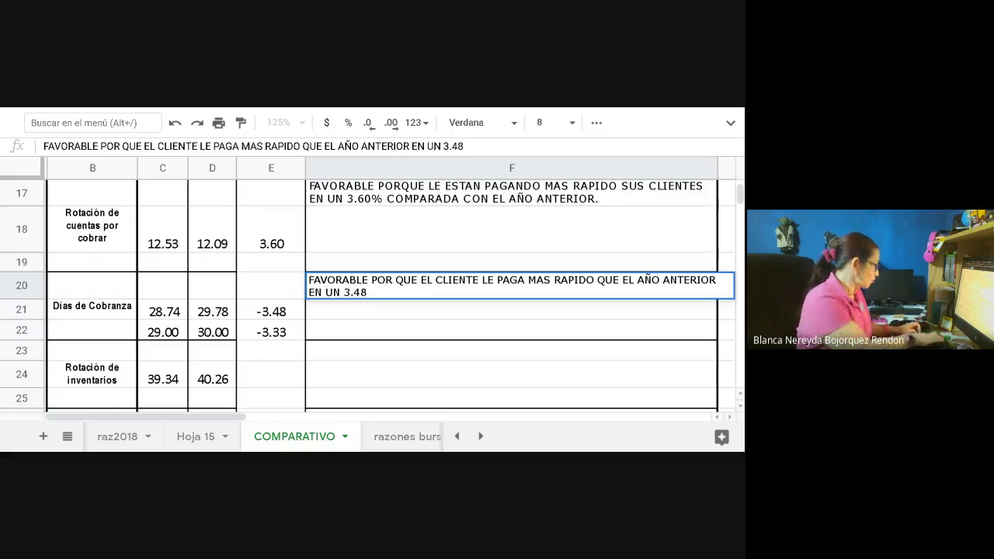
{"action": "type", "text": "%"}
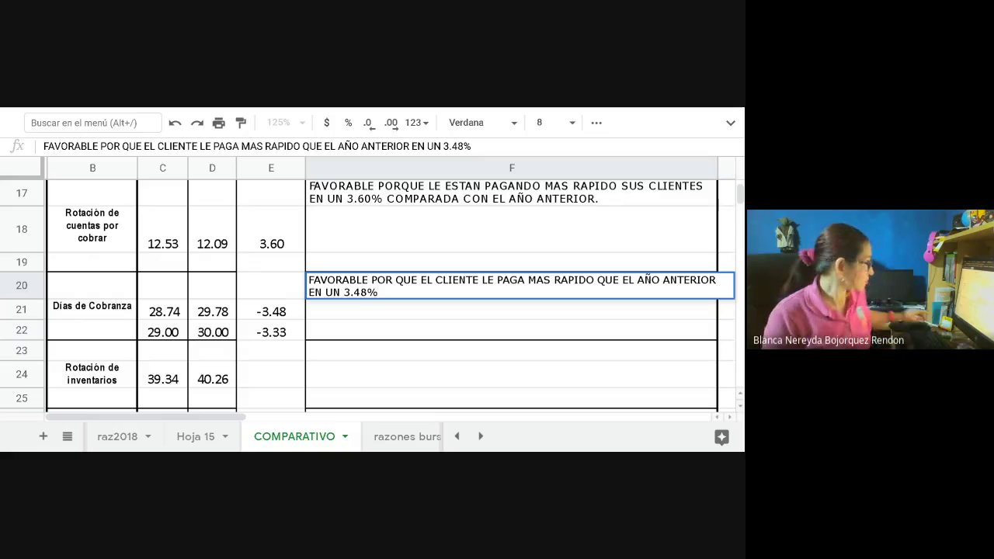
{"action": "scroll", "coordinate": [279, 271], "scroll_direction": "down", "scroll_amount": 2}
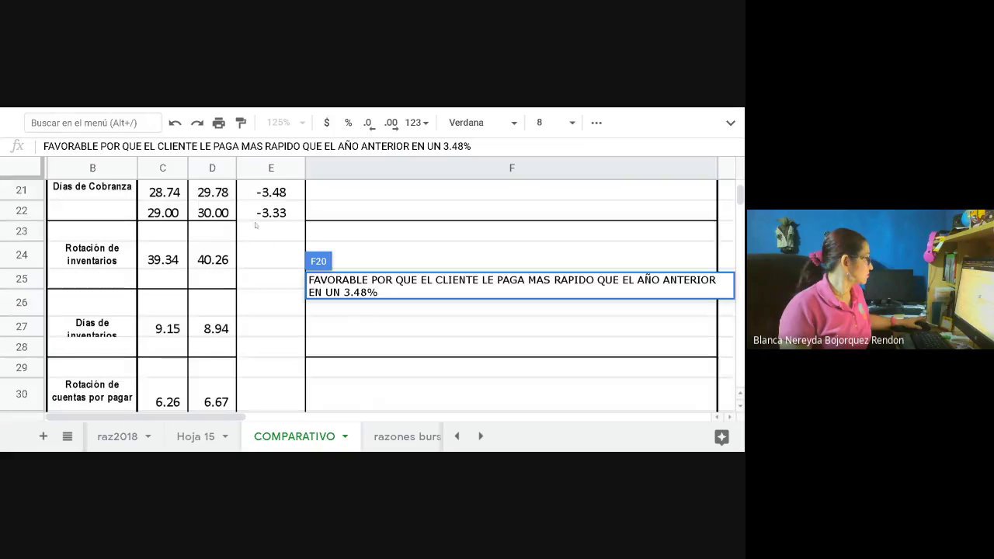
{"action": "scroll", "coordinate": [295, 284], "scroll_direction": "up", "scroll_amount": 4}
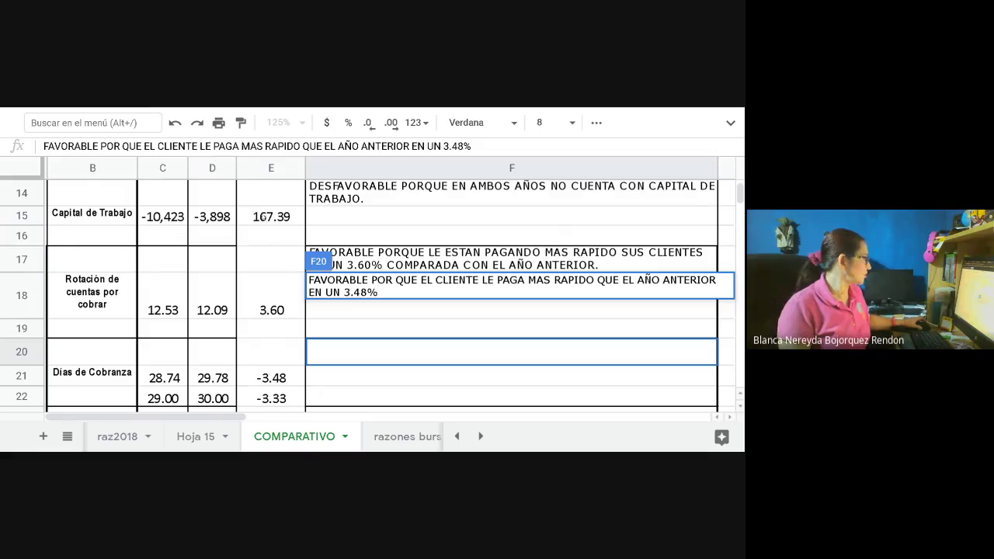
{"action": "scroll", "coordinate": [272, 333], "scroll_direction": "up", "scroll_amount": 1}
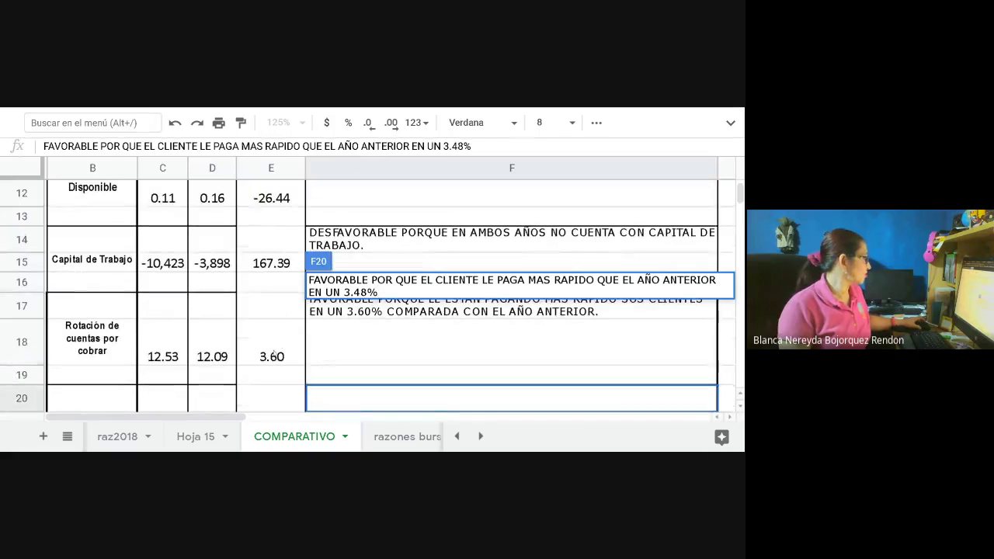
{"action": "left_click", "coordinate": [272, 355]}
Fill the trend formula from E22 down to E24 for Rotación de inventarios and clear the unneeded copy in E23.
{"action": "scroll", "coordinate": [271, 373], "scroll_direction": "down", "scroll_amount": 3}
{"action": "left_click", "coordinate": [272, 386]}
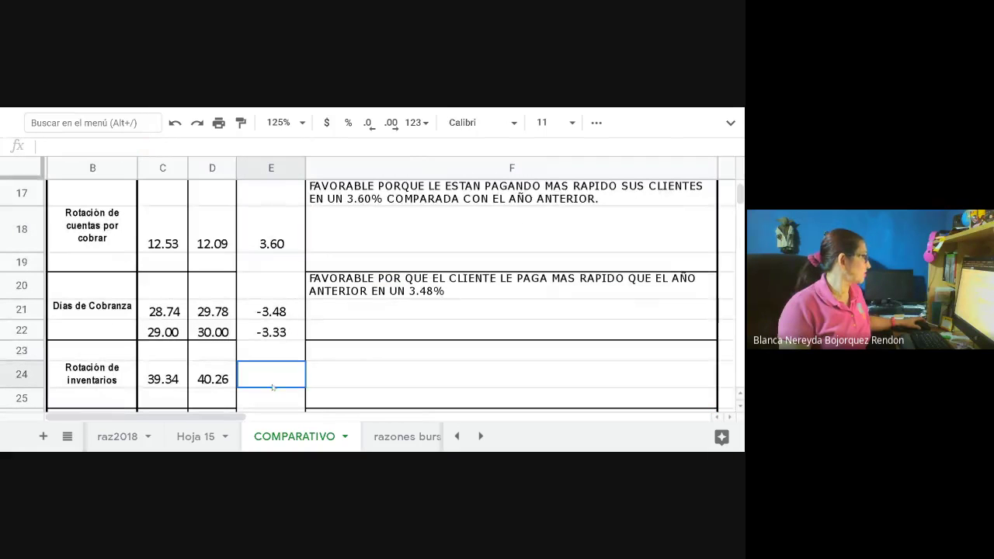
{"action": "left_click", "coordinate": [270, 335]}
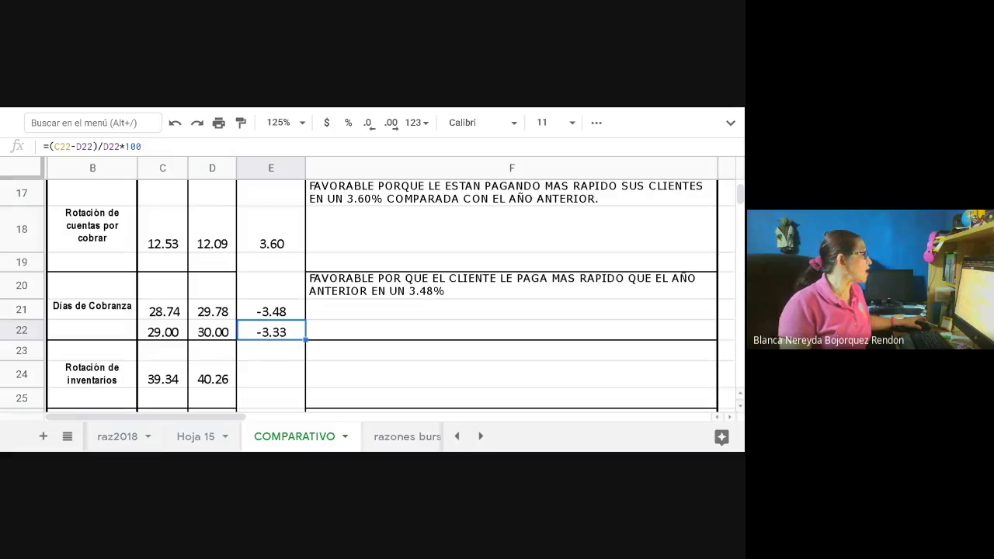
{"action": "left_click_drag", "start_coordinate": [306, 340], "coordinate": [272, 385]}
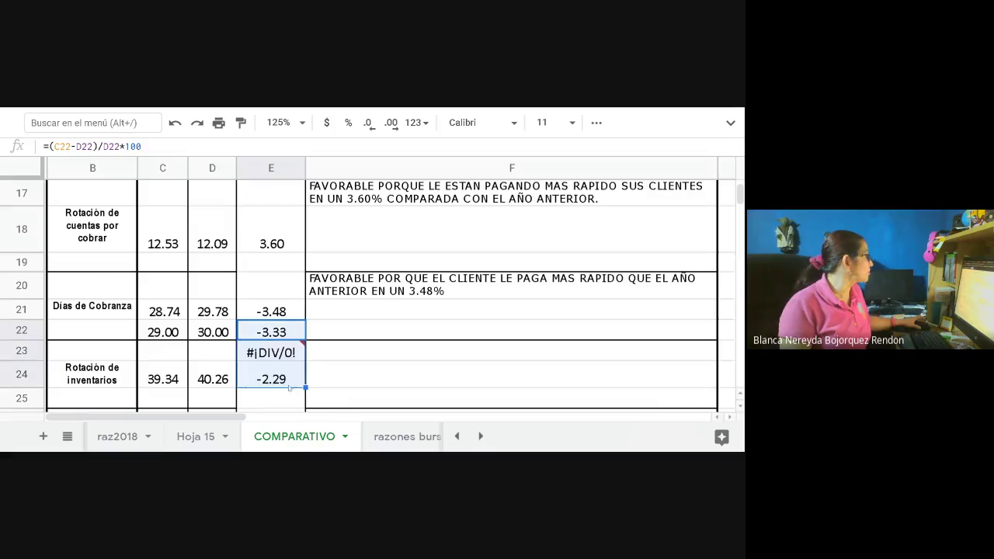
{"action": "left_click", "coordinate": [255, 354]}
{"action": "key", "text": "Delete"}
Interpret Rotación de inventarios in F23: "DESFAVORABLE PORQUE ESTA ROTA MAS LENTO SU INVENTARIO EN UN 2.29% COMPARADO CON EL AÑO ANTERIOR".
{"action": "left_click", "coordinate": [348, 381]}
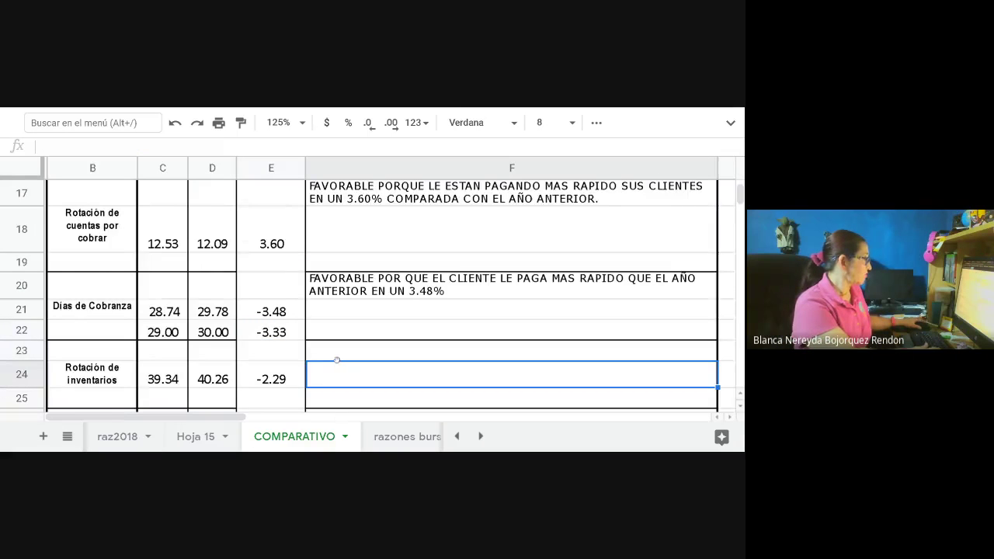
{"action": "scroll", "coordinate": [337, 360], "scroll_direction": "down", "scroll_amount": 3}
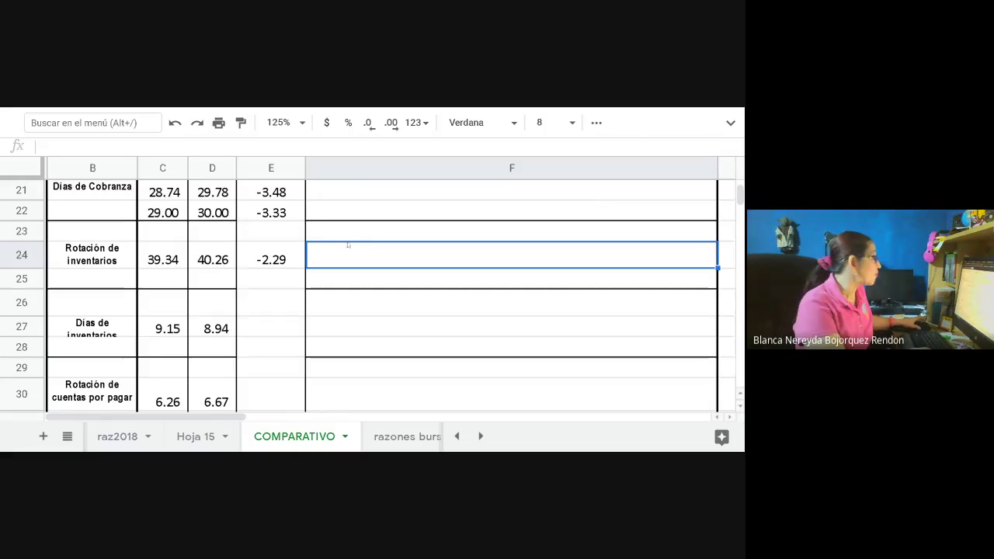
{"action": "left_click", "coordinate": [313, 238]}
{"action": "type", "text": "DESFAVO"}
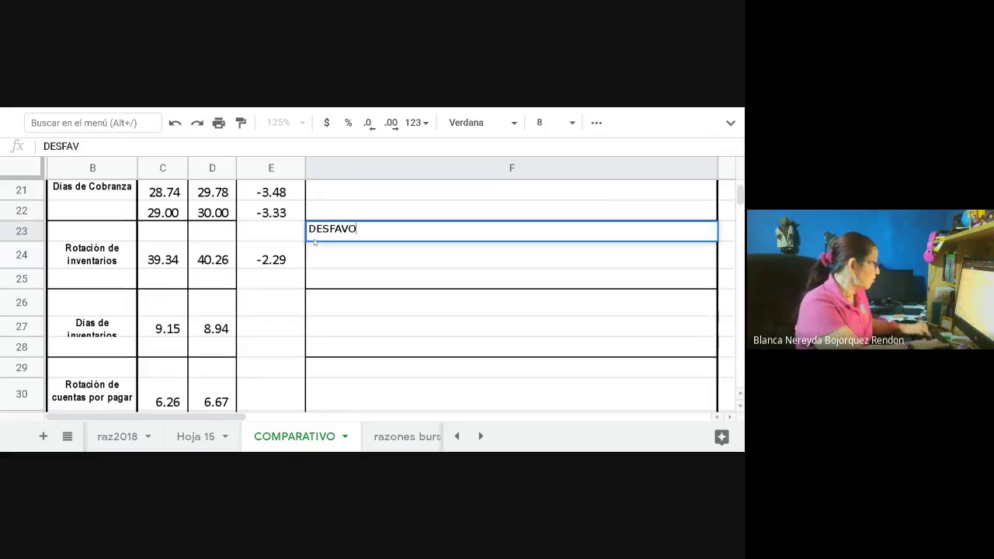
{"action": "type", "text": "RABLE PORQUE EST"}
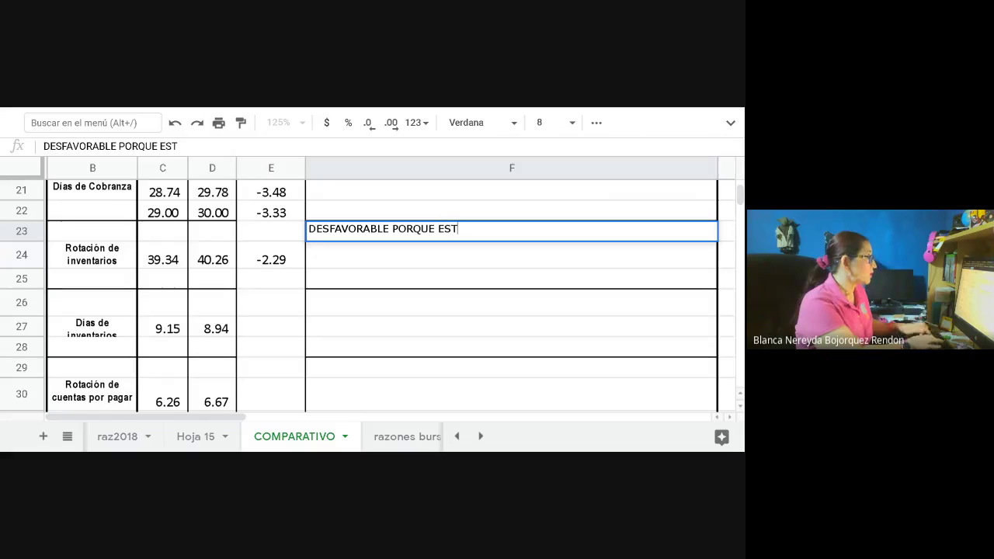
{"action": "type", "text": "A ROTA MAS LE"}
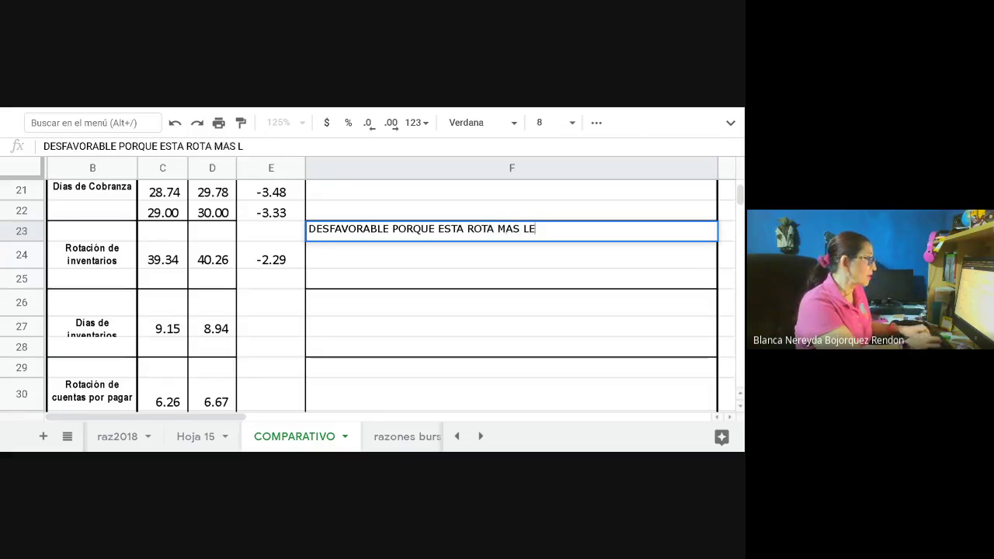
{"action": "type", "text": "NTO SU INTO SU N"}
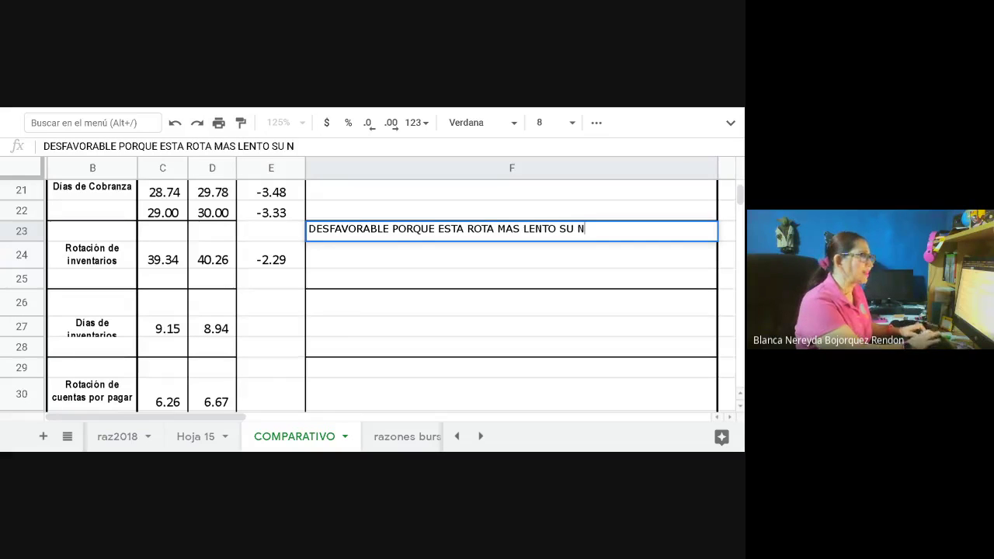
{"action": "key", "text": "BackSpace"}
{"action": "type", "text": "INVER"}
{"action": "key", "text": "BackSpace"}
{"action": "type", "text": "N"}
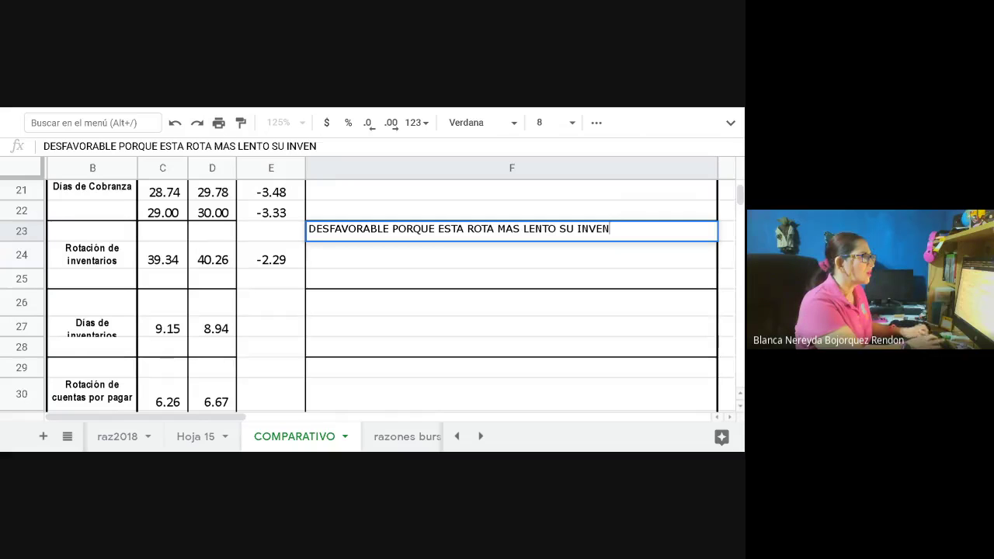
{"action": "type", "text": "AR"}
{"action": "key", "text": "BackSpace"}
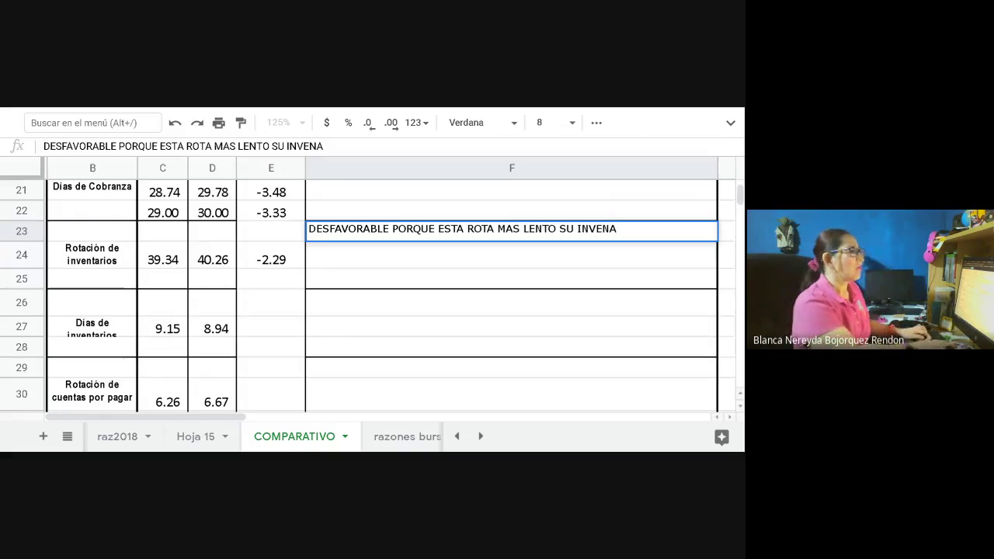
{"action": "key", "text": "BackSpace"}
{"action": "type", "text": "RA"}
{"action": "key", "text": "BackSpace"}
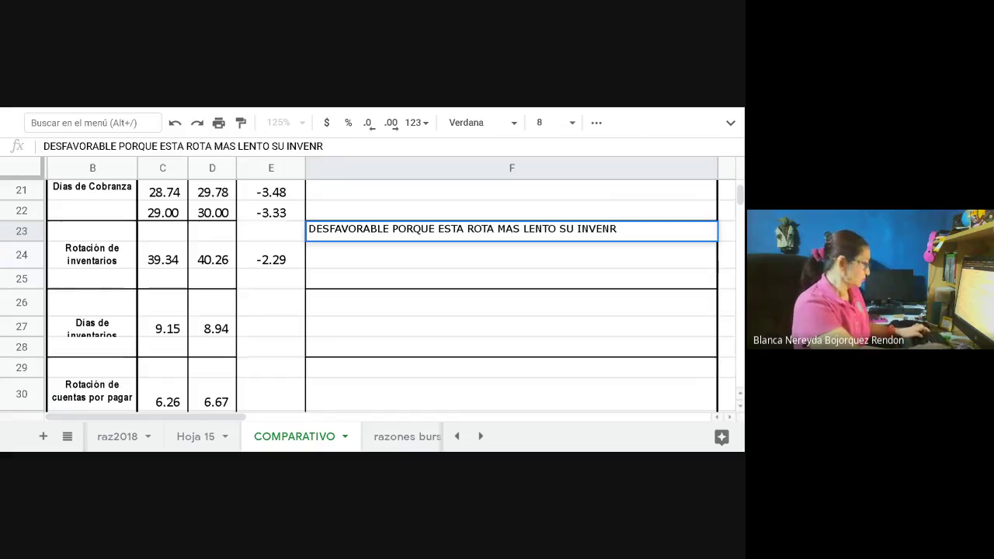
{"action": "type", "text": "TARIOS"}
{"action": "key", "text": "BackSpace"}
{"action": "key", "text": "BackSpace"}
{"action": "key", "text": "BackSpace"}
{"action": "key", "text": "BackSpace"}
{"action": "key", "text": "BackSpace"}
{"action": "key", "text": "BackSpace"}
{"action": "key", "text": "BackSpace"}
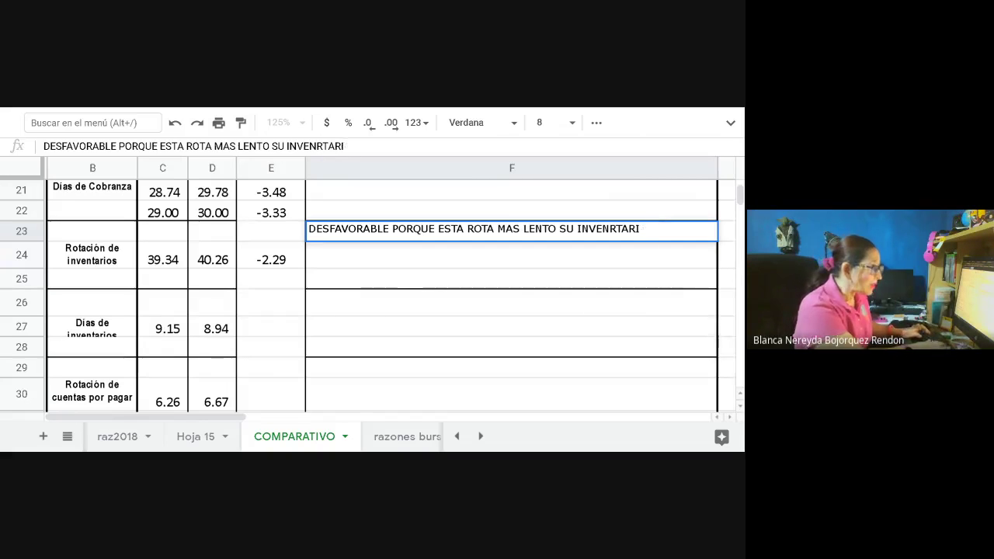
{"action": "type", "text": "TARIO"}
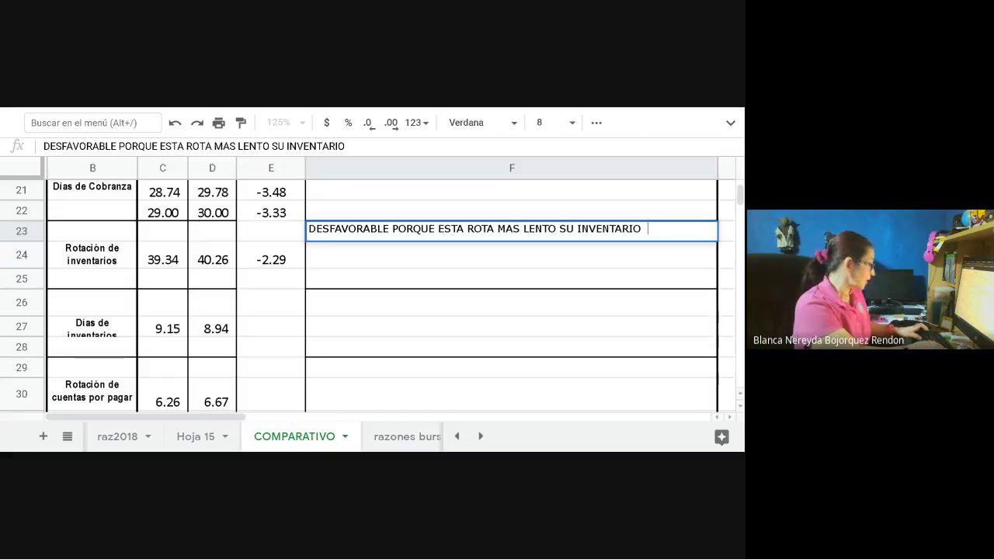
{"action": "type", "text": "  EN UN 2.29"}
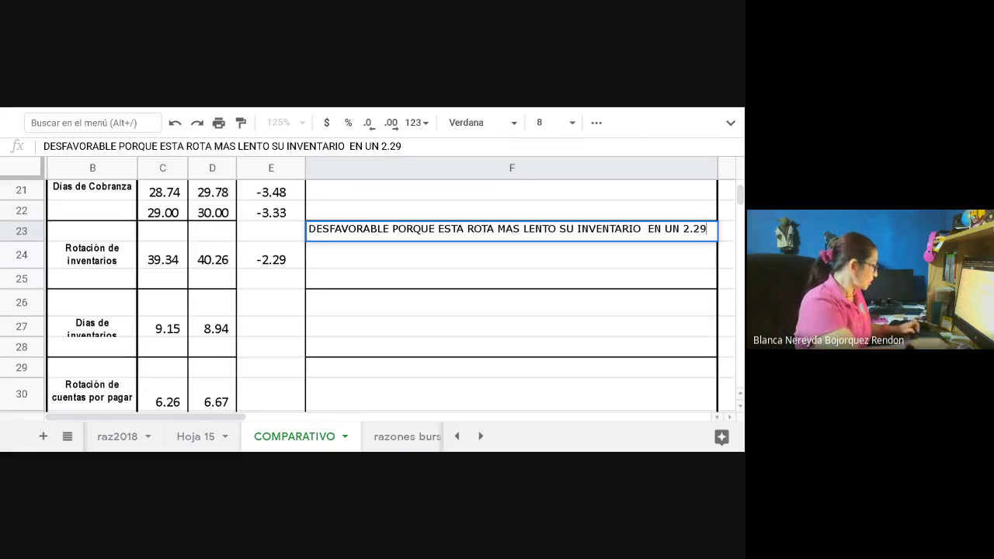
{"action": "type", "text": "%A"}
{"action": "key", "text": "BackSpace"}
{"action": "type", "text": "CO"}
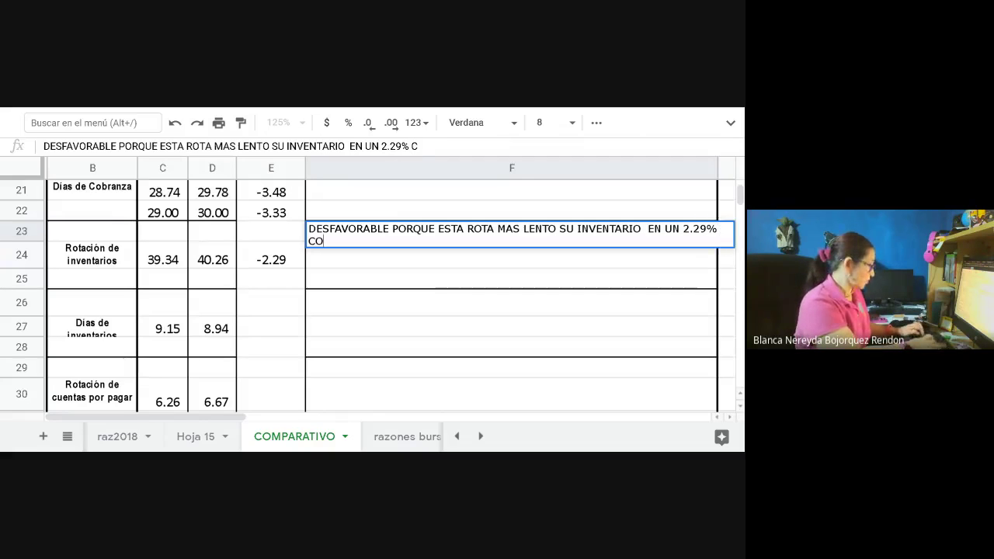
{"action": "type", "text": "MPARA"}
{"action": "key", "text": "BackSpace"}
{"action": "key", "text": "BackSpace"}
{"action": "type", "text": "ARAD"}
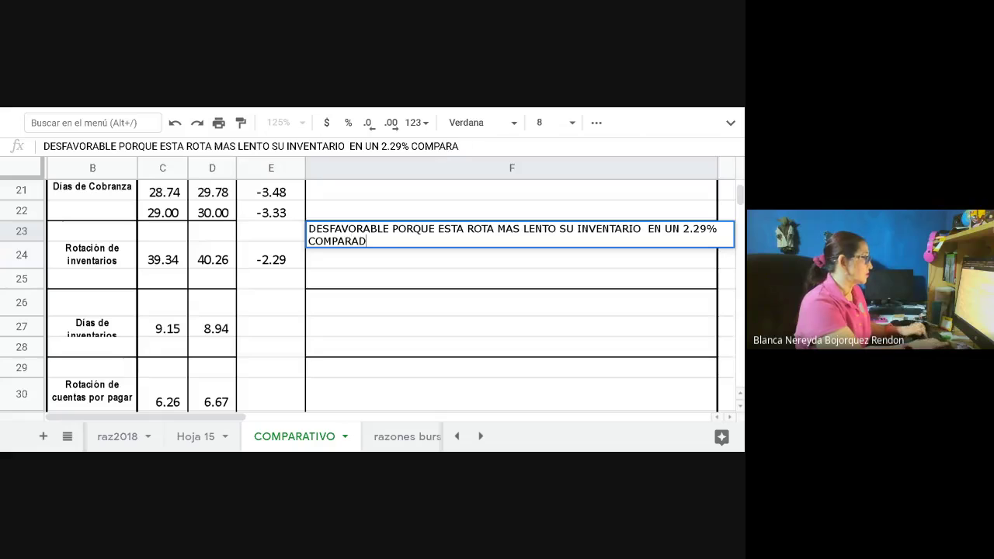
{"action": "type", "text": "O CON EL AÑO ANER"}
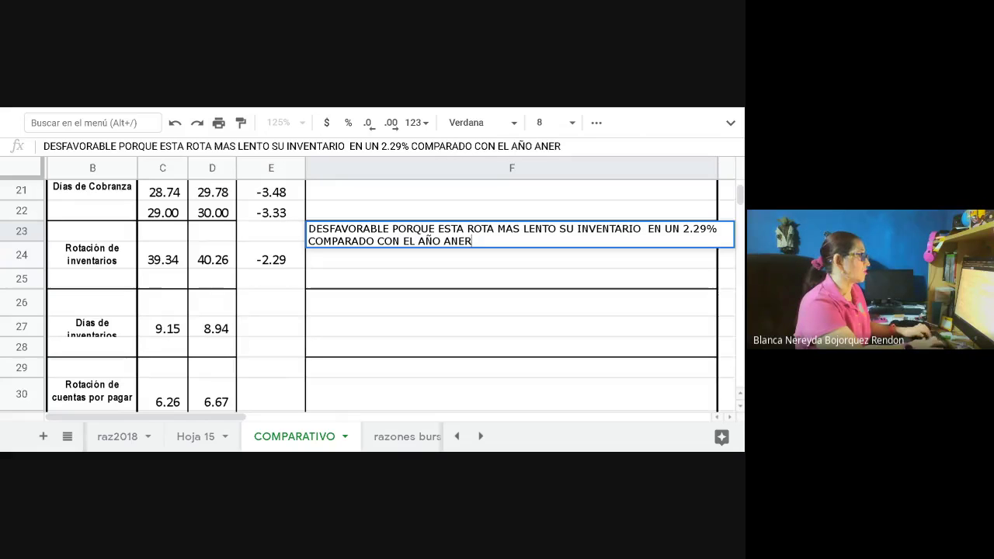
{"action": "key", "text": "BackSpace"}
{"action": "key", "text": "BackSpace"}
{"action": "type", "text": "TERIOR"}
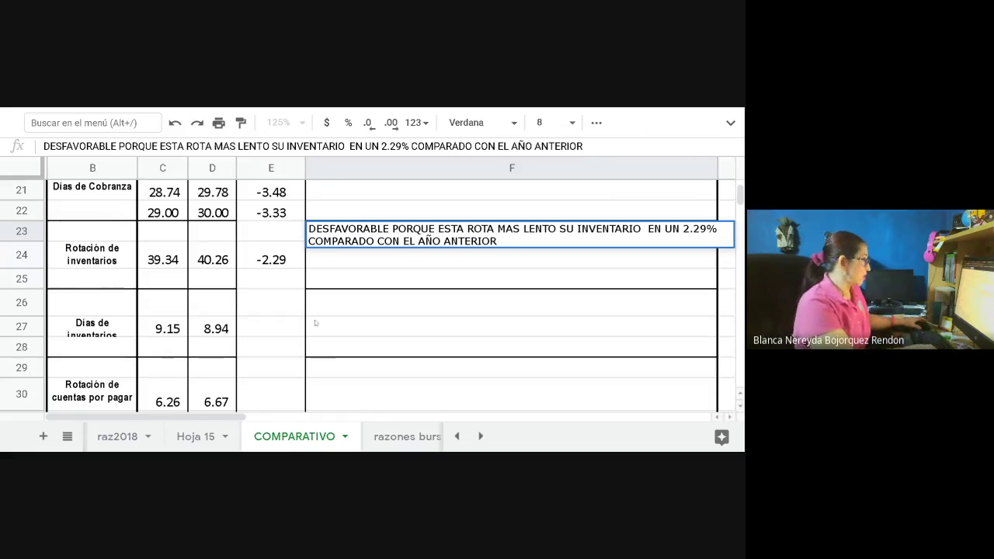
{"action": "left_click", "coordinate": [285, 264]}
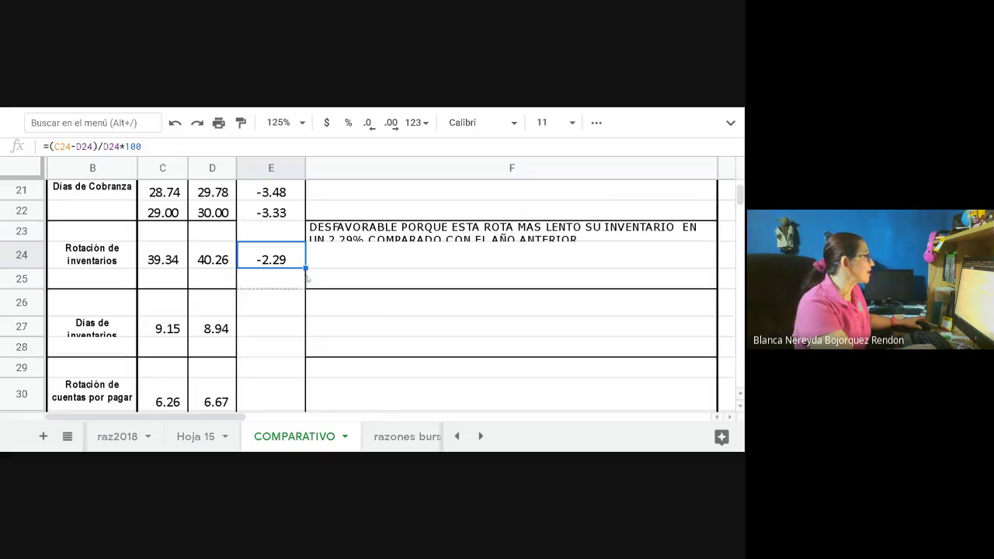
Fill the trend formula from E24 down to E27 for Días de inventarios and clear the unneeded copies in E25 and E26.
{"action": "left_click_drag", "start_coordinate": [307, 269], "coordinate": [303, 335]}
{"action": "left_click", "coordinate": [264, 281]}
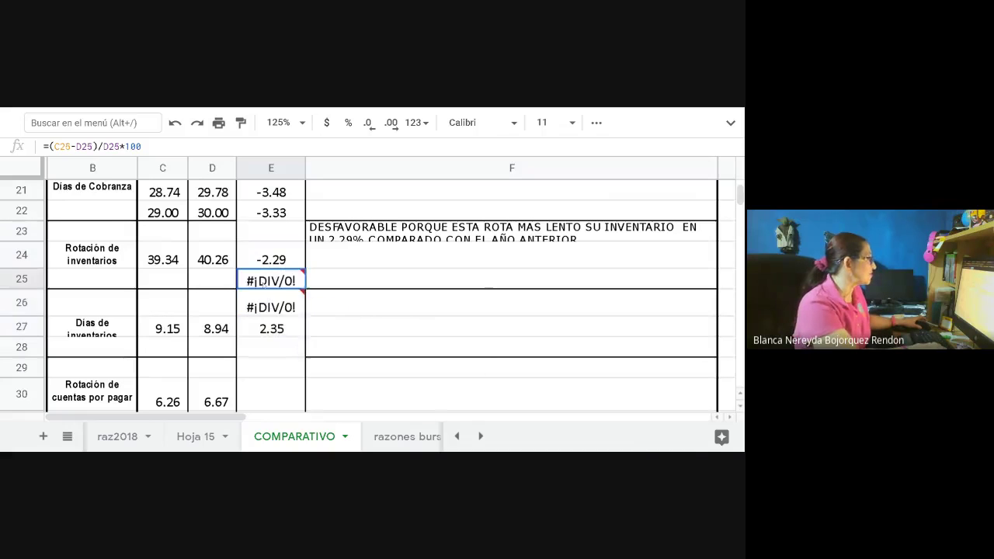
{"action": "key", "text": "shift+Down"}
{"action": "key", "text": "Delete"}
{"action": "left_click", "coordinate": [505, 321]}
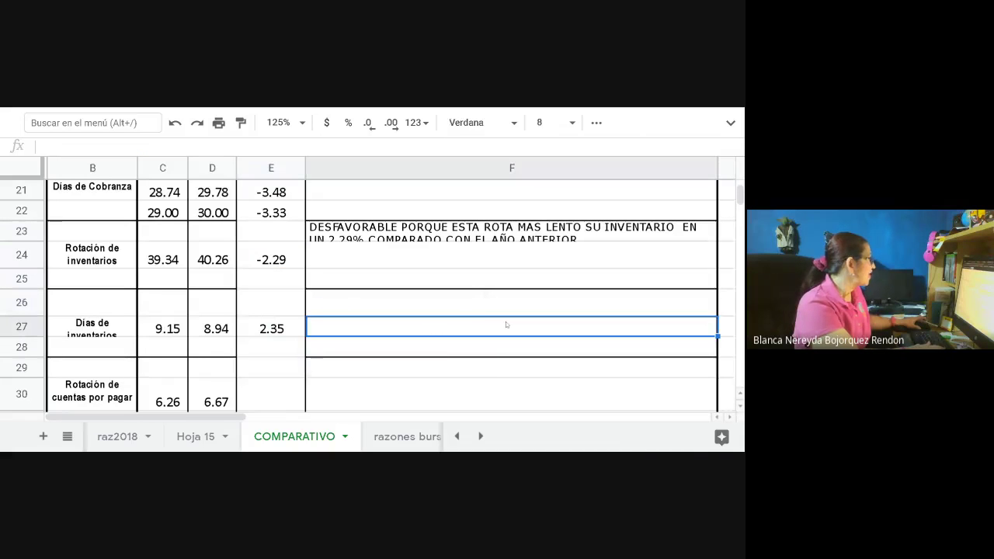
Increase the heights of rows 27 and 23 so the Días de inventarios label and the interpretation in F23 fit completely.
{"action": "left_click_drag", "start_coordinate": [11, 337], "coordinate": [11, 351]}
{"action": "left_click", "coordinate": [329, 370]}
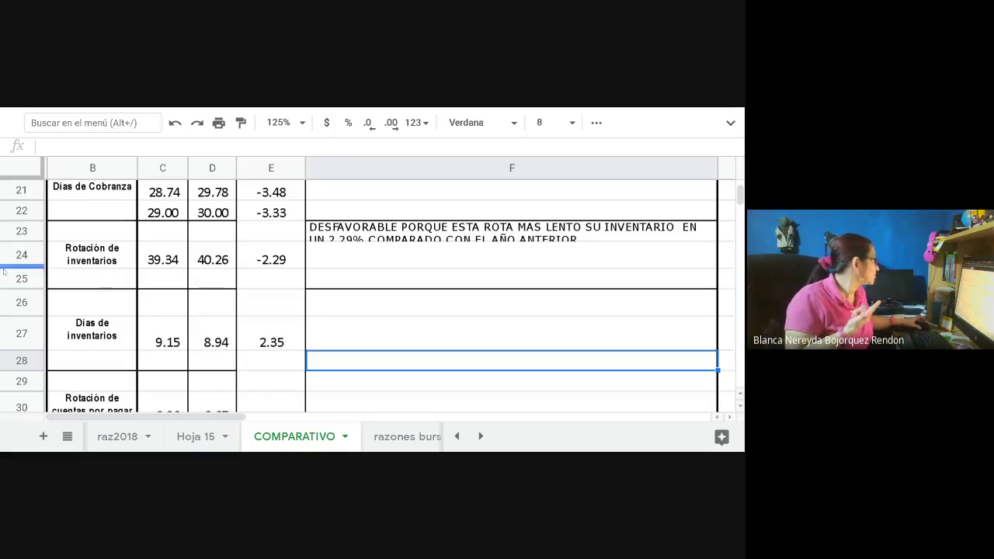
{"action": "left_click_drag", "start_coordinate": [22, 241], "coordinate": [22, 250]}
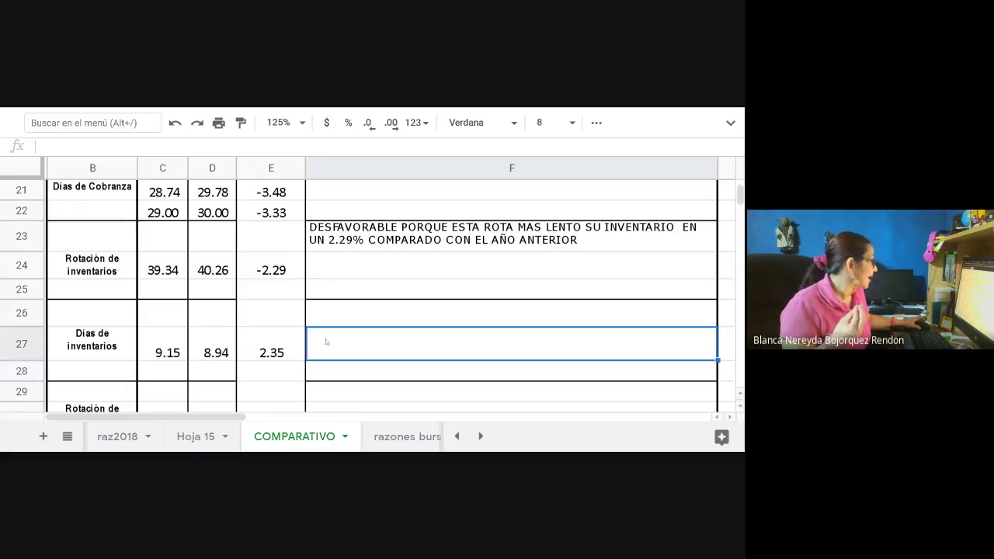
{"action": "left_click", "coordinate": [199, 375]}
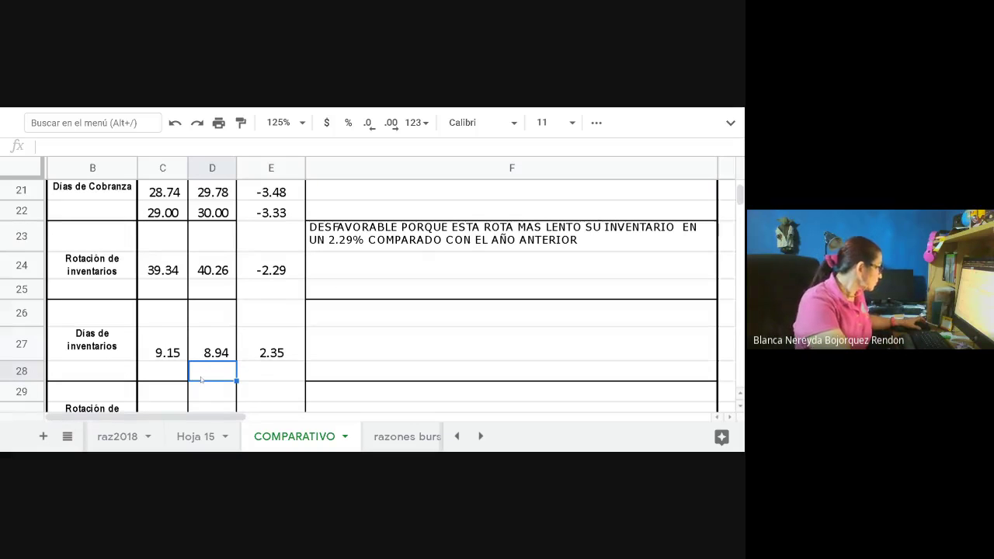
{"action": "type", "text": "9"}
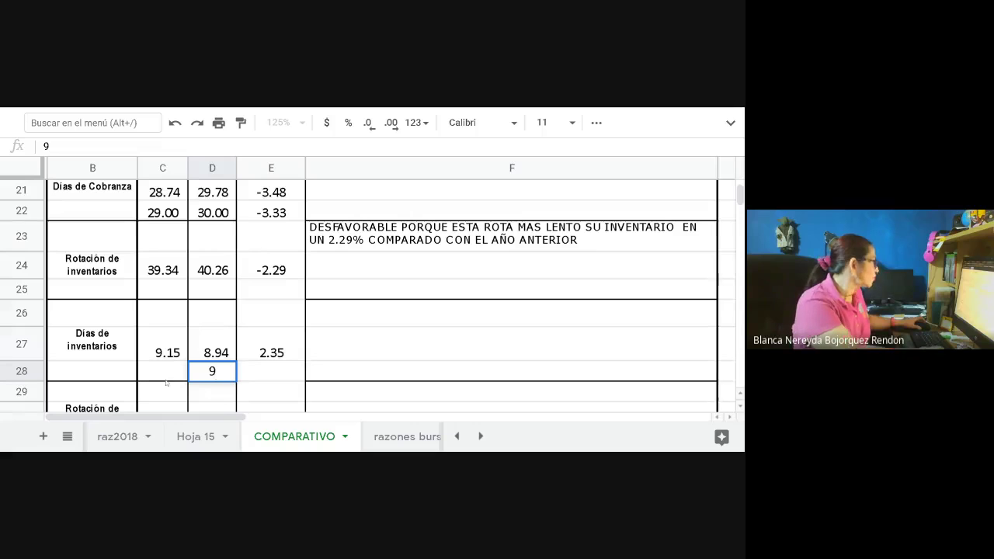
{"action": "key", "text": "BackSpace"}
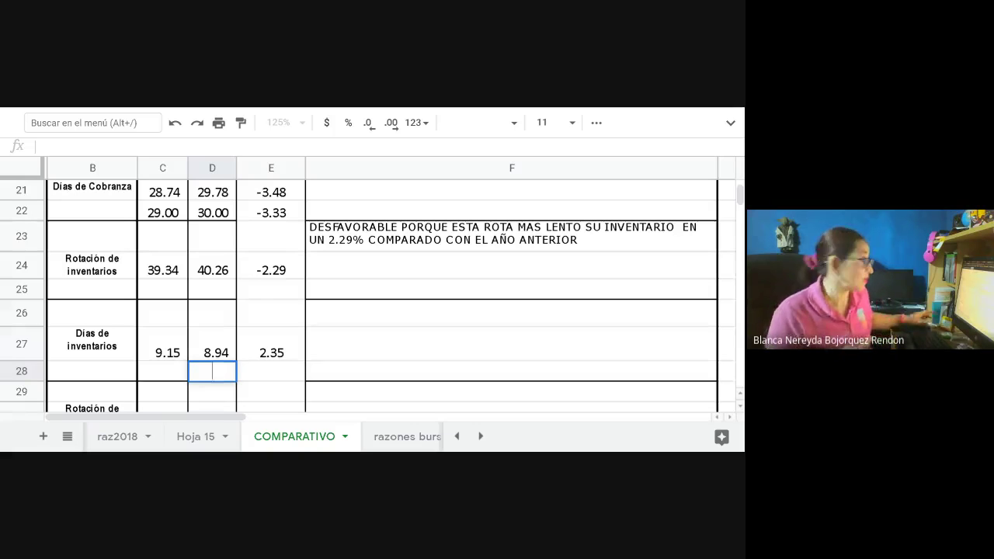
{"action": "key", "text": "Left"}
Interpret Días de inventarios in F26: "DESFAVORABLE PORQUE ESTA TARDANDO MAS DIAS EN ROTAR SU INVENTARIO EN UN 2.35% COMPARADO CON EL AÑO ANTERIOR.".
{"action": "left_click", "coordinate": [311, 317]}
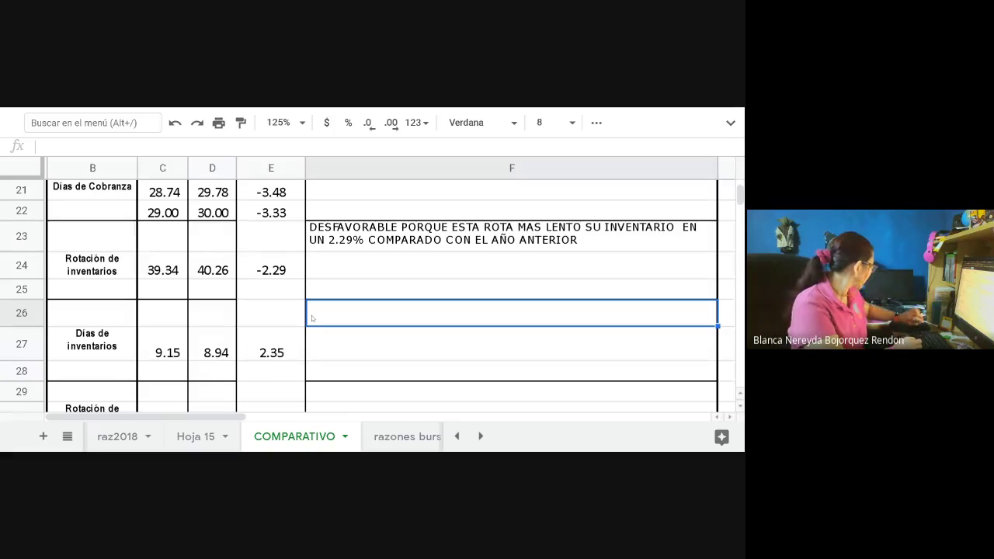
{"action": "type", "text": "DESFAVR"}
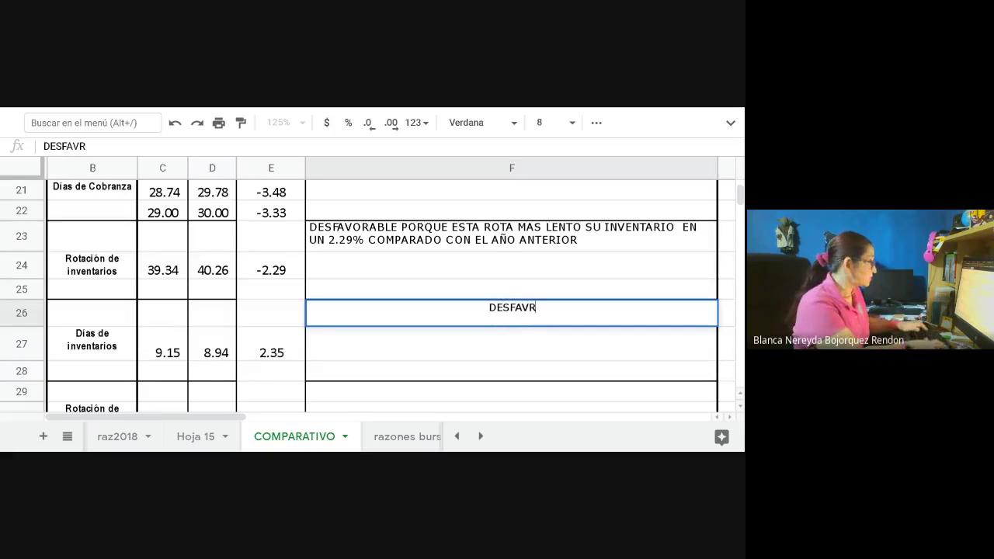
{"action": "key", "text": "BackSpace"}
{"action": "key", "text": "BackSpace"}
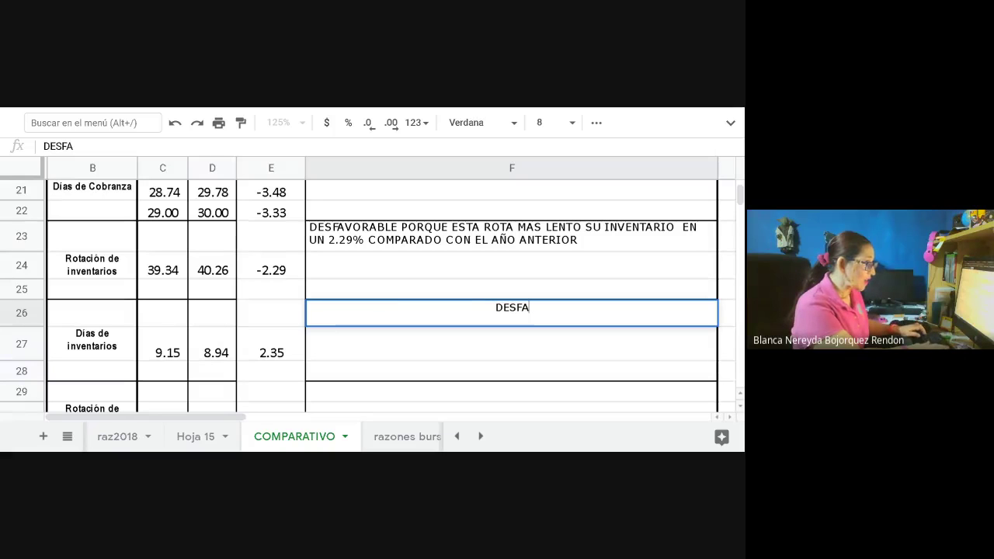
{"action": "type", "text": "VORABLE "}
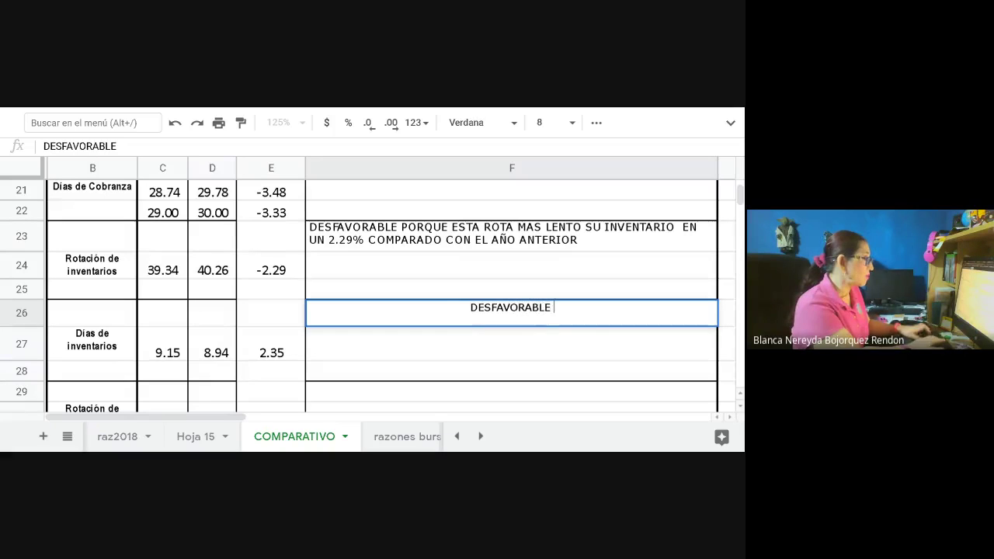
{"action": "type", "text": "PORQUE ESTA ARD"}
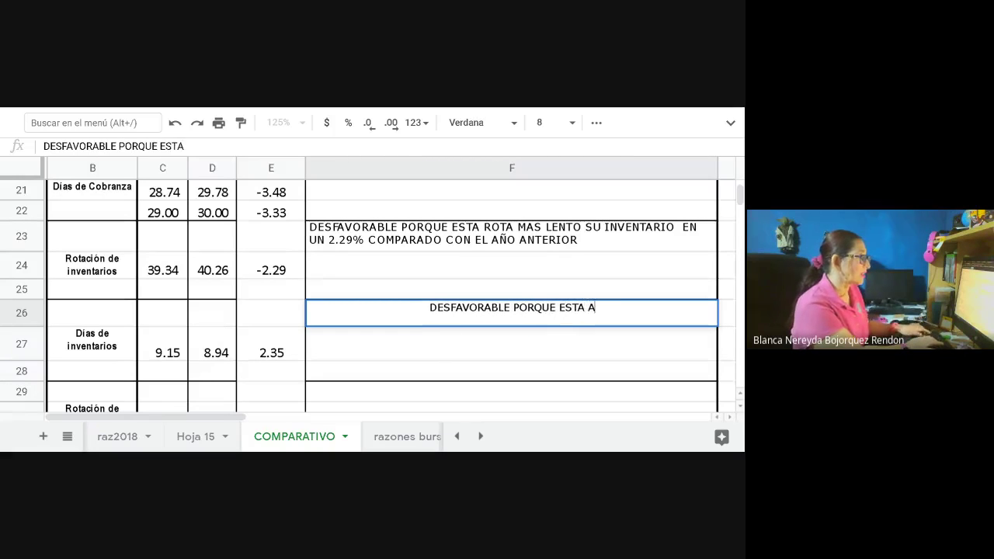
{"action": "key", "text": "BackSpace"}
{"action": "key", "text": "BackSpace"}
{"action": "key", "text": "BackSpace"}
{"action": "type", "text": "TARDAN"}
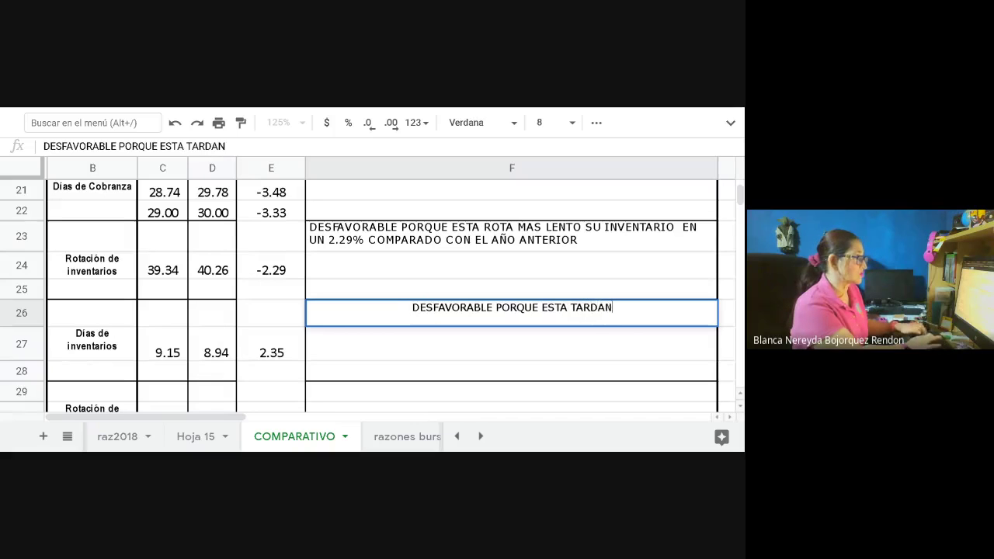
{"action": "type", "text": "DO MAS TIEMP"}
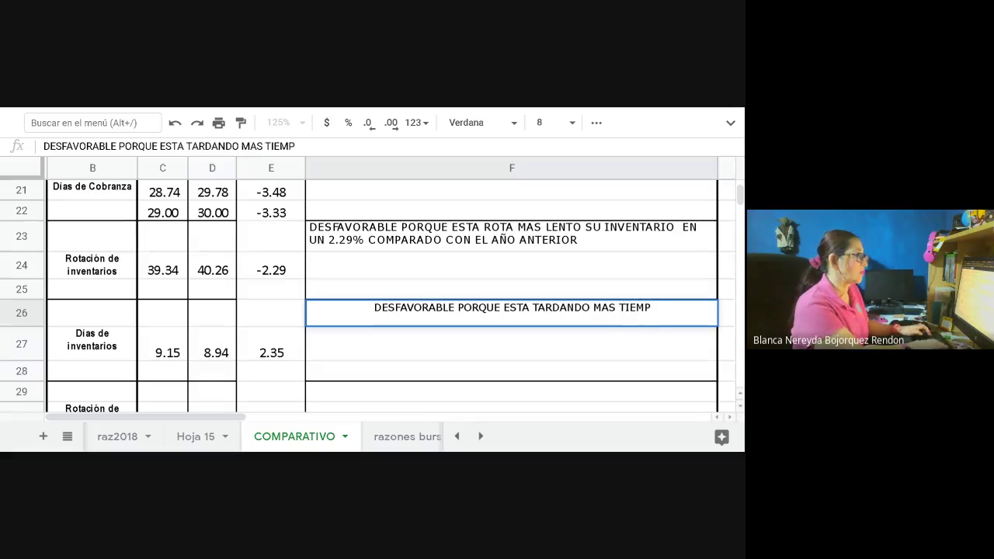
{"action": "key", "text": "BackSpace"}
{"action": "key", "text": "BackSpace"}
{"action": "key", "text": "BackSpace"}
{"action": "key", "text": "BackSpace"}
{"action": "key", "text": "BackSpace"}
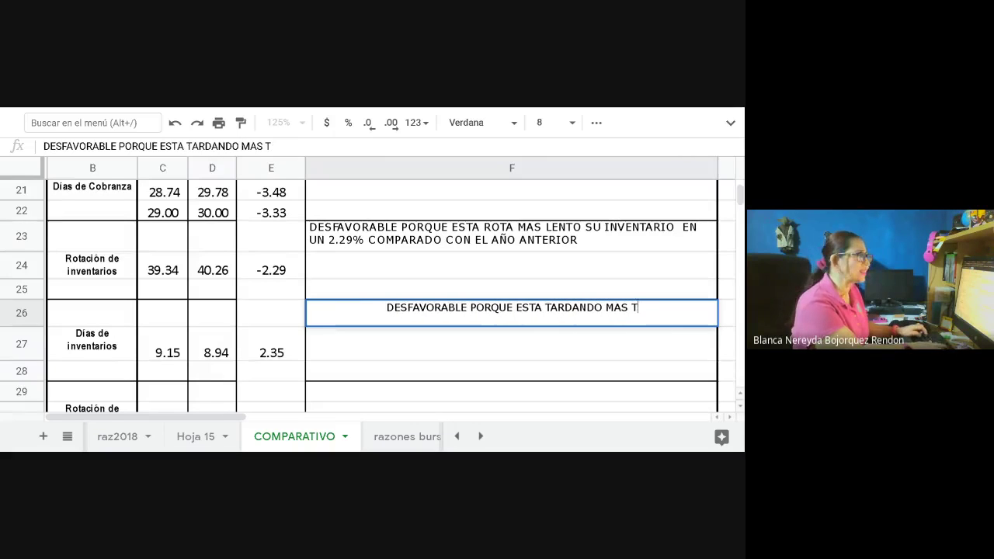
{"action": "type", "text": "DIAS EN VEN"}
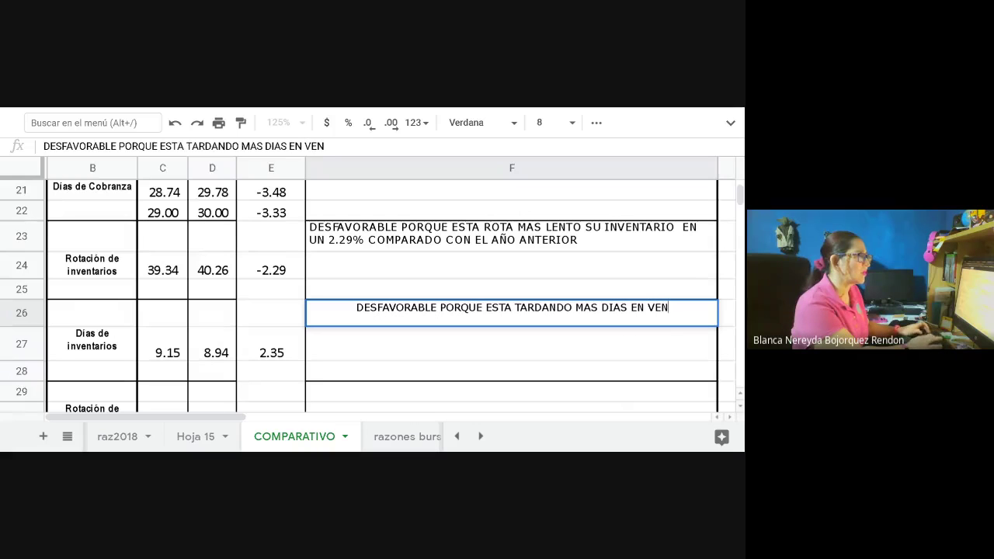
{"action": "key", "text": "BackSpace"}
{"action": "key", "text": "BackSpace"}
{"action": "key", "text": "BackSpace"}
{"action": "type", "text": "ROTAR "}
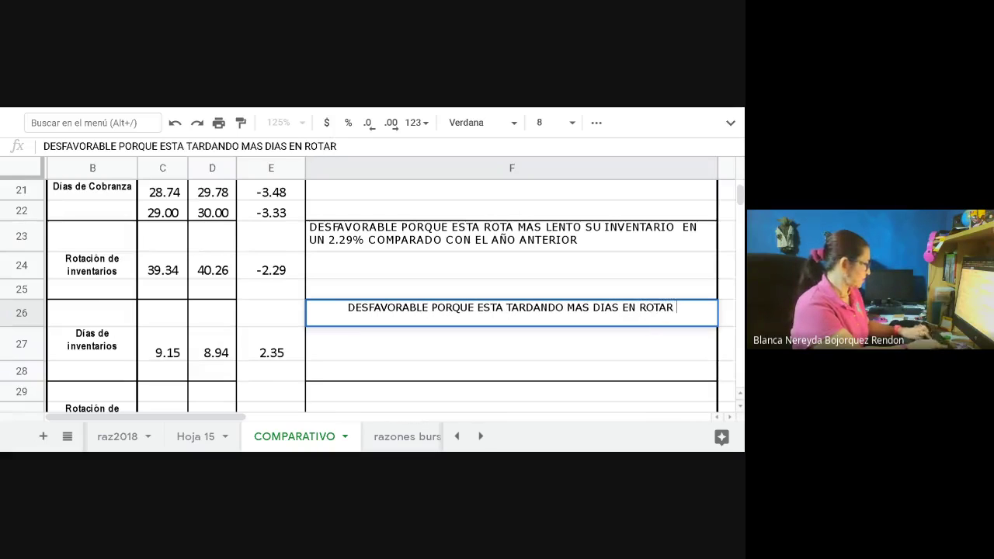
{"action": "type", "text": "SU I"}
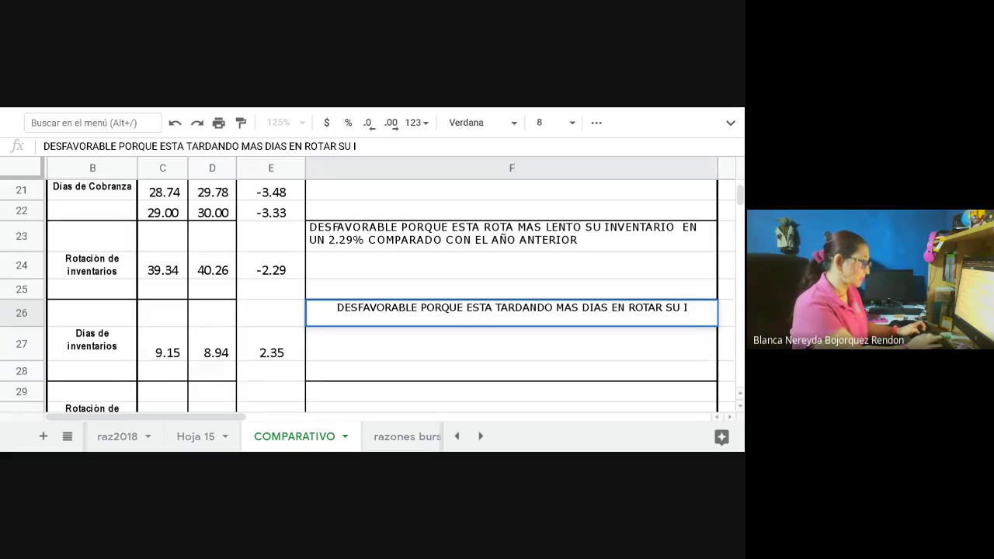
{"action": "type", "text": "NVENTARIO"}
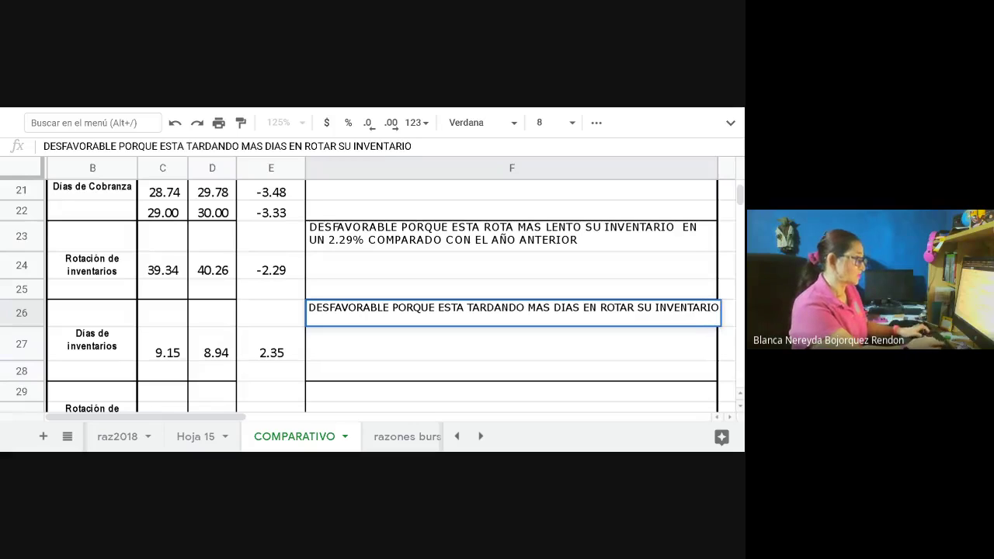
{"action": "type", "text": " EN UN 2"}
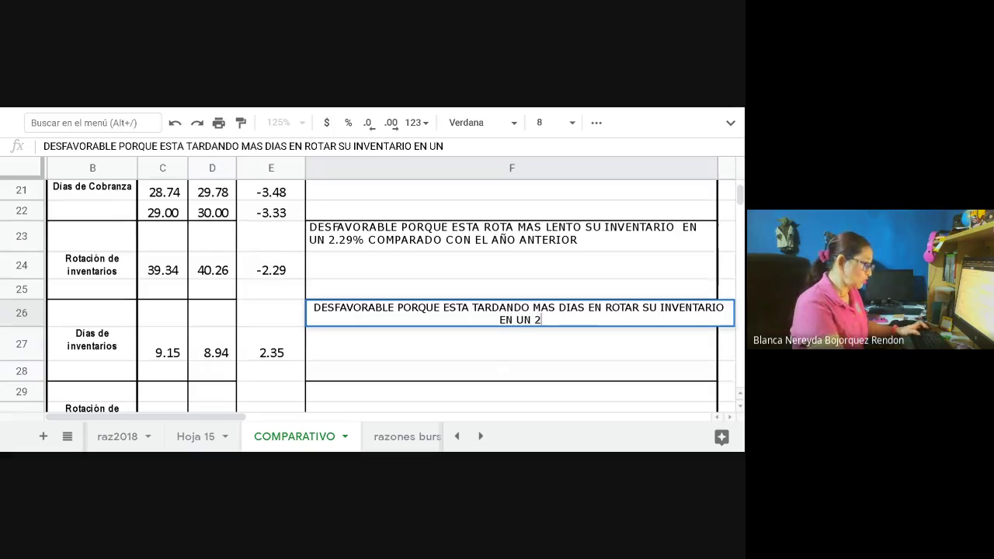
{"action": "type", "text": ".35% COP"}
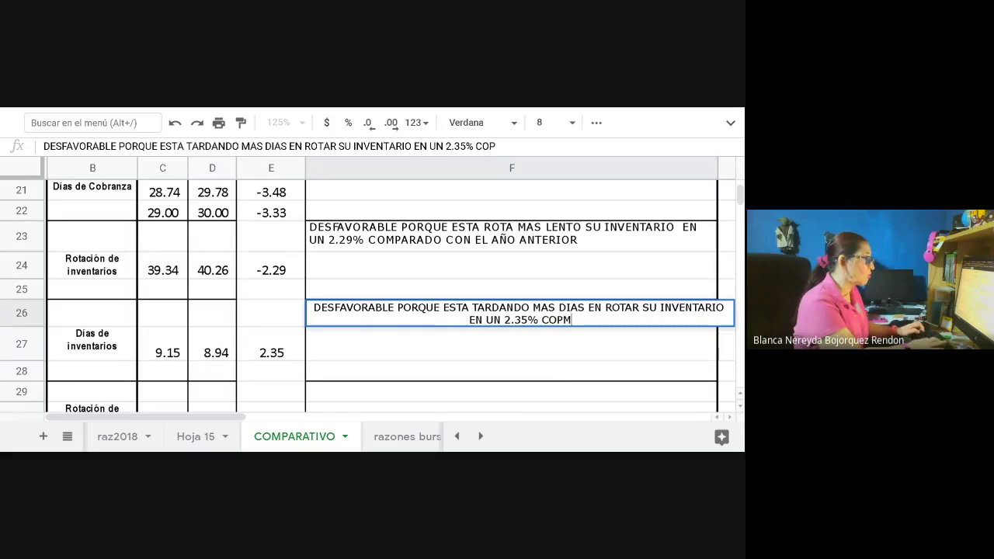
{"action": "key", "text": "BackSpace"}
{"action": "type", "text": "MPARADO"}
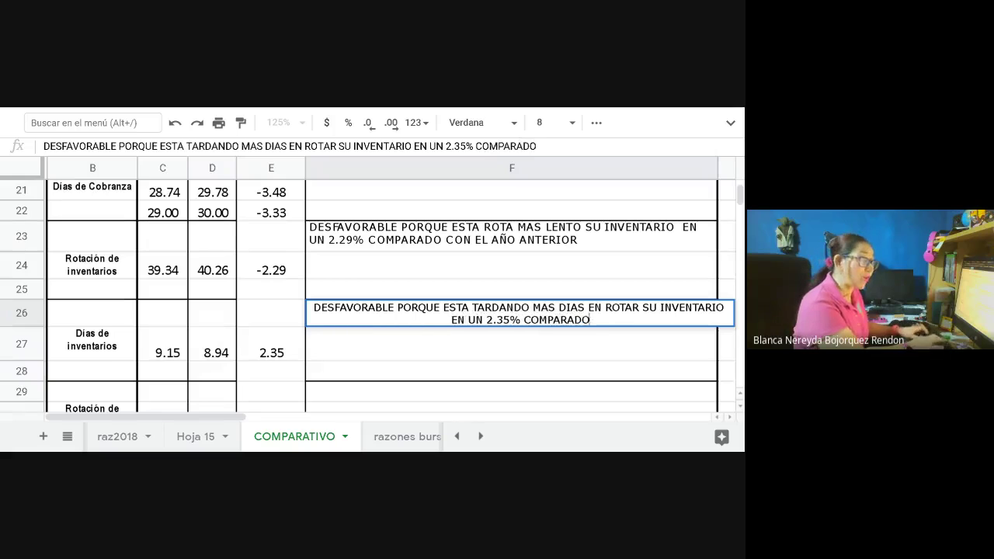
{"action": "type", "text": " CON EL AÑO ANERIO"}
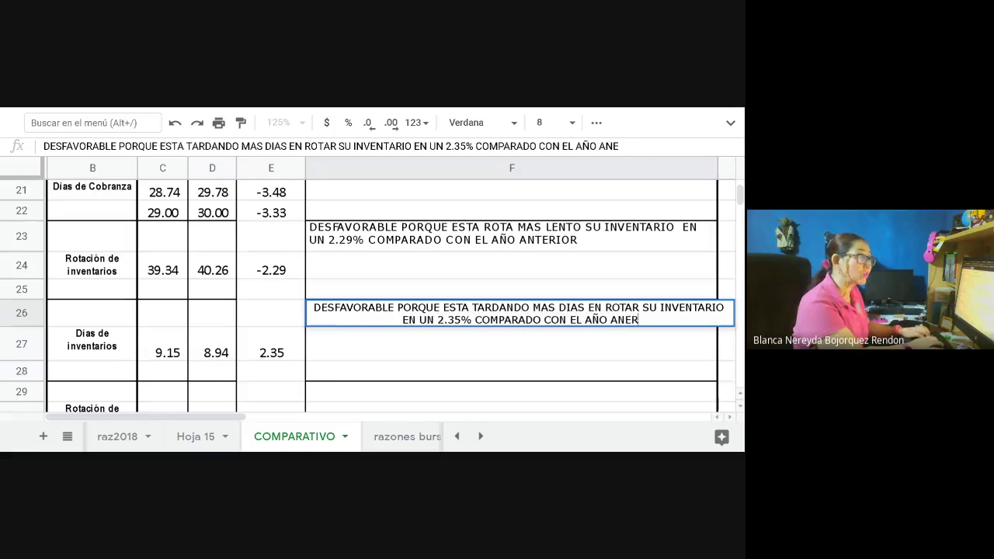
{"action": "key", "text": "BackSpace"}
{"action": "key", "text": "BackSpace"}
{"action": "key", "text": "BackSpace"}
{"action": "key", "text": "BackSpace"}
{"action": "type", "text": "TERIOR"}
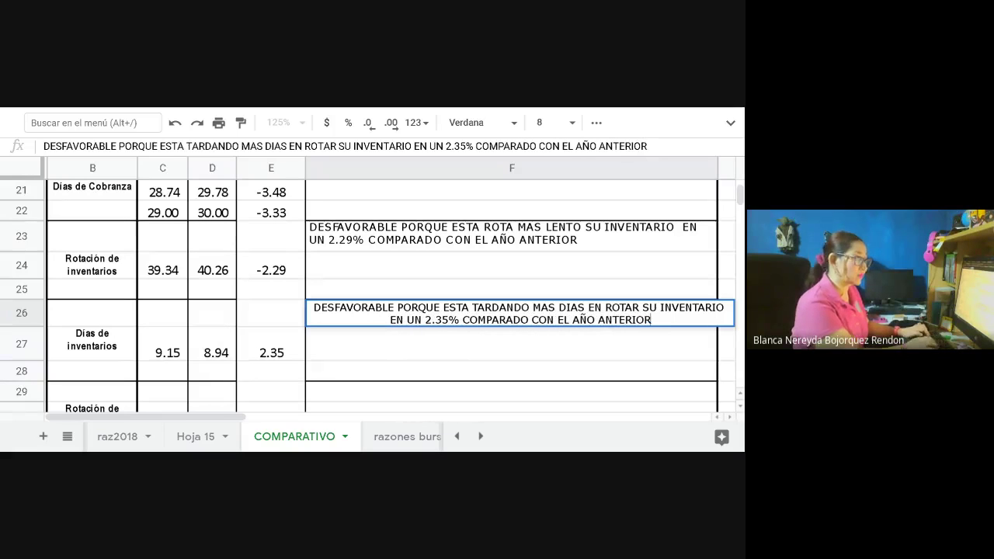
{"action": "type", "text": "."}
{"action": "key", "text": "Return"}
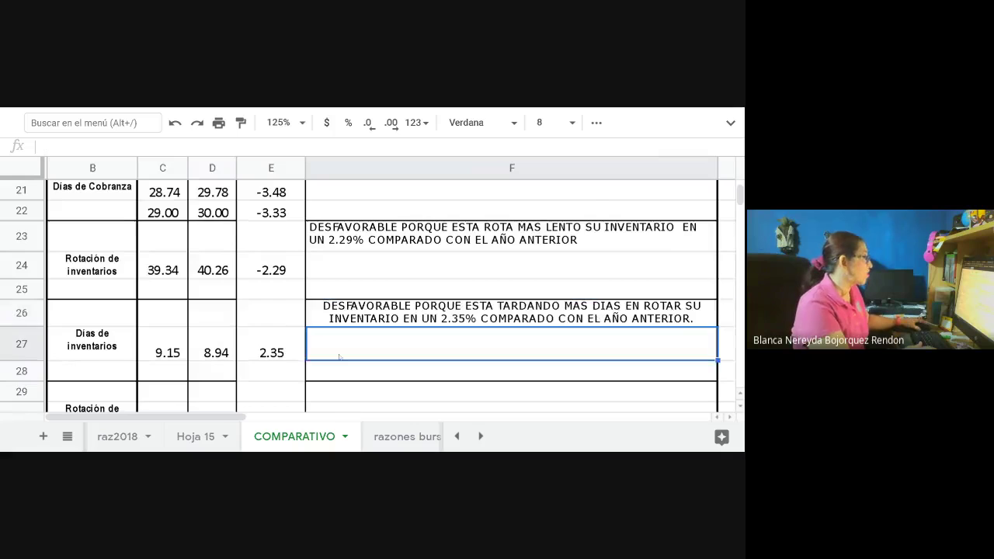
Fill the trend formula from E27 down to E33, keeping it in E30 and E33 and clearing E28, E29, E31 and E32.
{"action": "scroll", "coordinate": [340, 357], "scroll_direction": "down", "scroll_amount": 2}
{"action": "left_click", "coordinate": [274, 293]}
{"action": "left_click", "coordinate": [272, 256]}
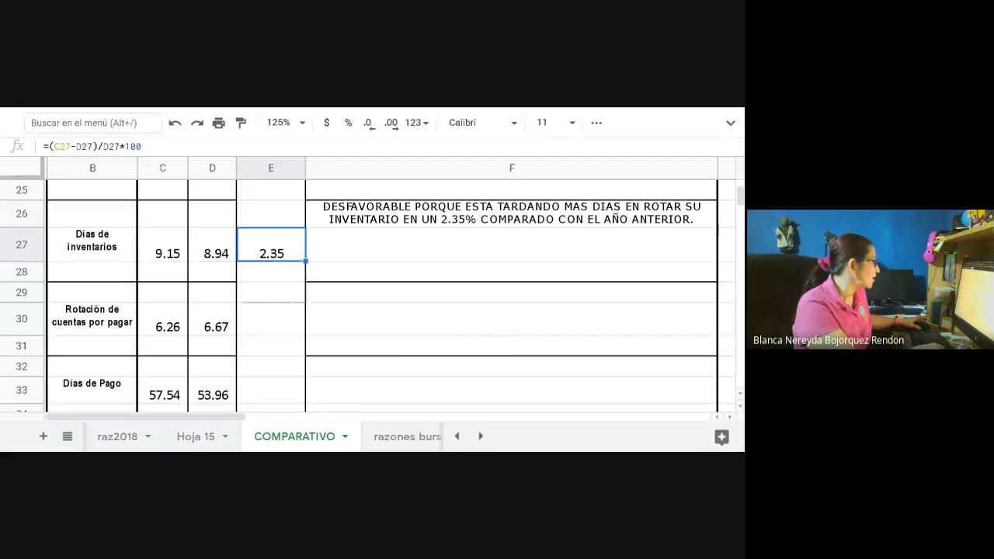
{"action": "left_click_drag", "start_coordinate": [271, 245], "coordinate": [292, 395]}
{"action": "key", "text": "ctrl+d"}
{"action": "left_click", "coordinate": [271, 271]}
{"action": "key", "text": "Delete"}
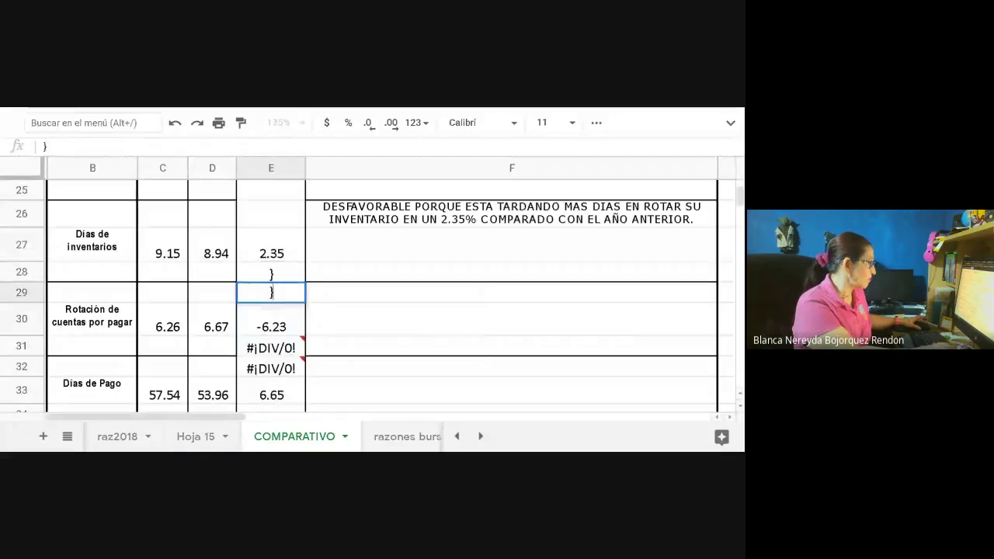
{"action": "left_click", "coordinate": [255, 303]}
{"action": "key", "text": "Delete"}
{"action": "left_click", "coordinate": [271, 347]}
{"action": "key", "text": "Delete"}
{"action": "left_click", "coordinate": [271, 367]}
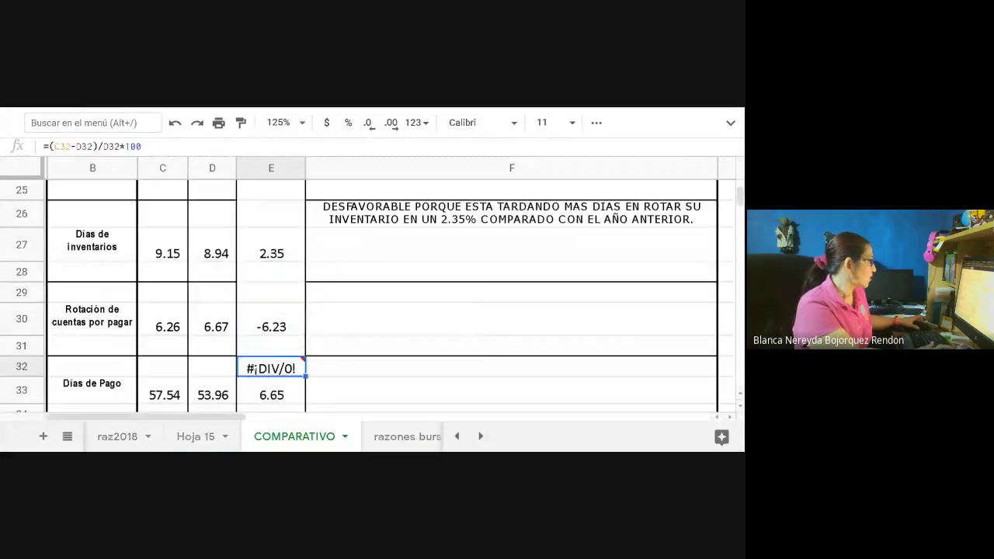
{"action": "key", "text": "Delete"}
{"action": "left_click", "coordinate": [334, 386]}
{"action": "left_click", "coordinate": [332, 326]}
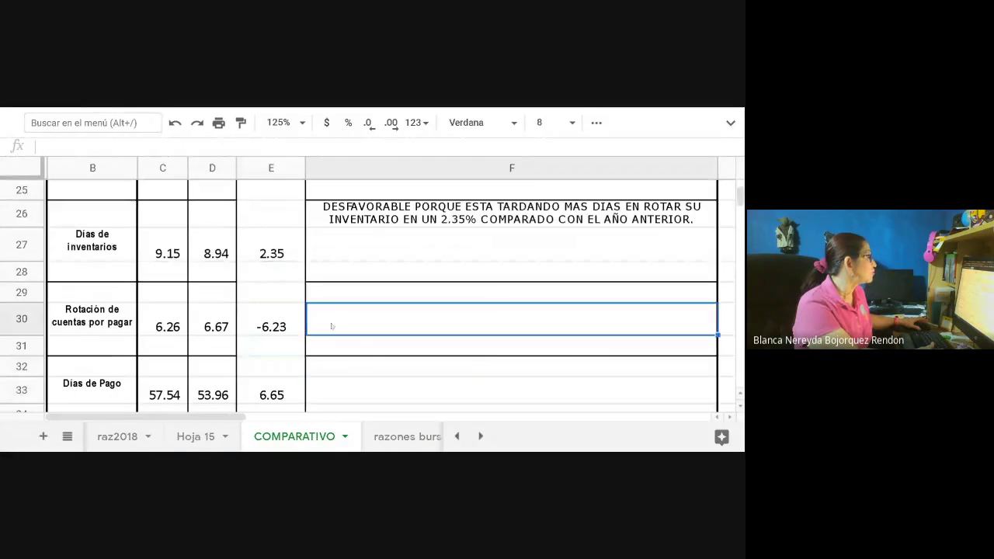
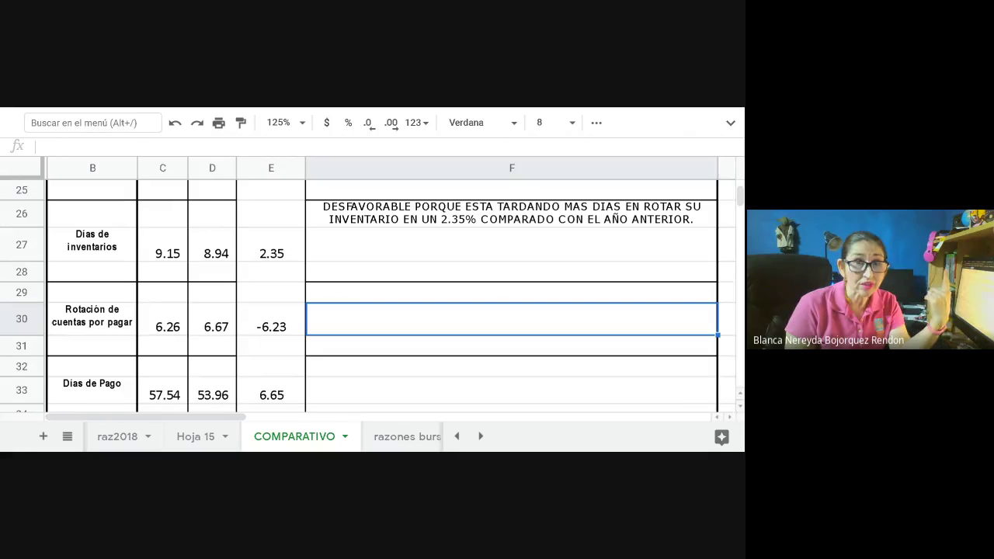
Interpret Rotación de cuentas por pagar in F29: "DESFAVORABLE PORQUE TARDA MAS TIEMPO EN PAGAR AL PROVEEDOR EN UN 6.23% COMPARADA CON EL AÑO ANTERIOR.".
{"action": "left_click", "coordinate": [324, 290]}
{"action": "type", "text": "DEF"}
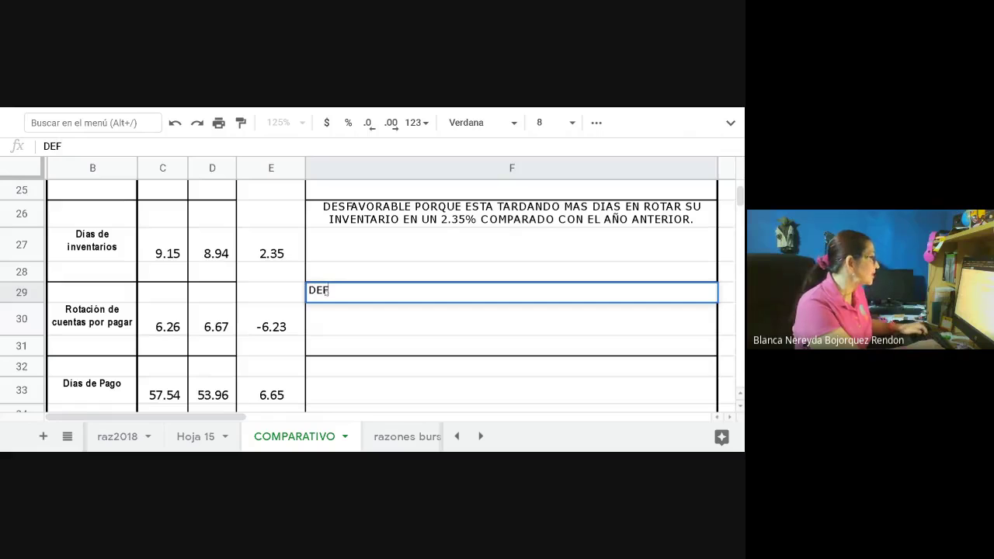
{"action": "key", "text": "BackSpace"}
{"action": "type", "text": "SFAVORAB"}
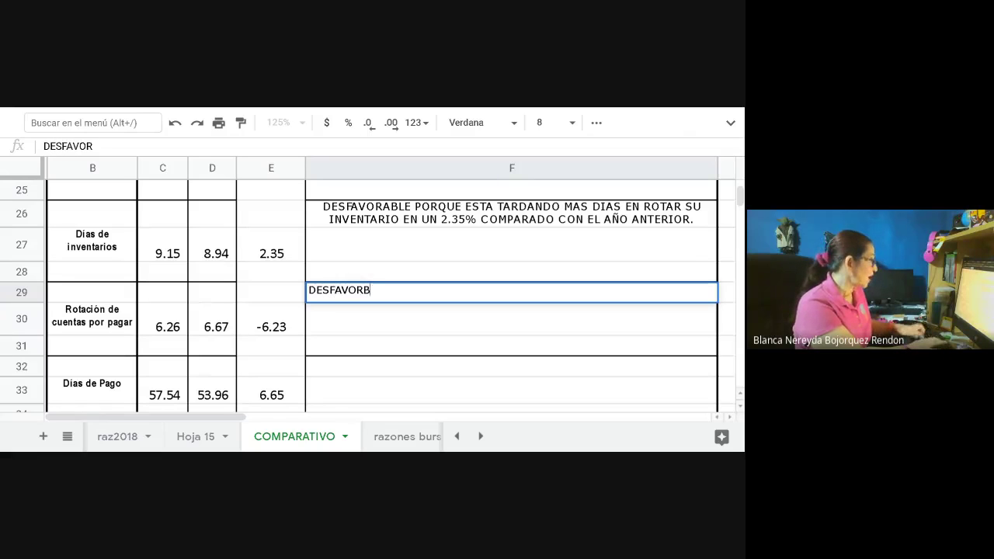
{"action": "type", "text": "LE"}
{"action": "key", "text": "BackSpace"}
{"action": "key", "text": "BackSpace"}
{"action": "key", "text": "BackSpace"}
{"action": "type", "text": "ABLE POR"}
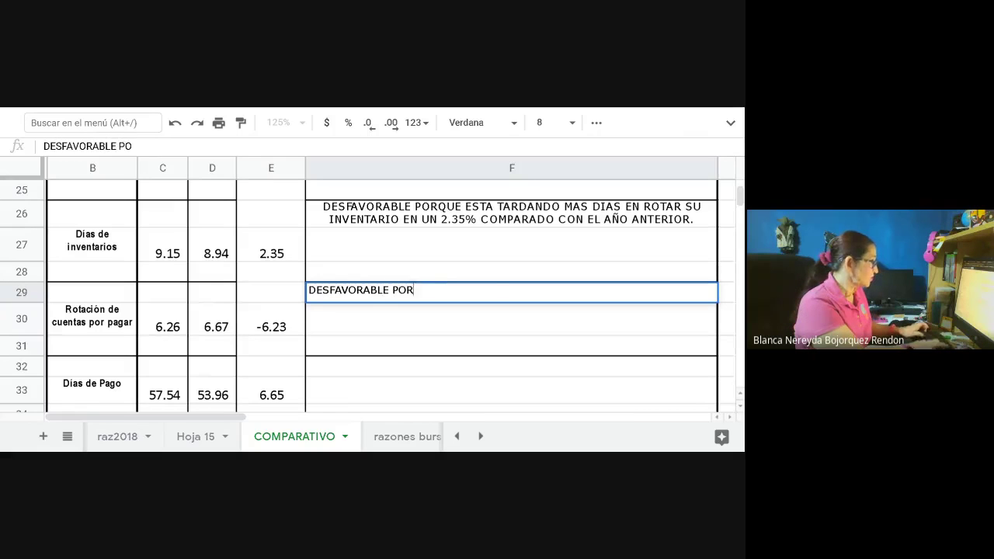
{"action": "type", "text": "QUE ESTA TAR"}
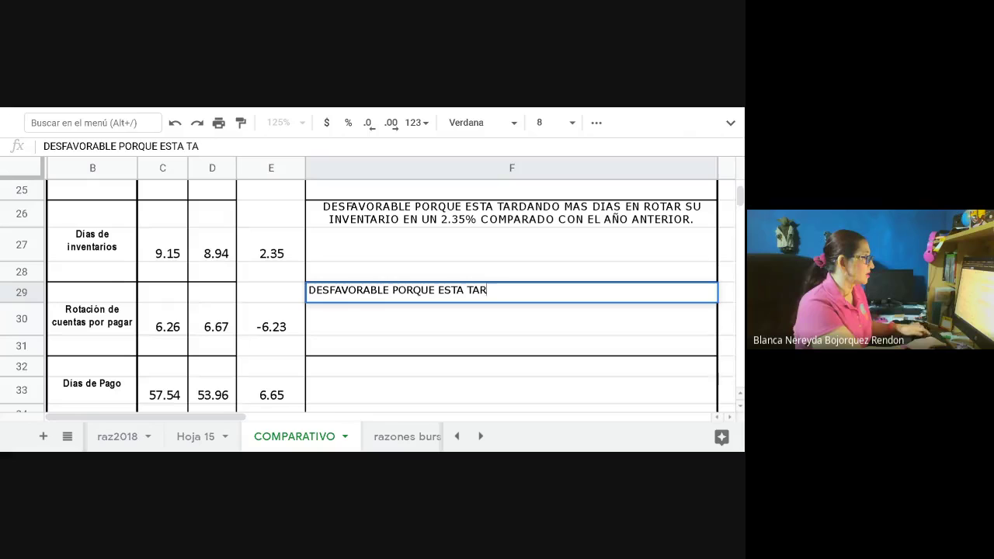
{"action": "type", "text": "DANDA"}
{"action": "key", "text": "BackSpace"}
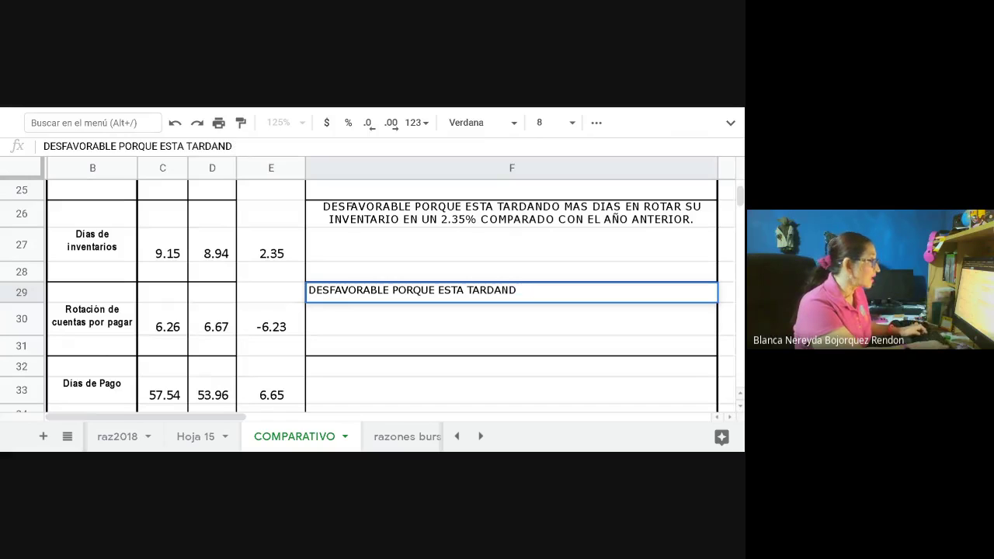
{"action": "type", "text": "O MAS TIE"}
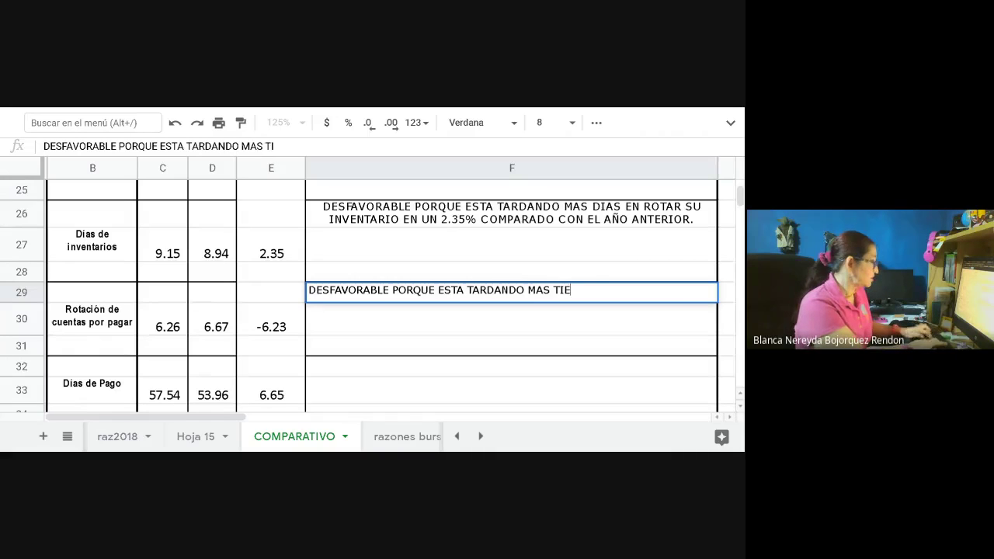
{"action": "type", "text": "MPO,"}
{"action": "key", "text": "BackSpace"}
{"action": "key", "text": "BackSpace"}
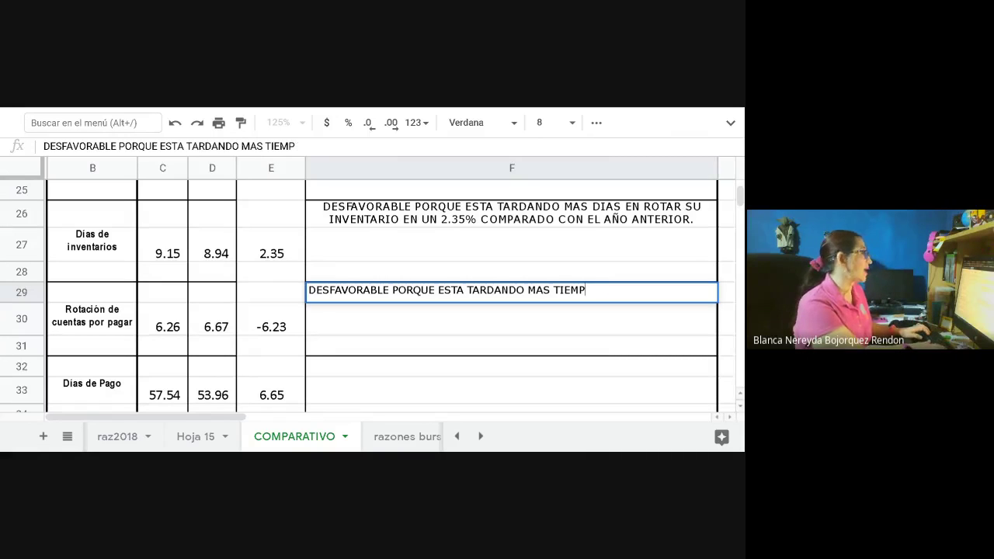
{"action": "key", "text": "BackSpace"}
{"action": "key", "text": "BackSpace"}
{"action": "key", "text": "BackSpace"}
{"action": "key", "text": "BackSpace"}
{"action": "key", "text": "BackSpace"}
{"action": "key", "text": "BackSpace"}
{"action": "key", "text": "BackSpace"}
{"action": "key", "text": "BackSpace"}
{"action": "key", "text": "BackSpace"}
{"action": "key", "text": "BackSpace"}
{"action": "key", "text": "BackSpace"}
{"action": "key", "text": "BackSpace"}
{"action": "key", "text": "BackSpace"}
{"action": "key", "text": "BackSpace"}
{"action": "key", "text": "BackSpace"}
{"action": "key", "text": "BackSpace"}
{"action": "key", "text": "BackSpace"}
{"action": "key", "text": "BackSpace"}
{"action": "key", "text": "BackSpace"}
{"action": "key", "text": "BackSpace"}
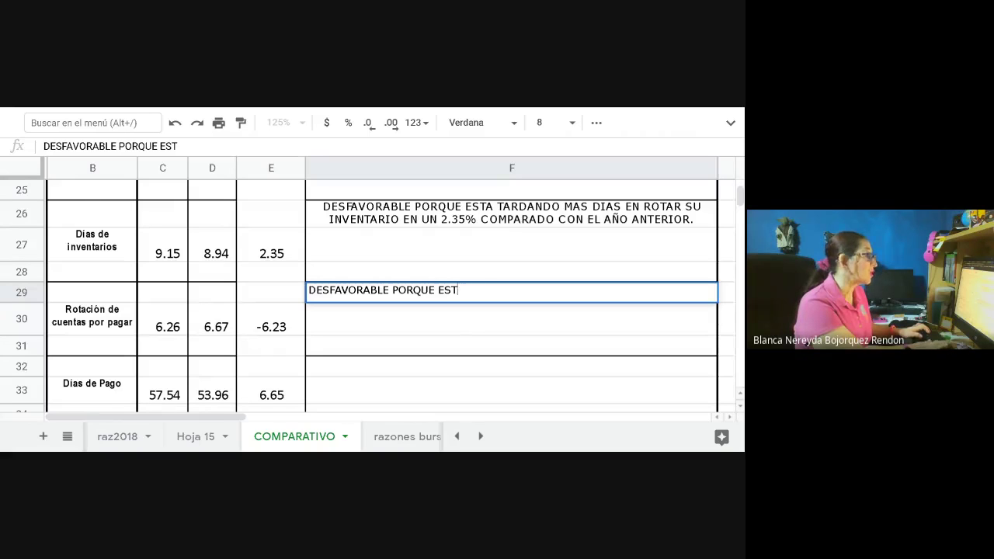
{"action": "key", "text": "BackSpace"}
{"action": "key", "text": "BackSpace"}
{"action": "key", "text": "BackSpace"}
{"action": "type", "text": "TAR"}
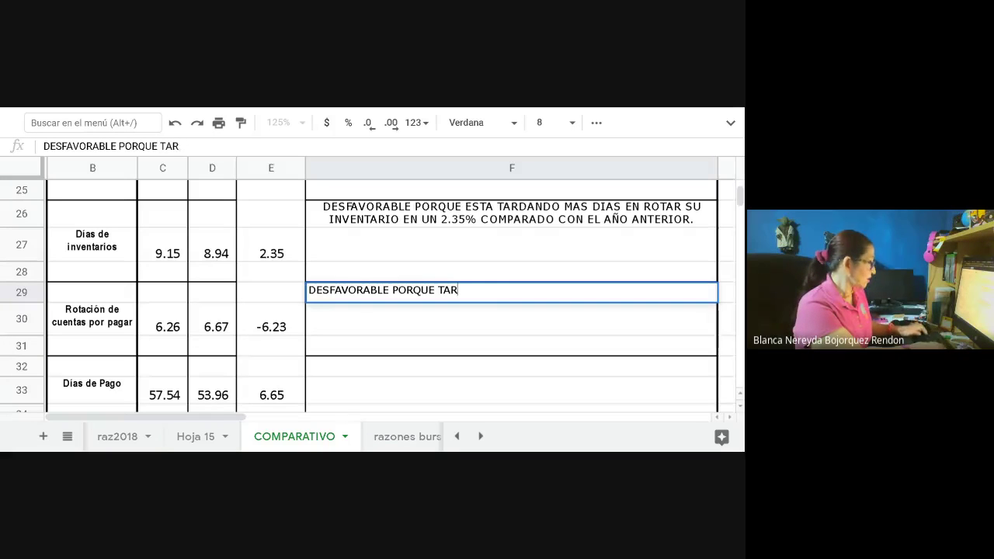
{"action": "type", "text": "DA MAS TIEMPO E"}
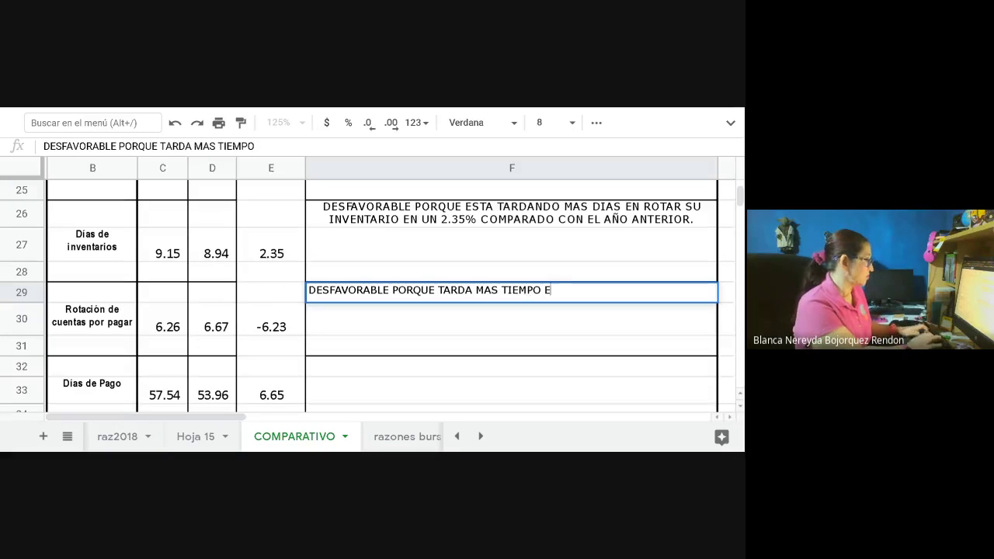
{"action": "type", "text": "N PAGAR"}
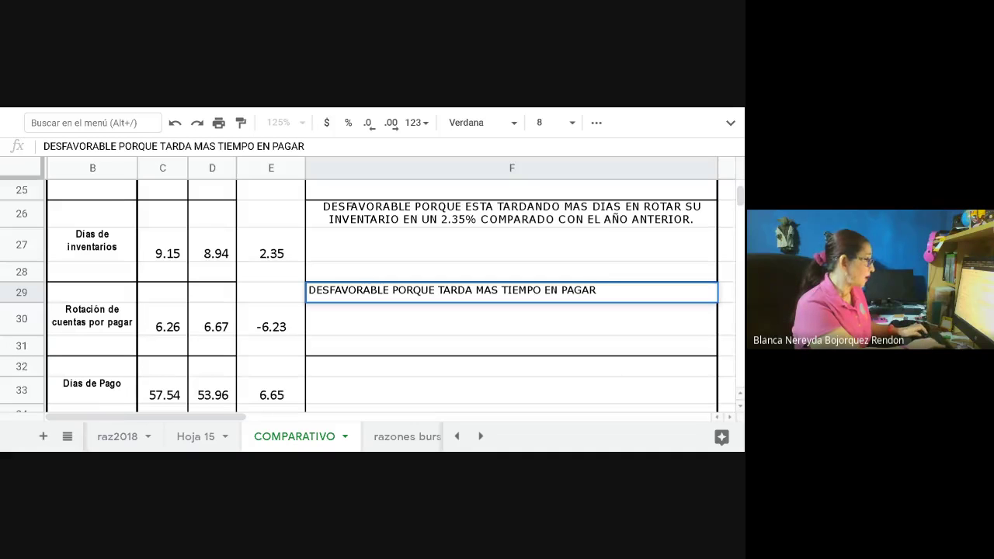
{"action": "type", "text": " A"}
{"action": "key", "text": "BackSpace"}
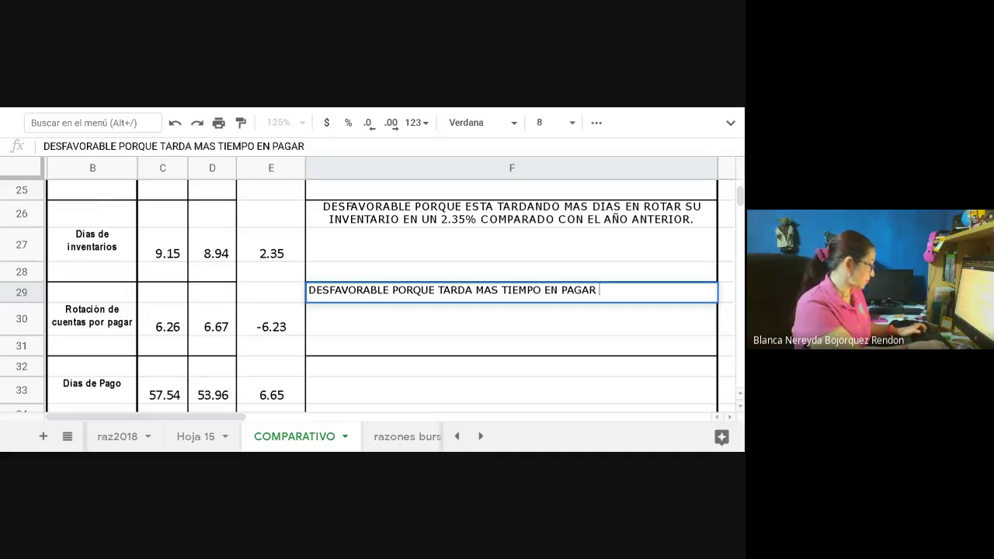
{"action": "type", "text": "AL PROVEEDOR"}
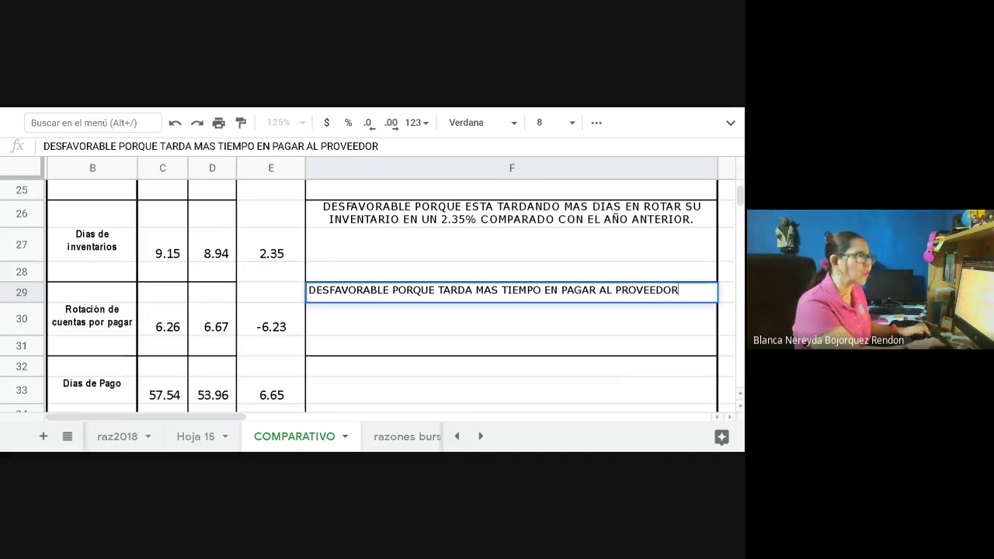
{"action": "type", "text": " EN UN"}
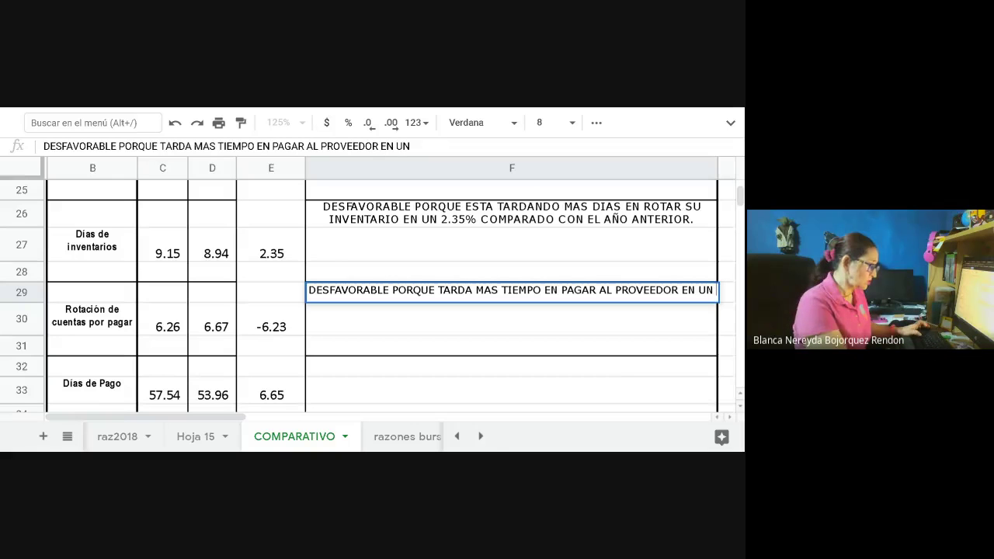
{"action": "type", "text": " 6.23% COMPARA"}
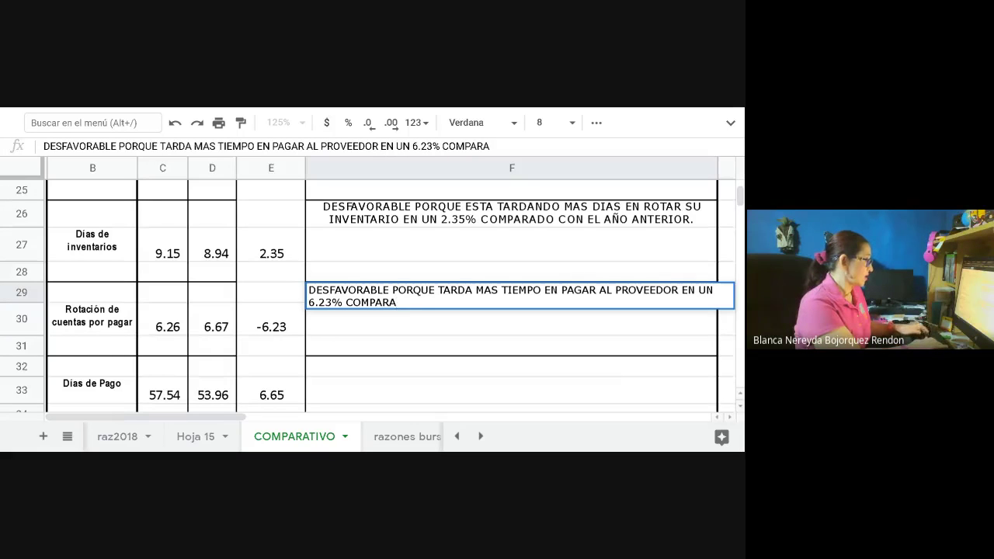
{"action": "type", "text": "DA CON EL A"}
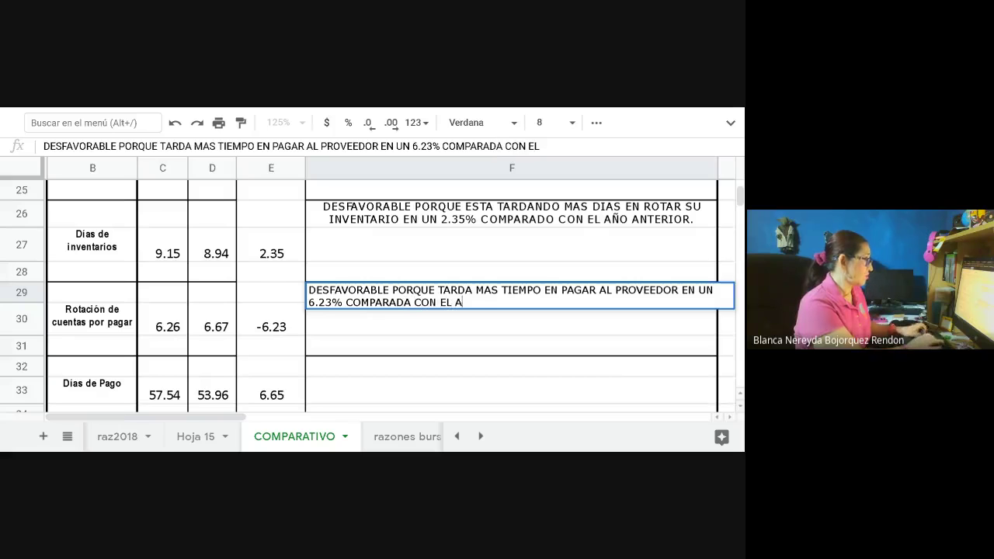
{"action": "type", "text": "ÑO ANWE"}
{"action": "key", "text": "BackSpace"}
{"action": "key", "text": "BackSpace"}
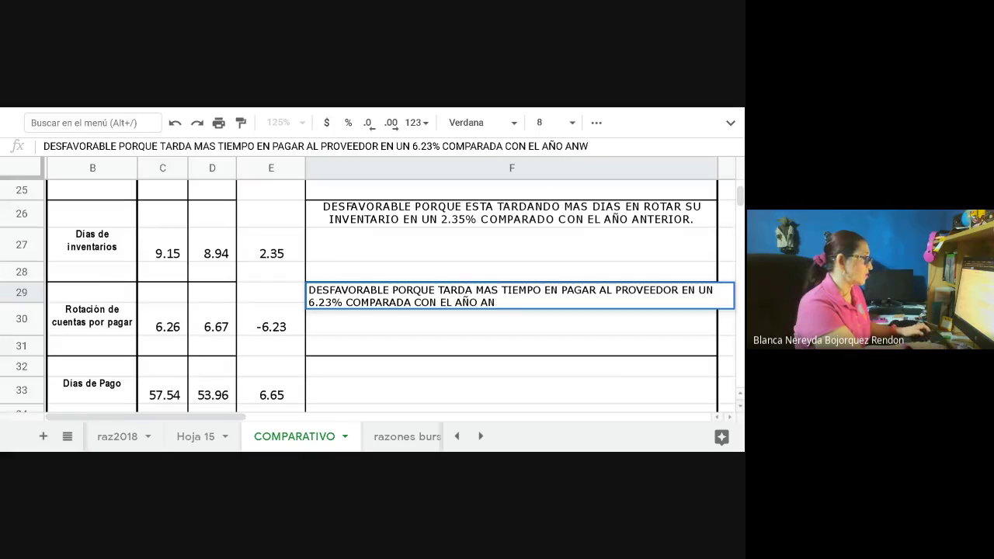
{"action": "type", "text": "TERIOR"}
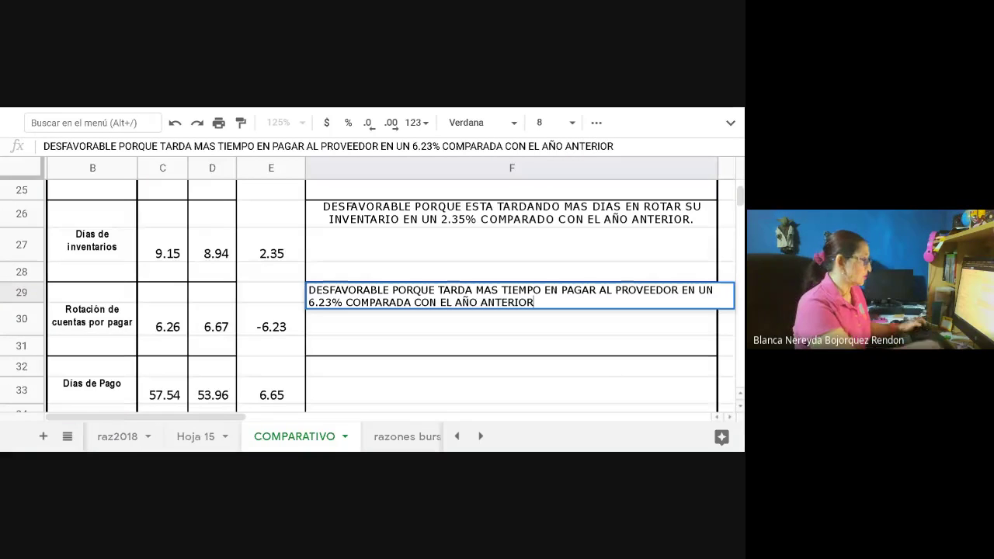
{"action": "type", "text": "."}
{"action": "scroll", "coordinate": [373, 295], "scroll_direction": "down", "scroll_amount": 2}
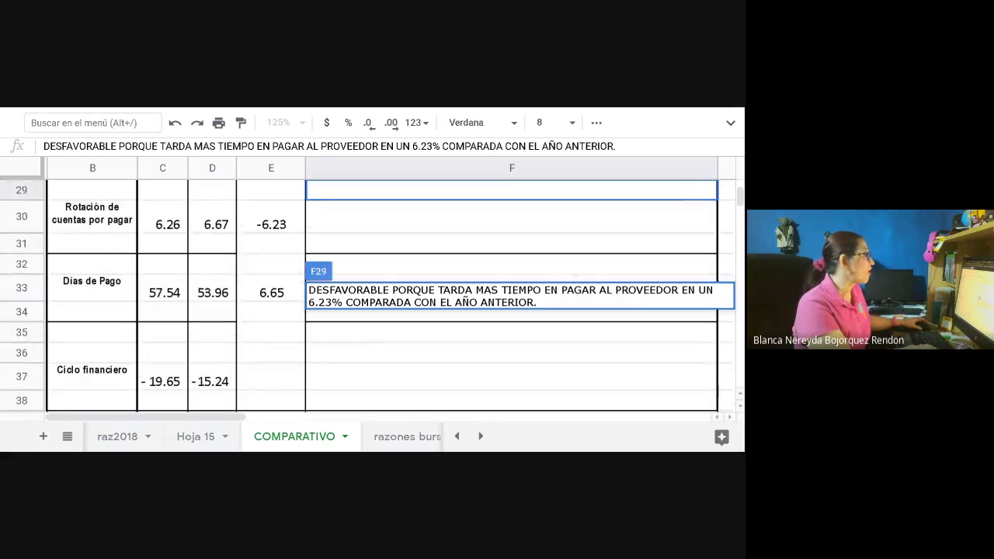
{"action": "left_click", "coordinate": [265, 303]}
Interpret Días de Pago in F33: "DESFAVORABLE PORQUE TARDA MAS TIEMPO EN PAGAR AL PROVEEDOR EN UN 6.65% COMPARADA CON EL AÑO ANTERIOR.".
{"action": "left_click", "coordinate": [331, 289]}
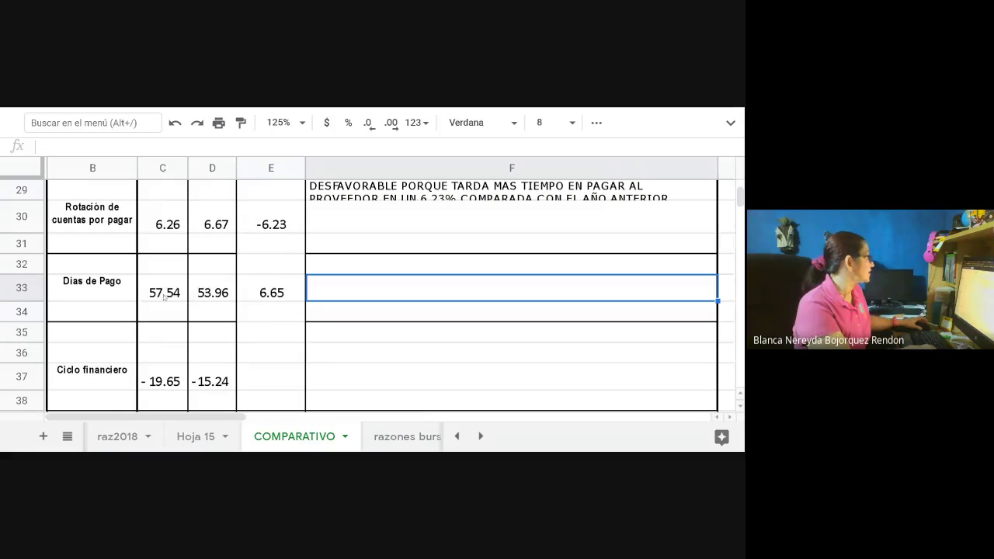
{"action": "left_click", "coordinate": [268, 295]}
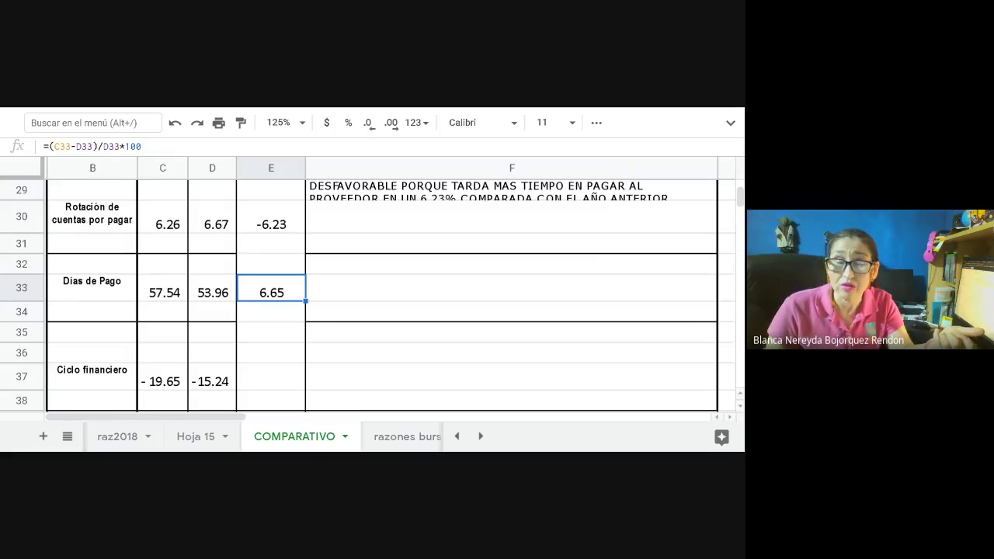
{"action": "left_click", "coordinate": [318, 291]}
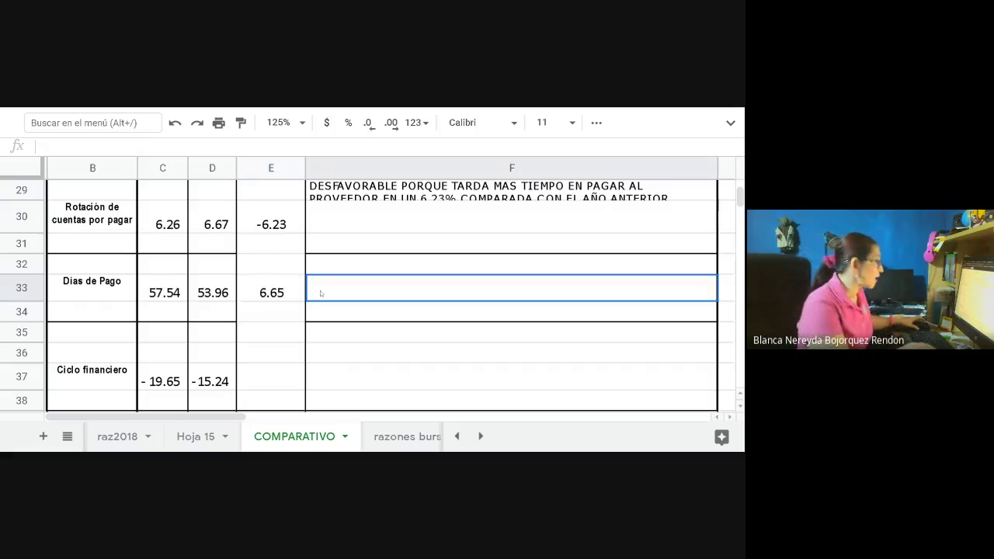
{"action": "type", "text": "DESFAVOR"}
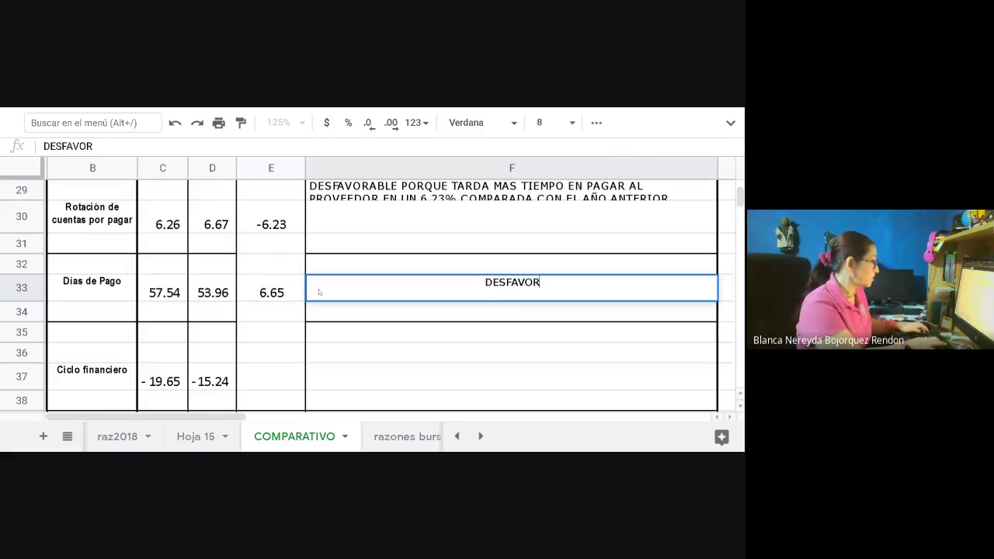
{"action": "type", "text": "B"}
{"action": "key", "text": "BackSpace"}
{"action": "type", "text": "ABLE"}
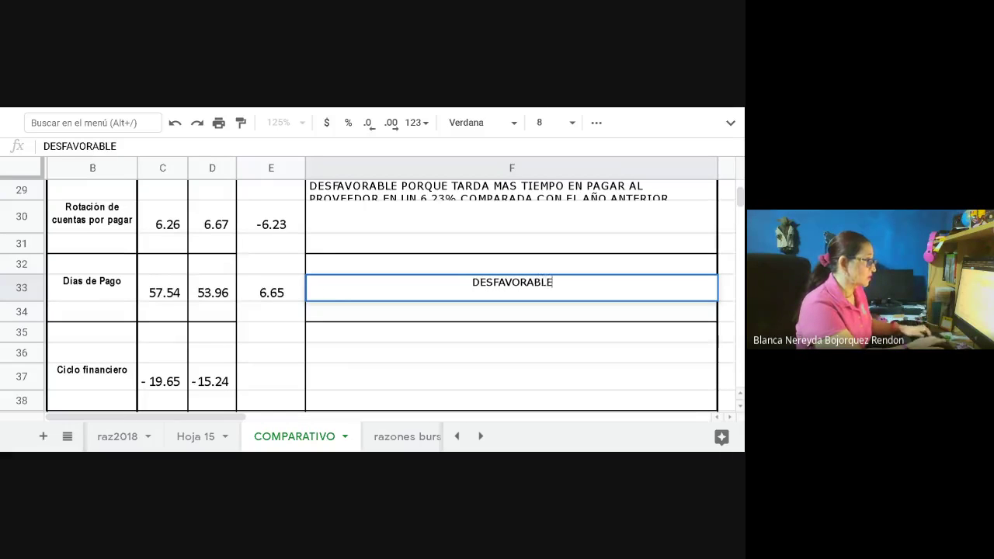
{"action": "type", "text": " PORQUE TARDA MAS"}
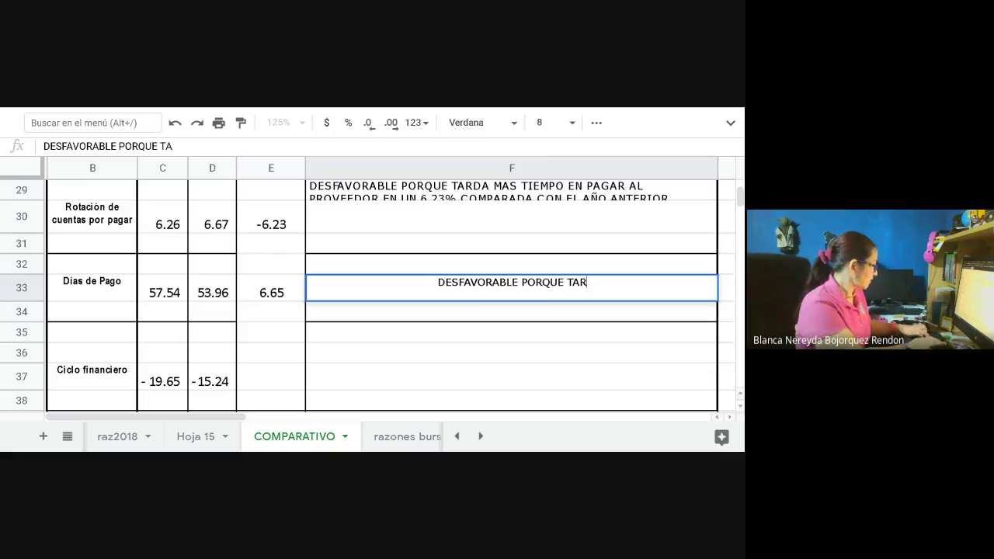
{"action": "key", "text": "BackSpace"}
{"action": "key", "text": "BackSpace"}
{"action": "key", "text": "BackSpace"}
{"action": "key", "text": "BackSpace"}
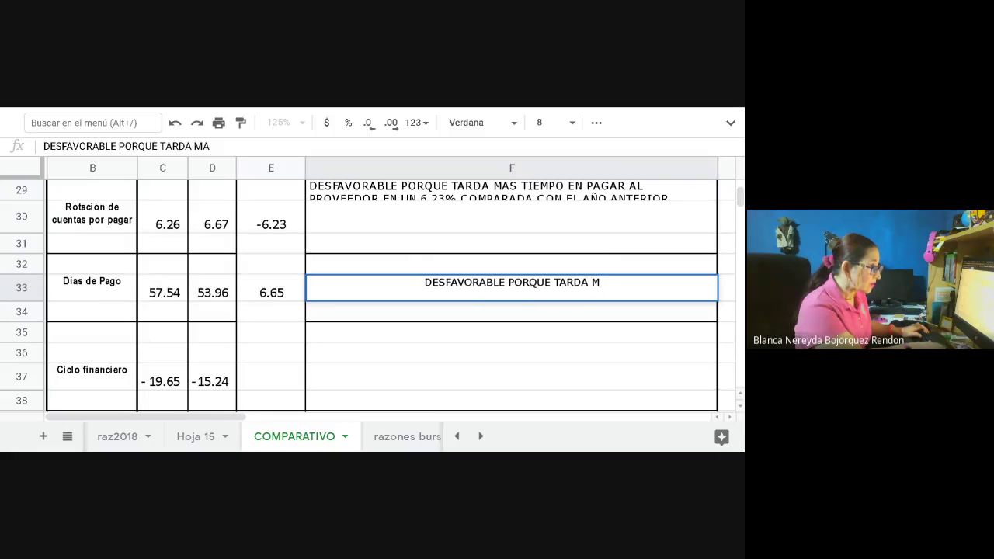
{"action": "type", "text": "MAS D"}
{"action": "key", "text": "BackSpace"}
{"action": "key", "text": "BackSpace"}
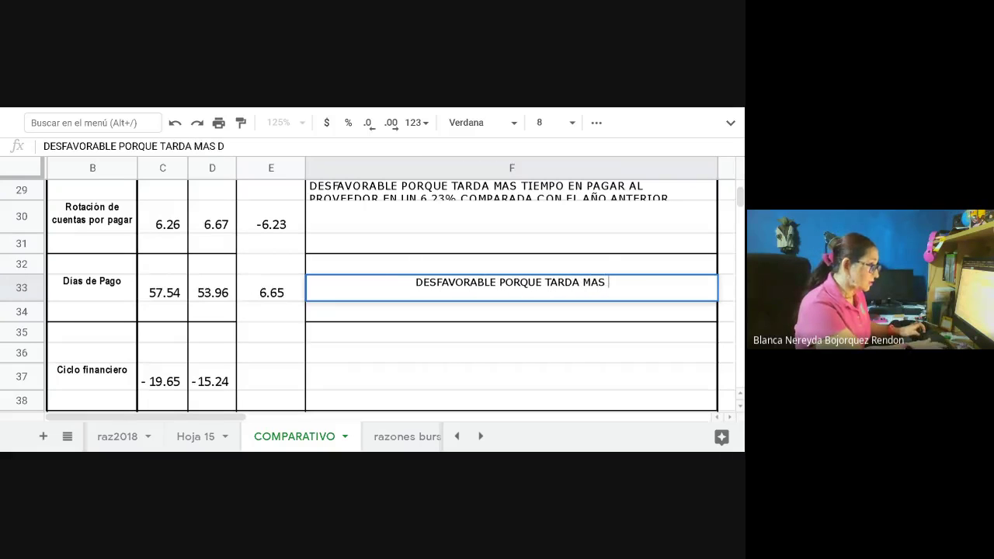
{"action": "type", "text": "TEIMPO"}
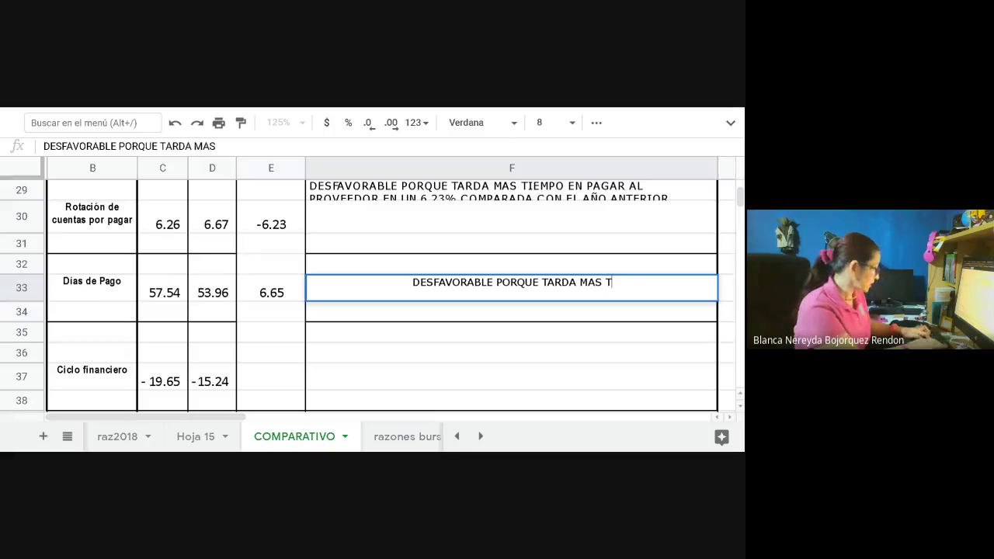
{"action": "key", "text": "BackSpace"}
{"action": "key", "text": "BackSpace"}
{"action": "key", "text": "BackSpace"}
{"action": "type", "text": "IEMPO EN PA"}
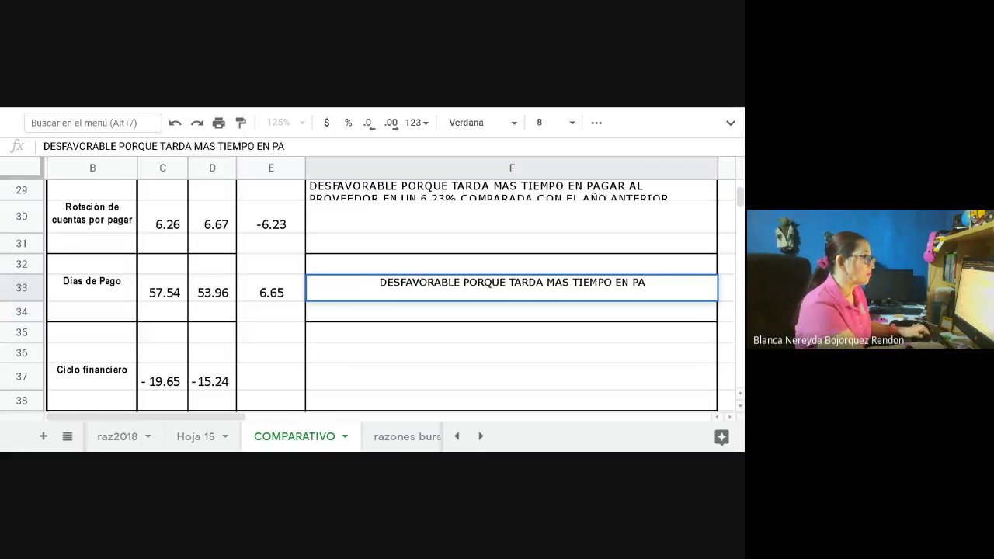
{"action": "type", "text": "GAR AL PROVE"}
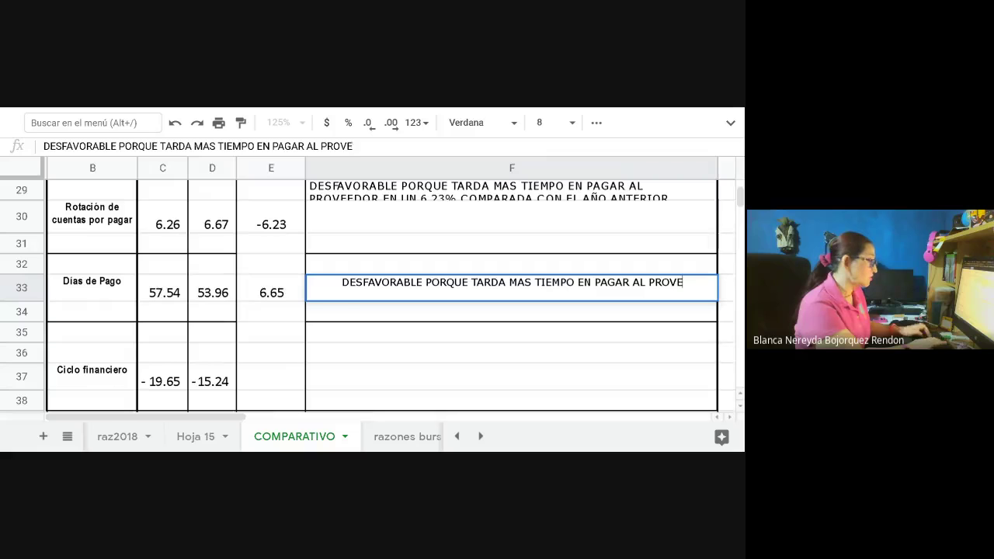
{"action": "type", "text": "EDOR EN UN 6"}
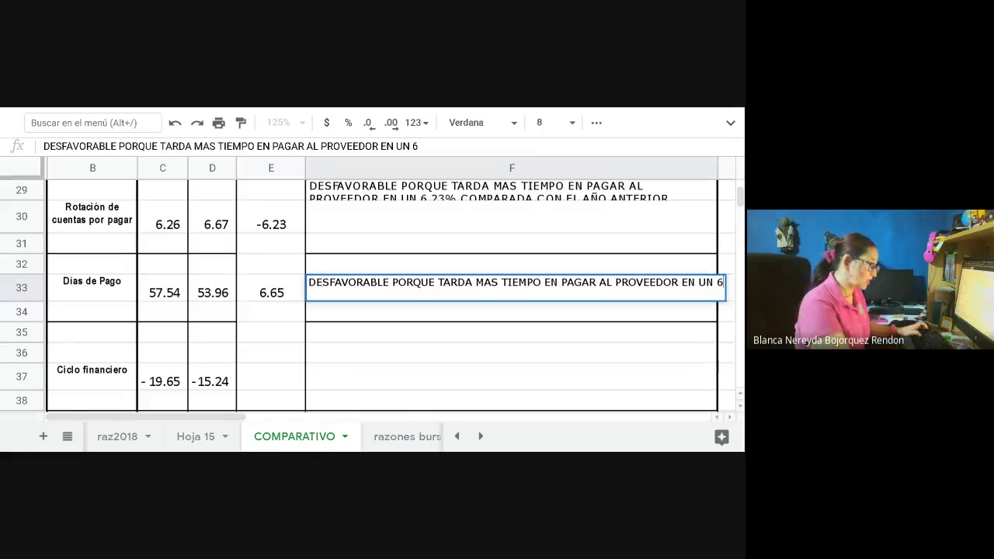
{"action": "type", "text": ".65% COM"}
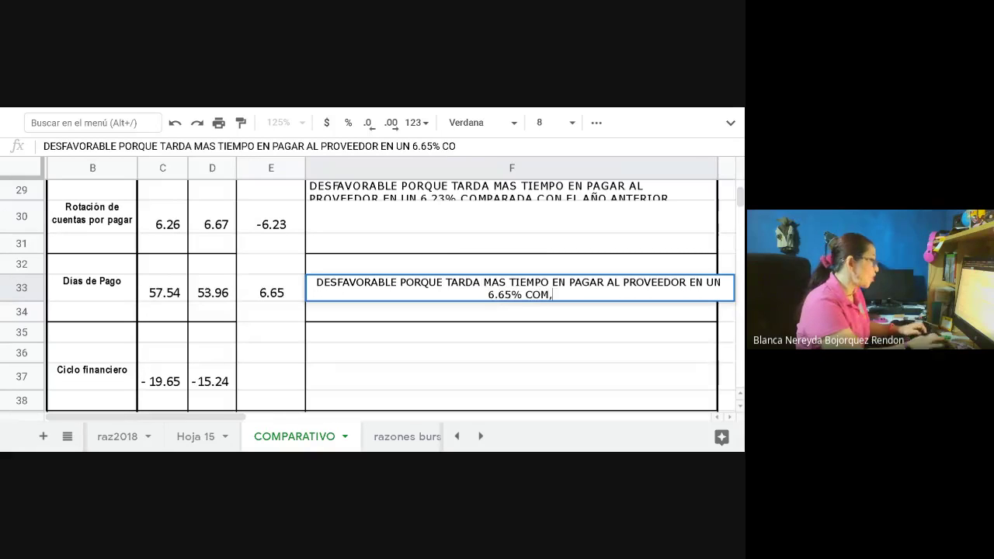
{"action": "type", "text": "PARADA"}
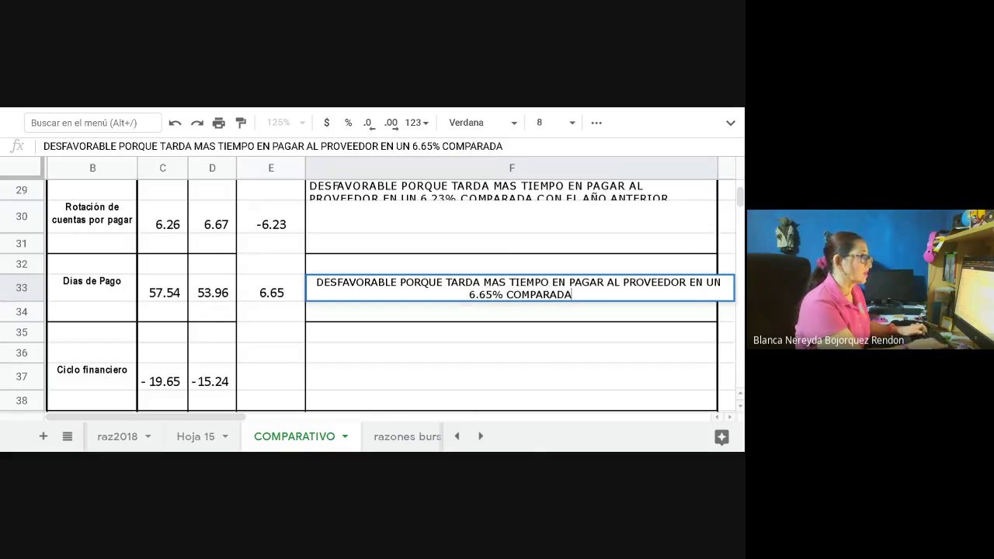
{"action": "type", "text": " CON EL AÑO ANTERIOR"}
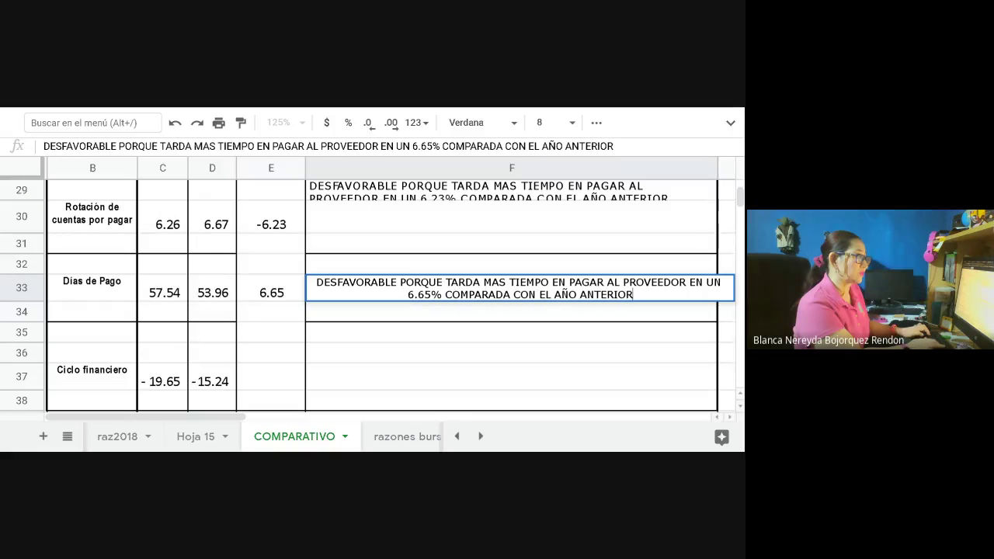
{"action": "type", "text": "."}
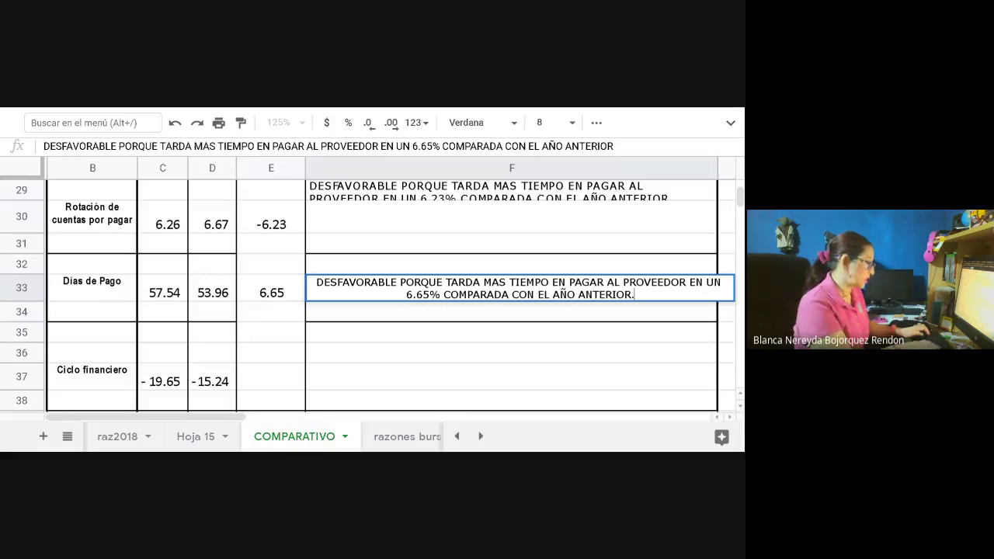
Fill the trend formula from E33 down to E37 for Ciclo financiero, clearing the copies in E34, E35 and E36.
{"action": "left_click", "coordinate": [374, 351]}
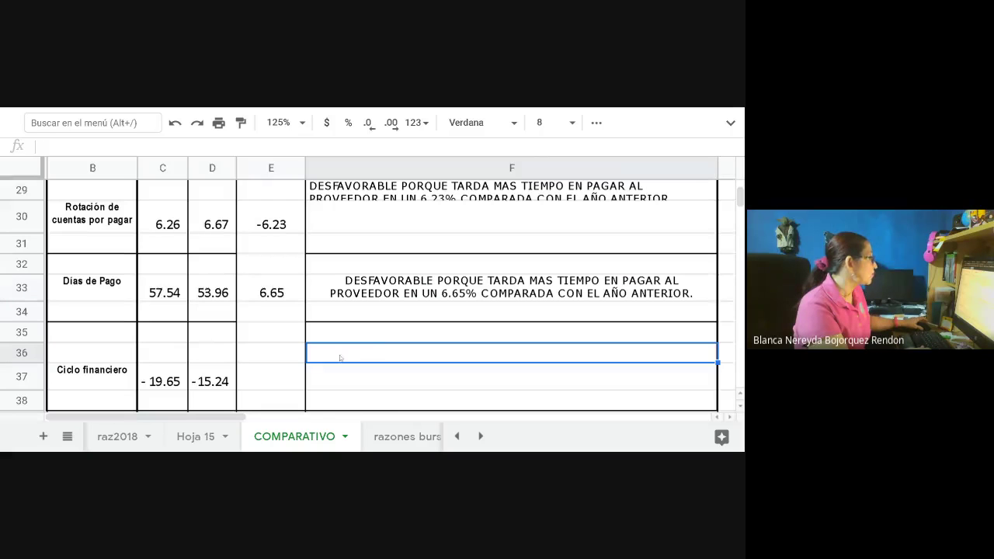
{"action": "scroll", "coordinate": [283, 360], "scroll_direction": "down", "scroll_amount": 3}
{"action": "scroll", "coordinate": [266, 289], "scroll_direction": "up", "scroll_amount": 3}
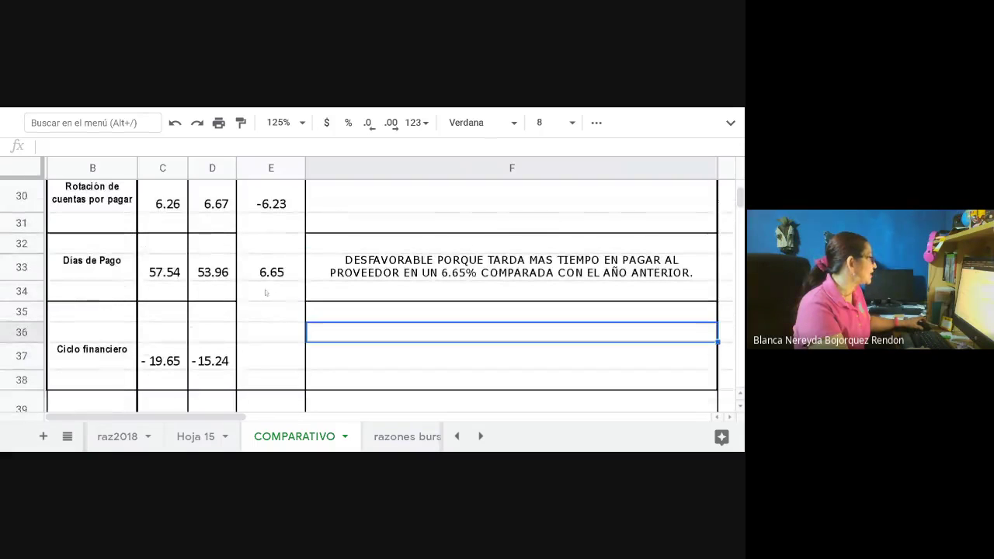
{"action": "left_click", "coordinate": [258, 275]}
{"action": "left_click_drag", "start_coordinate": [305, 281], "coordinate": [287, 365]}
{"action": "left_click", "coordinate": [271, 290]}
{"action": "key", "text": "Delete"}
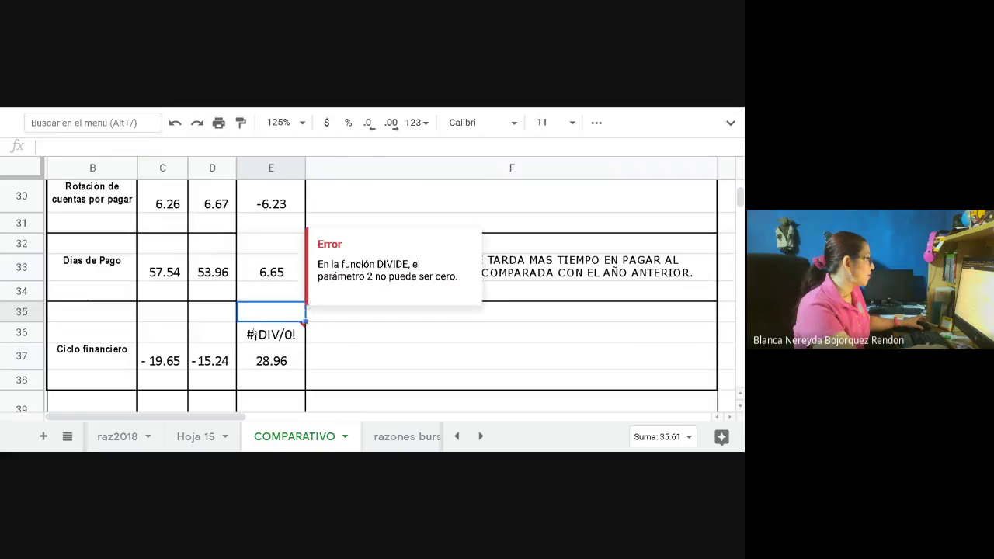
{"action": "left_click", "coordinate": [264, 312]}
{"action": "key", "text": "Delete"}
{"action": "left_click", "coordinate": [253, 334]}
{"action": "key", "text": "Delete"}
{"action": "scroll", "coordinate": [337, 347], "scroll_direction": "down", "scroll_amount": 1}
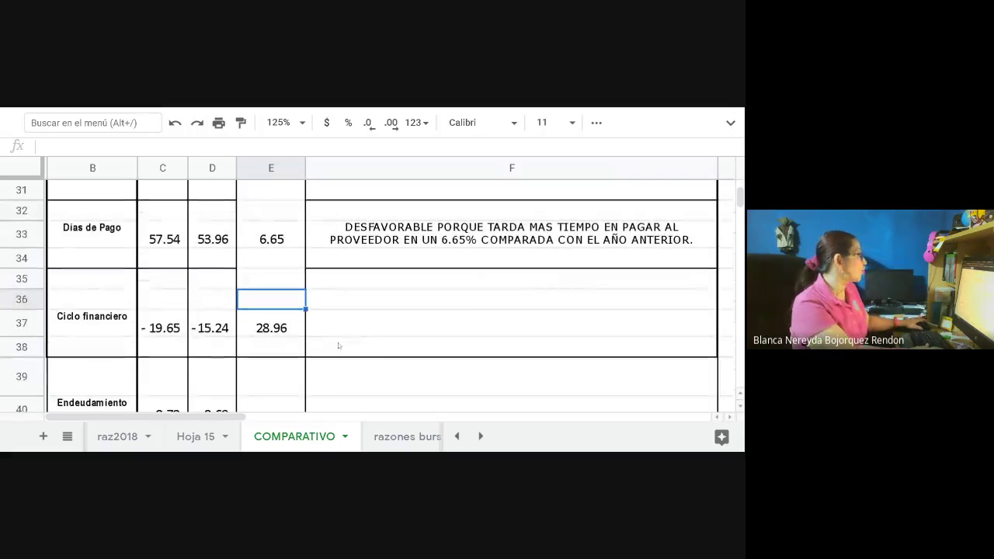
{"action": "left_click", "coordinate": [340, 334]}
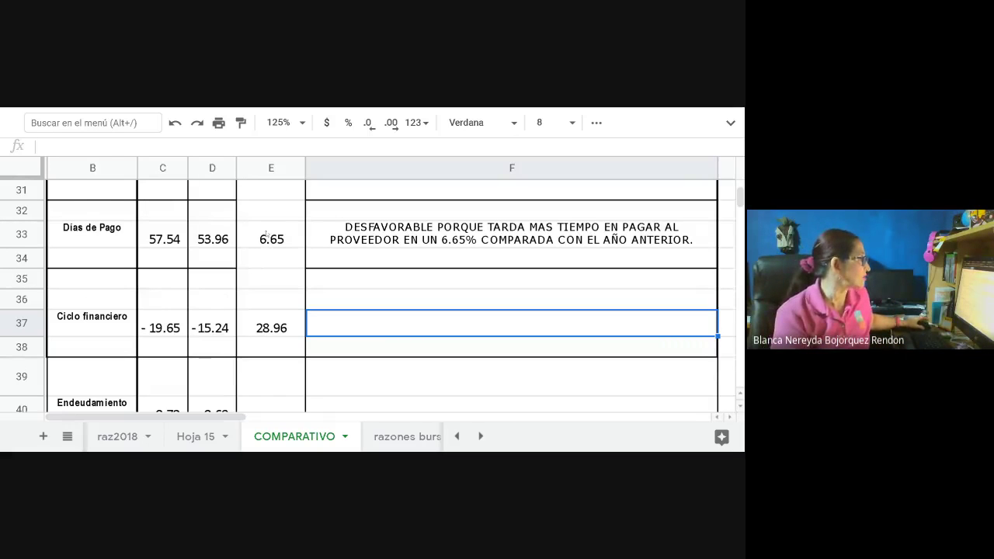
{"action": "left_click_drag", "start_coordinate": [267, 233], "coordinate": [261, 330]}
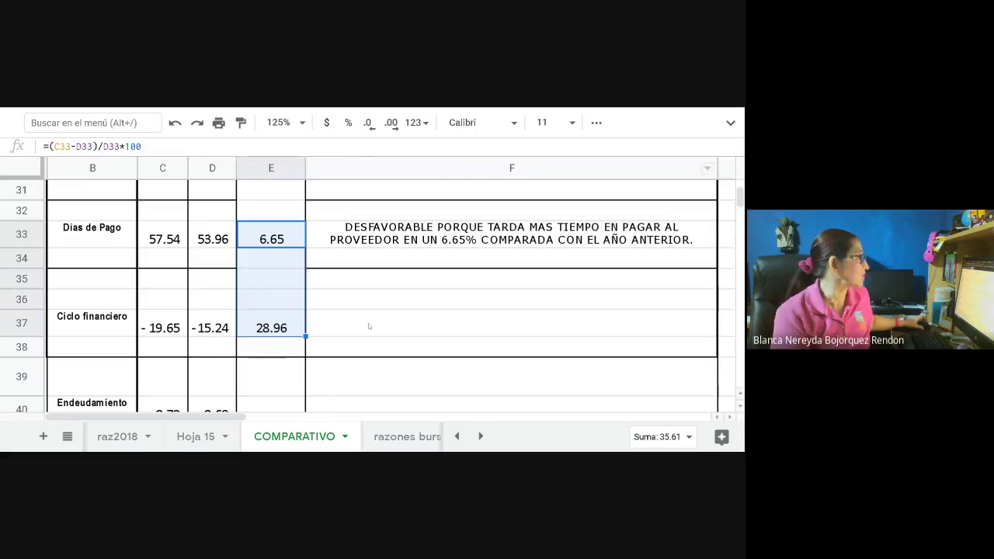
{"action": "left_click", "coordinate": [345, 332]}
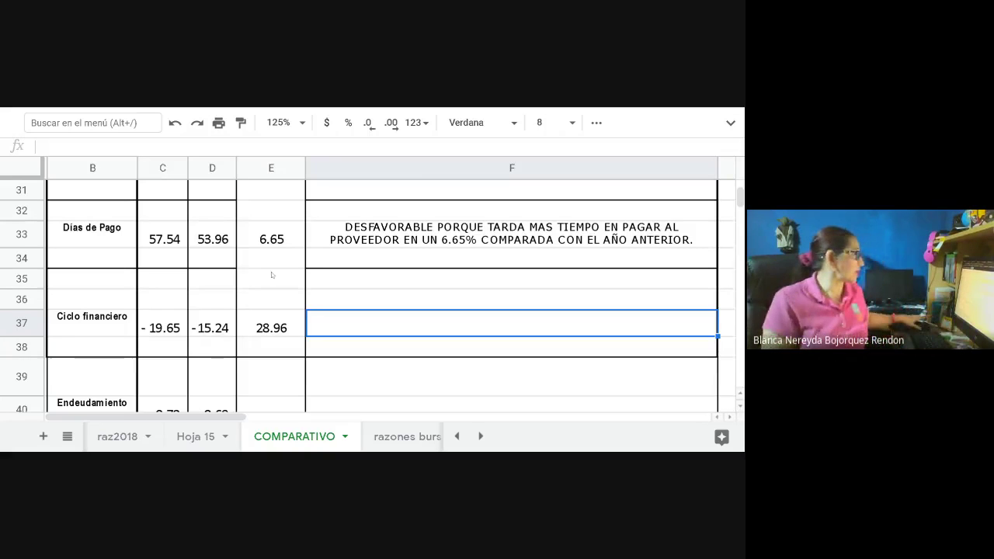
Enter example values above the Ciclo financiero figures: 15 in D36 and 20 in C36.
{"action": "left_click", "coordinate": [203, 298]}
{"action": "type", "text": "15"}
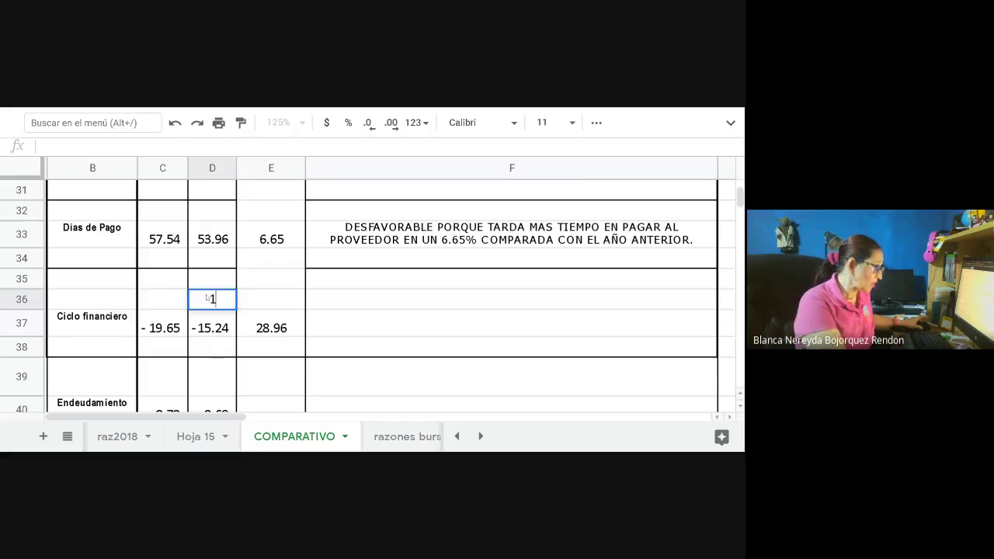
{"action": "left_click", "coordinate": [168, 306]}
{"action": "type", "text": "19"}
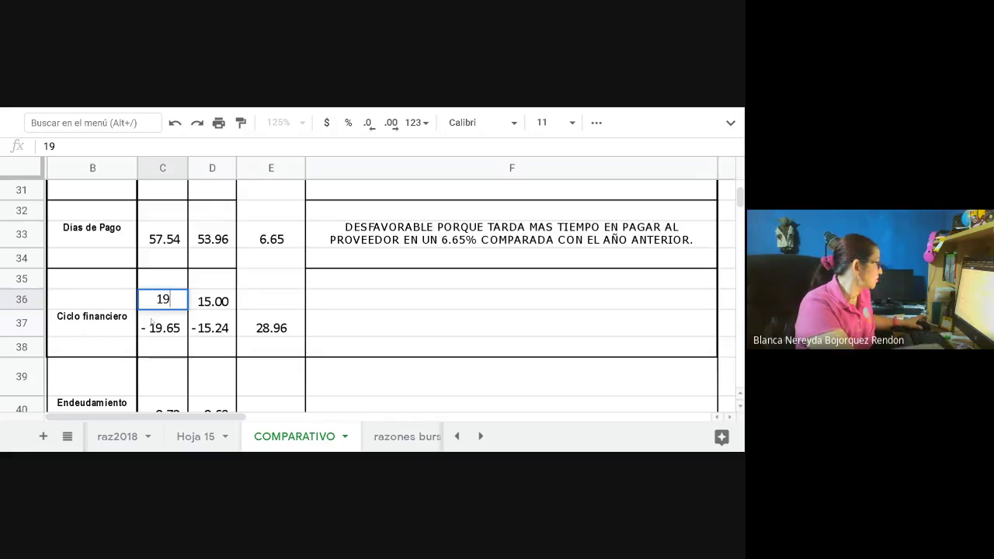
{"action": "type", "text": ".65"}
{"action": "key", "text": "BackSpace"}
{"action": "key", "text": "BackSpace"}
{"action": "key", "text": "BackSpace"}
{"action": "key", "text": "BackSpace"}
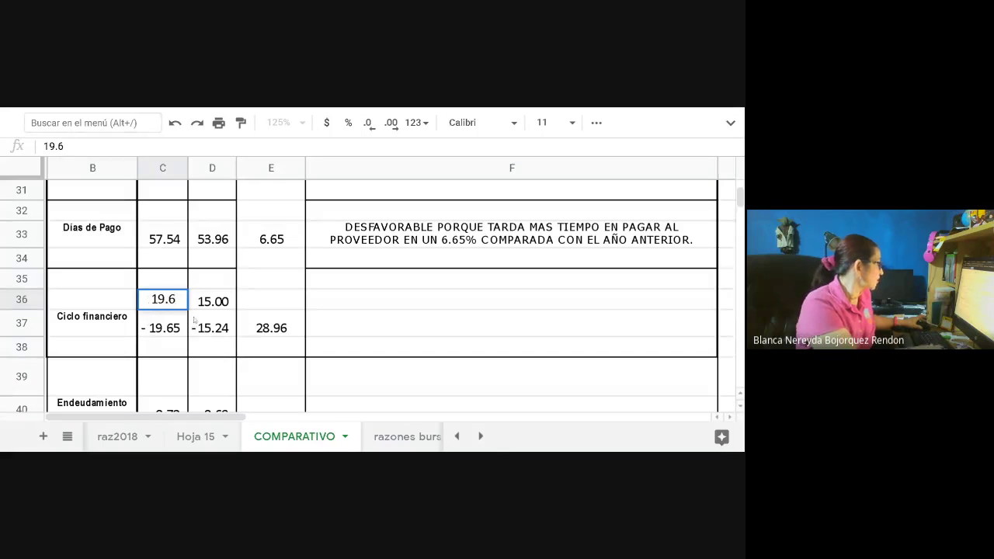
{"action": "key", "text": "BackSpace"}
{"action": "type", "text": "20"}
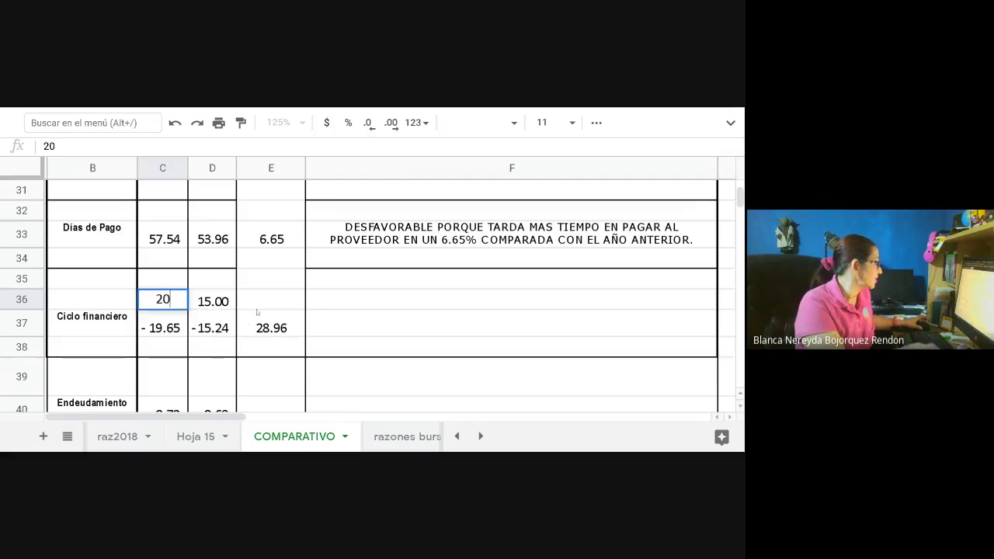
Fill the trend formula from E33 down to E36 for the example values, clearing the copies in E34 and E35.
{"action": "left_click", "coordinate": [259, 308]}
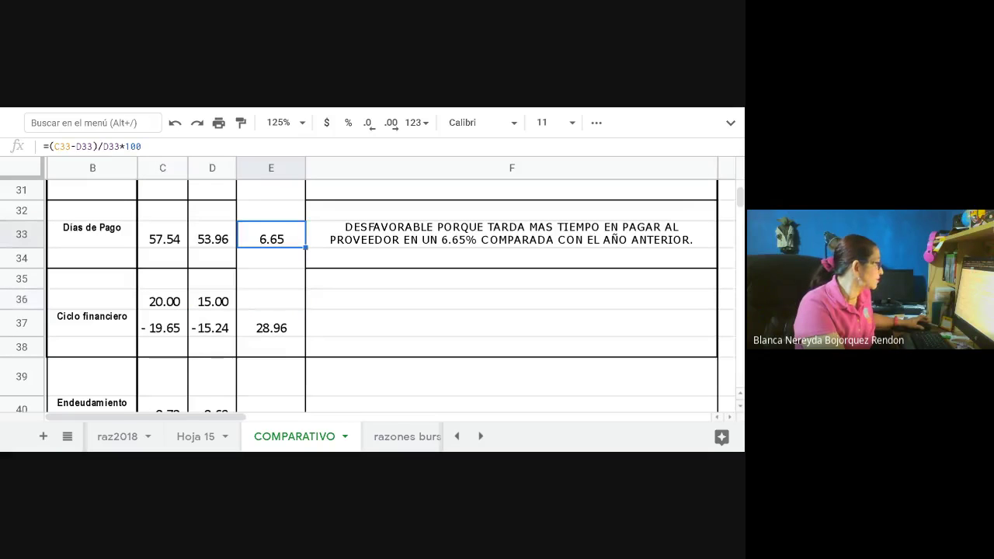
{"action": "left_click_drag", "start_coordinate": [305, 247], "coordinate": [299, 304]}
{"action": "left_click", "coordinate": [318, 315]}
{"action": "left_click", "coordinate": [272, 281]}
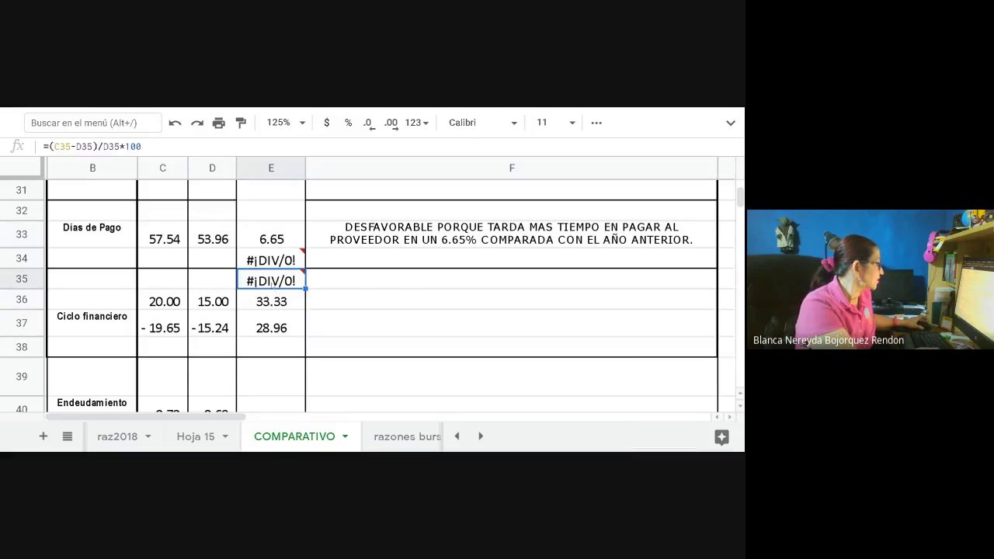
{"action": "key", "text": "Delete"}
{"action": "left_click", "coordinate": [271, 259]}
{"action": "key", "text": "Delete"}
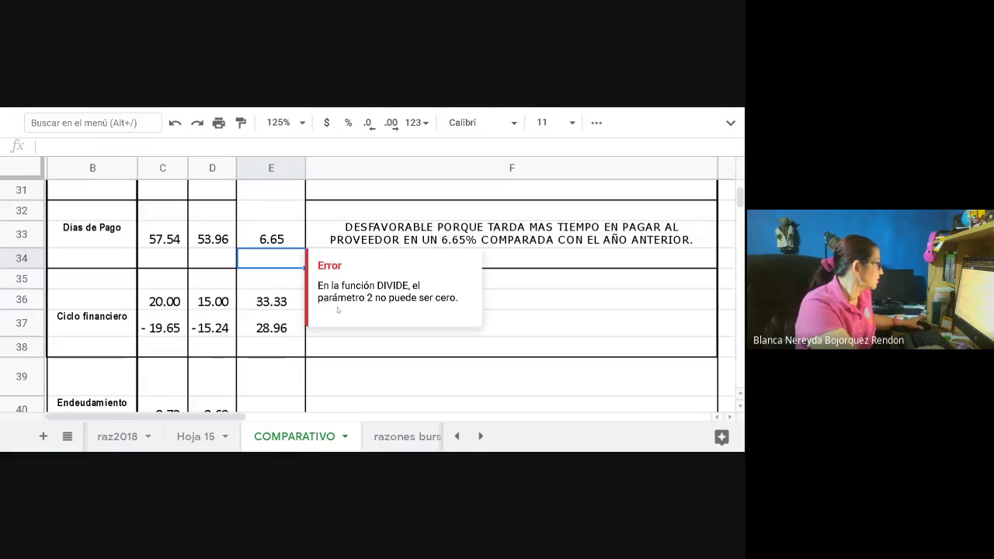
Compare the example trend in E36 and its values in C36 and D36 with the Ciclo financiero trend in E37.
{"action": "left_click", "coordinate": [426, 354]}
{"action": "left_click", "coordinate": [264, 309]}
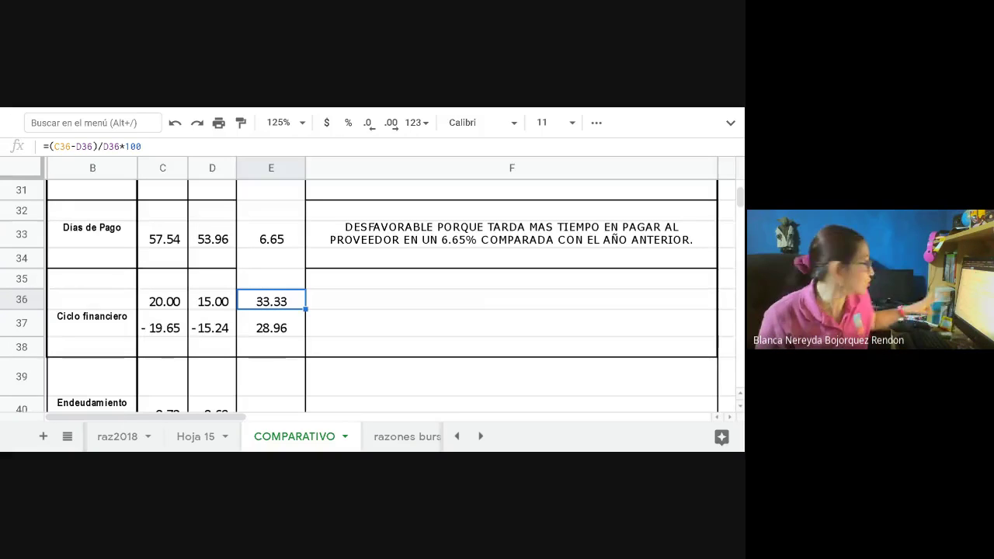
{"action": "left_click_drag", "start_coordinate": [160, 304], "coordinate": [195, 307]}
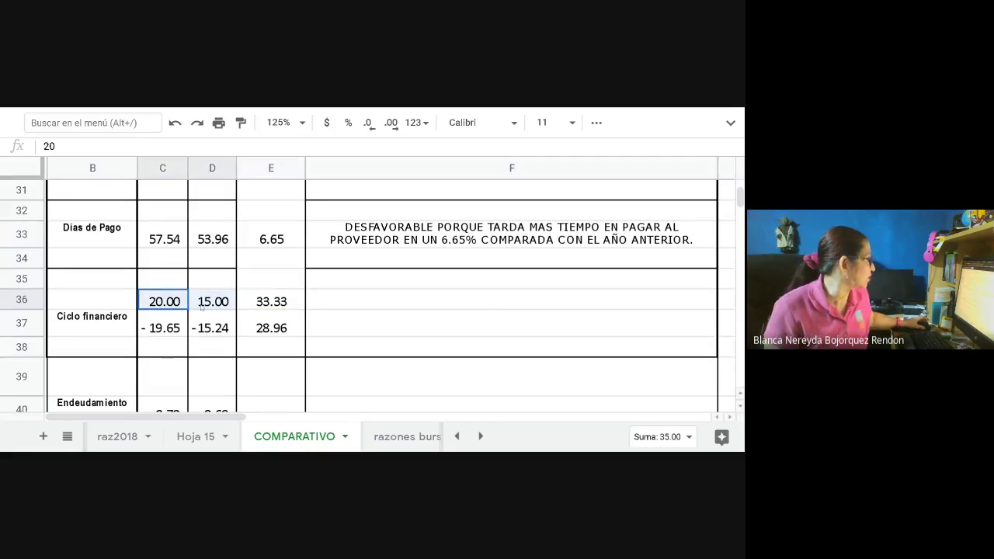
{"action": "left_click", "coordinate": [262, 307]}
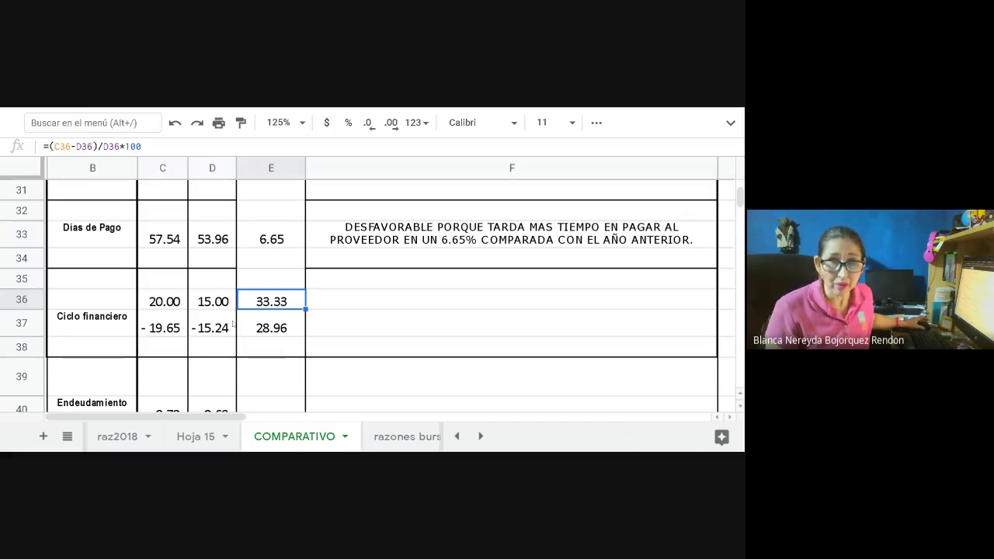
{"action": "key", "text": "Down"}
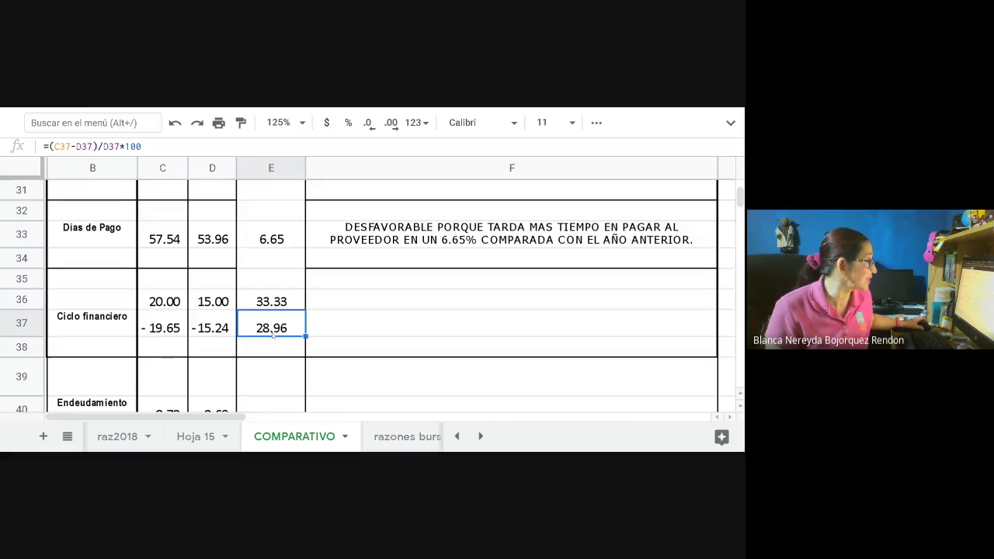
{"action": "left_click", "coordinate": [336, 324]}
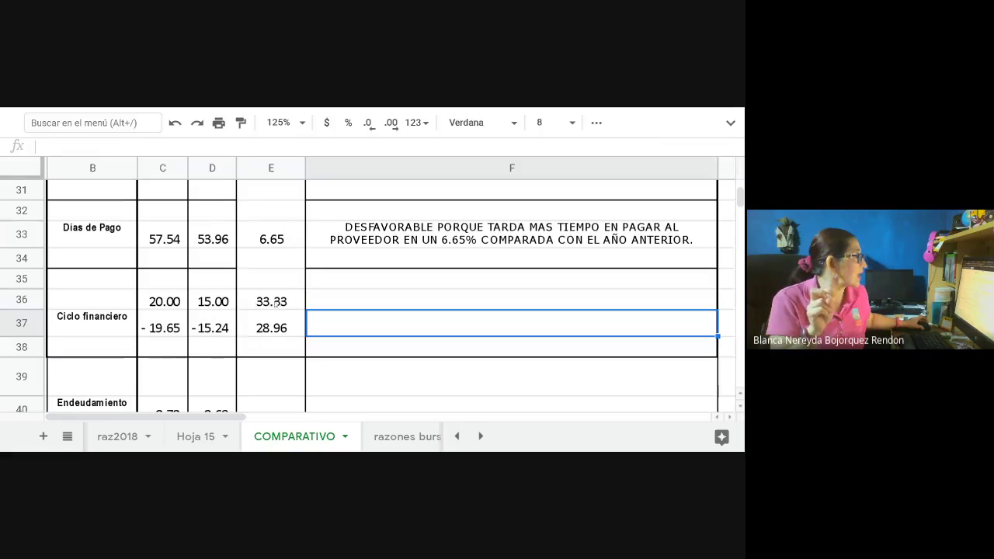
{"action": "left_click", "coordinate": [274, 303]}
{"action": "left_click", "coordinate": [344, 302]}
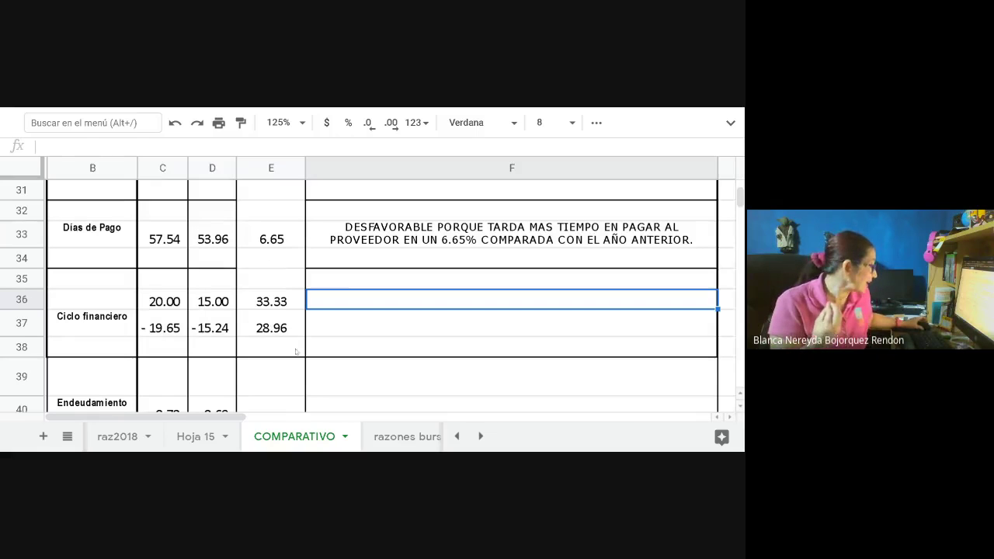
{"action": "left_click", "coordinate": [249, 333]}
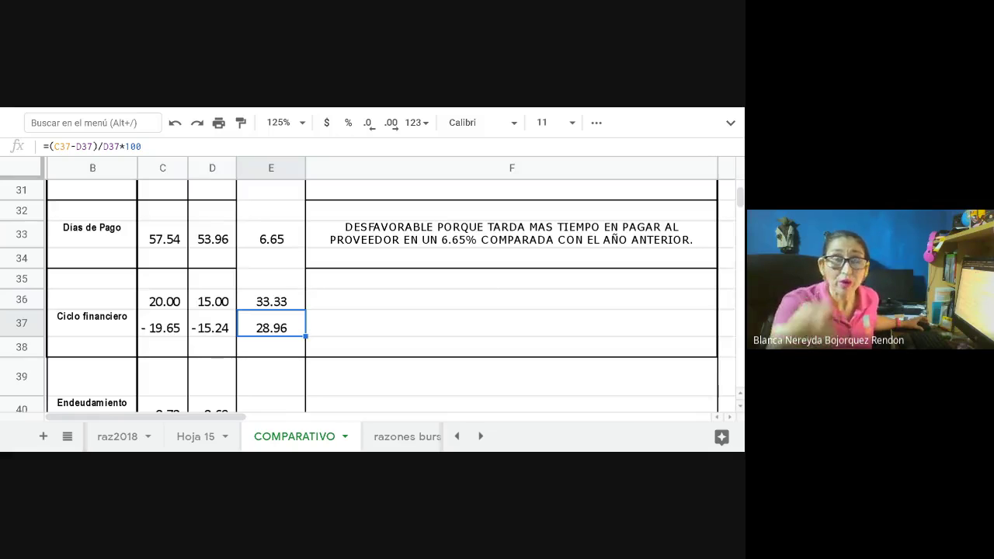
Make the example values and their trend in C36:E36 bold.
{"action": "left_click_drag", "start_coordinate": [159, 303], "coordinate": [246, 310]}
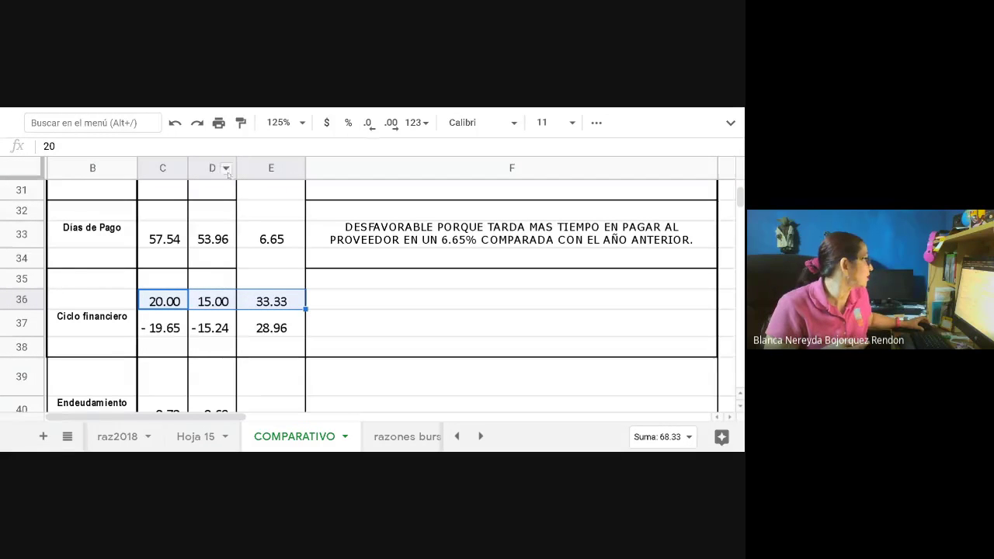
{"action": "left_click", "coordinate": [595, 122]}
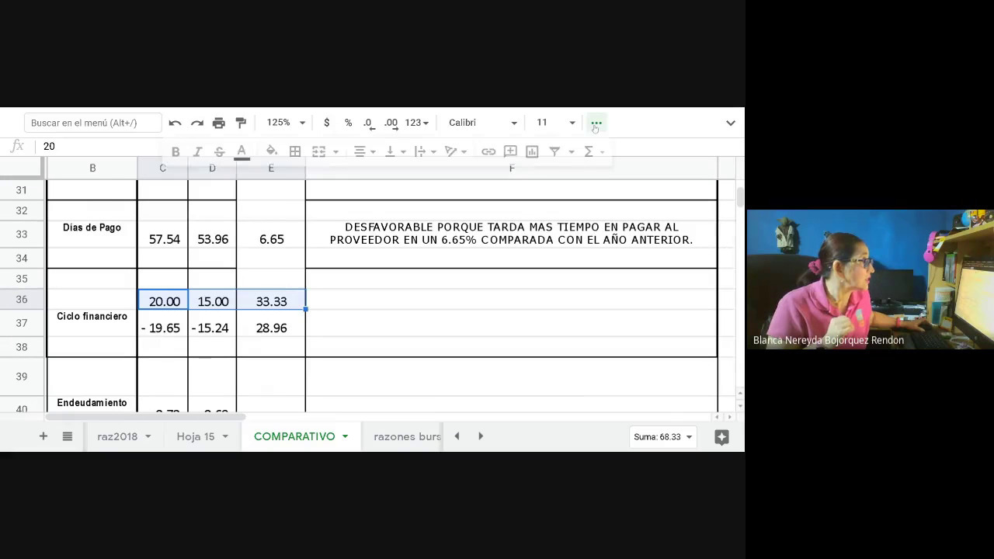
{"action": "left_click", "coordinate": [177, 152]}
{"action": "left_click", "coordinate": [326, 306]}
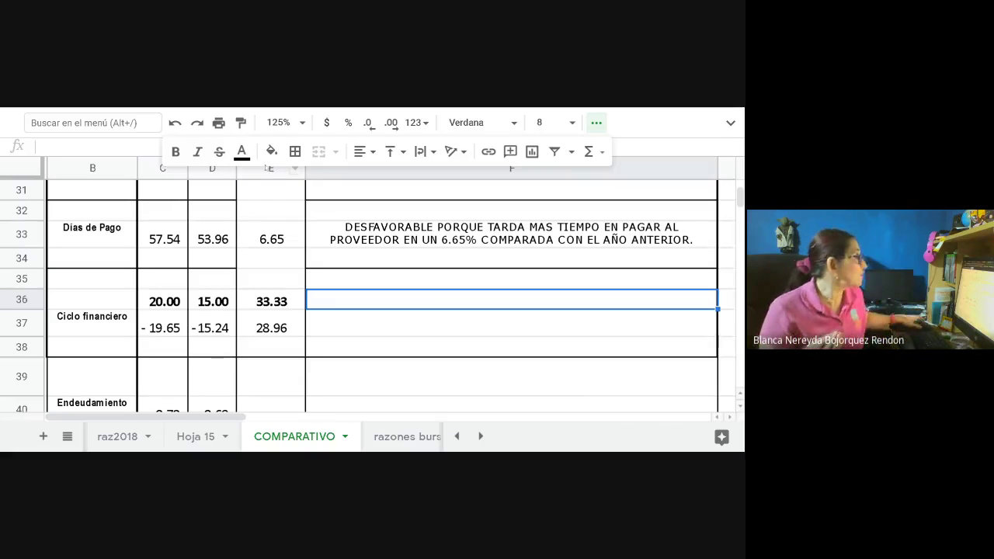
{"action": "left_click", "coordinate": [206, 307]}
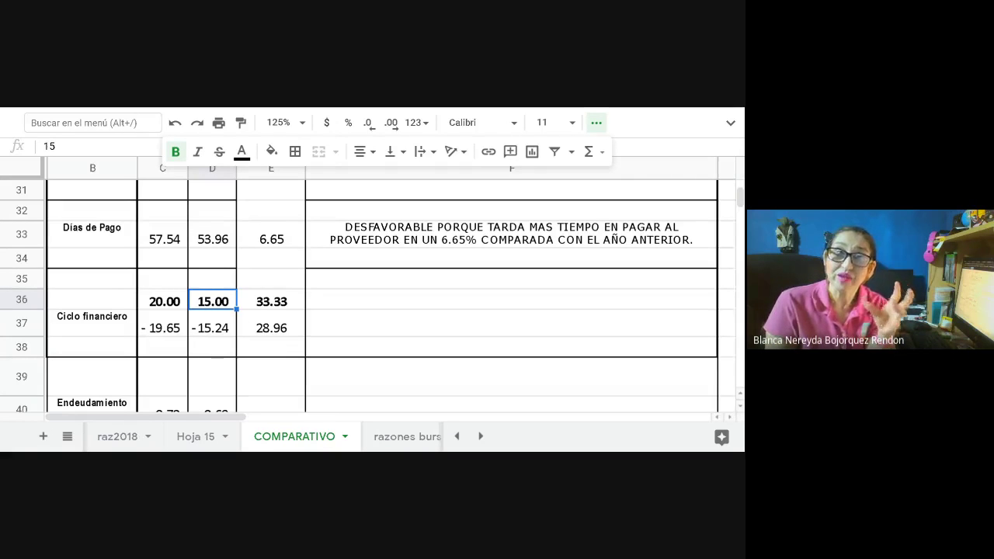
{"action": "left_click", "coordinate": [259, 304]}
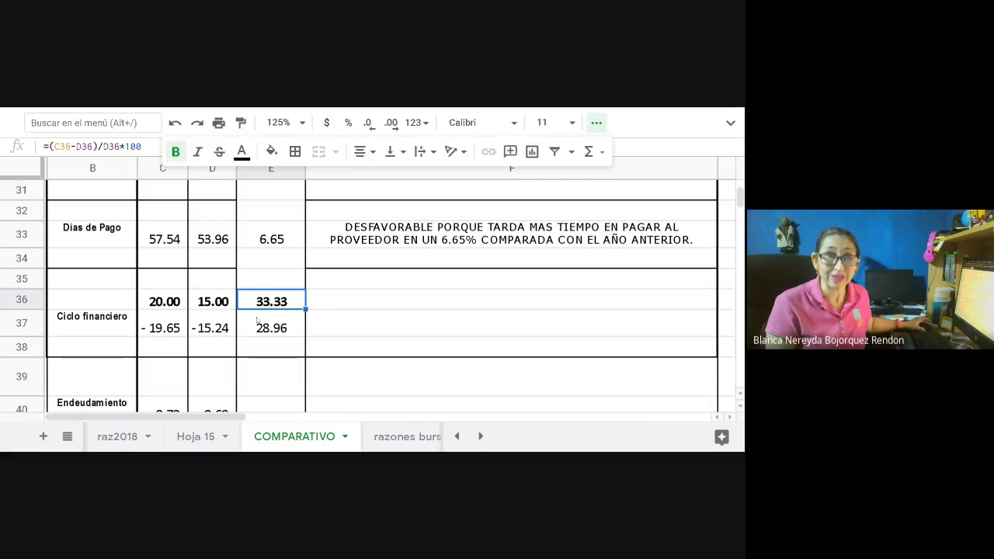
{"action": "left_click", "coordinate": [334, 306]}
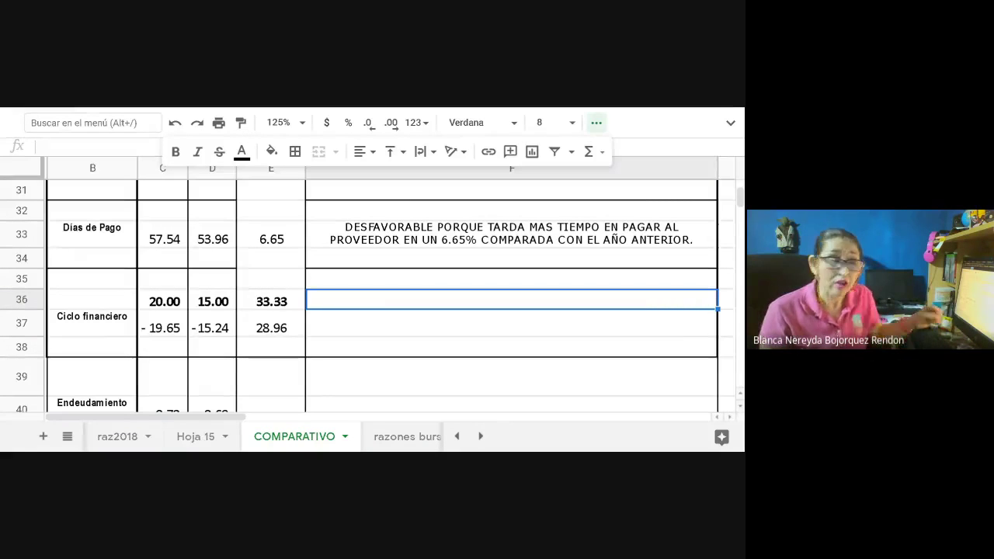
Enter the Ciclo financiero interpretation in F37: "FAVORABLE PORQUE TIENE UN MARGEN DE PAGARLE AL PROVEEDOR MAYOR COMPARADA CON EL AÑO ANTERIOR EN UN 28.96%".
{"action": "left_click", "coordinate": [340, 327]}
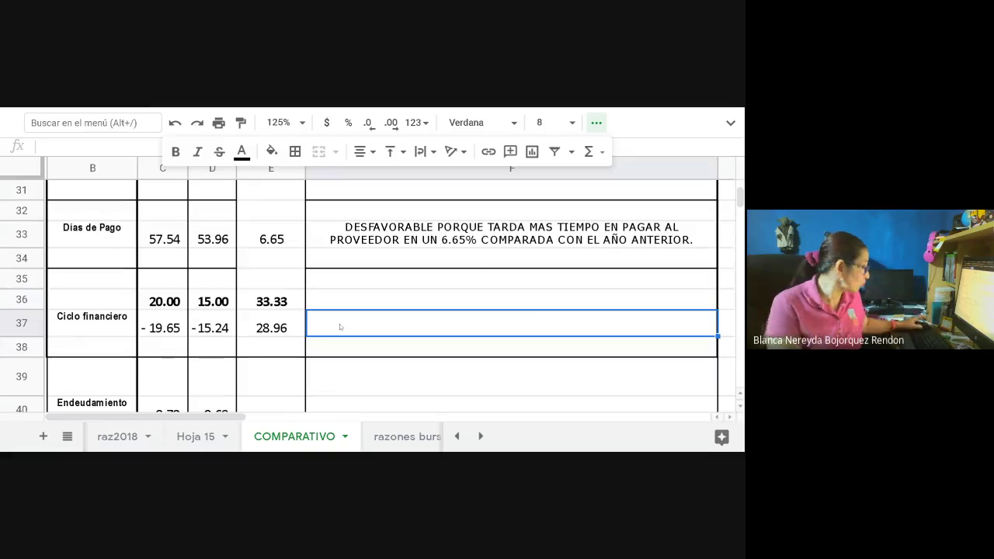
{"action": "type", "text": "FAVORABLE ´P"}
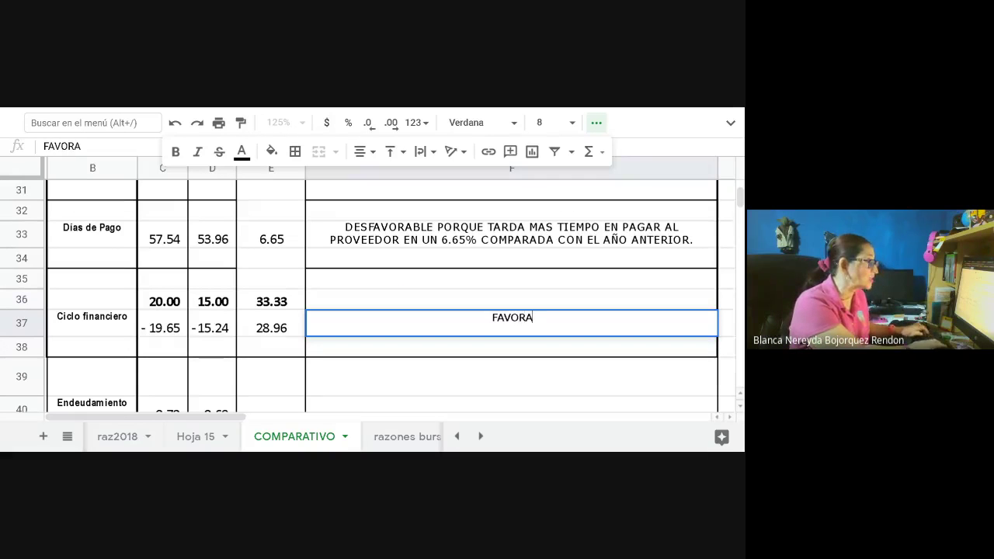
{"action": "key", "text": "BackSpace"}
{"action": "key", "text": "BackSpace"}
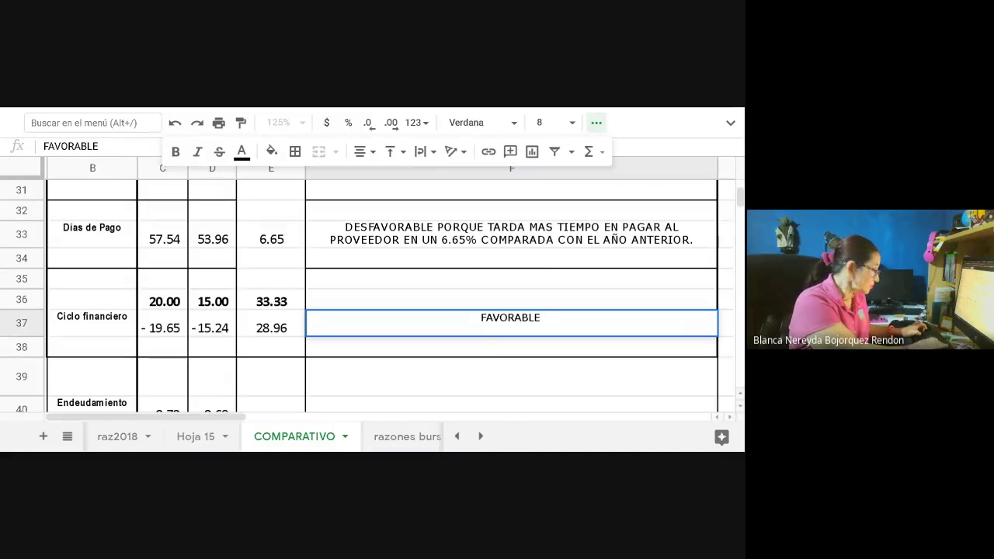
{"action": "type", "text": "PORQUE TIOEN"}
{"action": "key", "text": "BackSpace"}
{"action": "key", "text": "BackSpace"}
{"action": "key", "text": "BackSpace"}
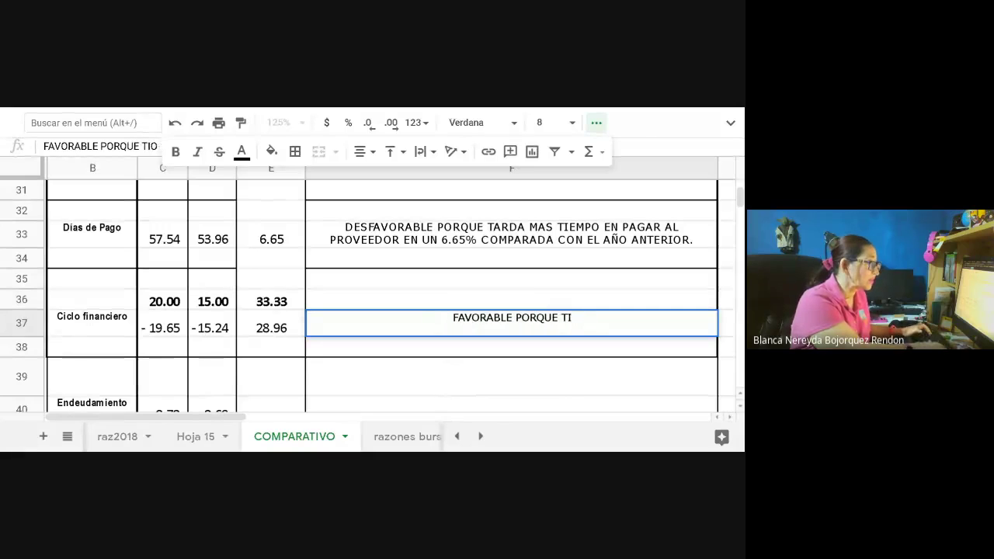
{"action": "type", "text": "ENE UN MARG"}
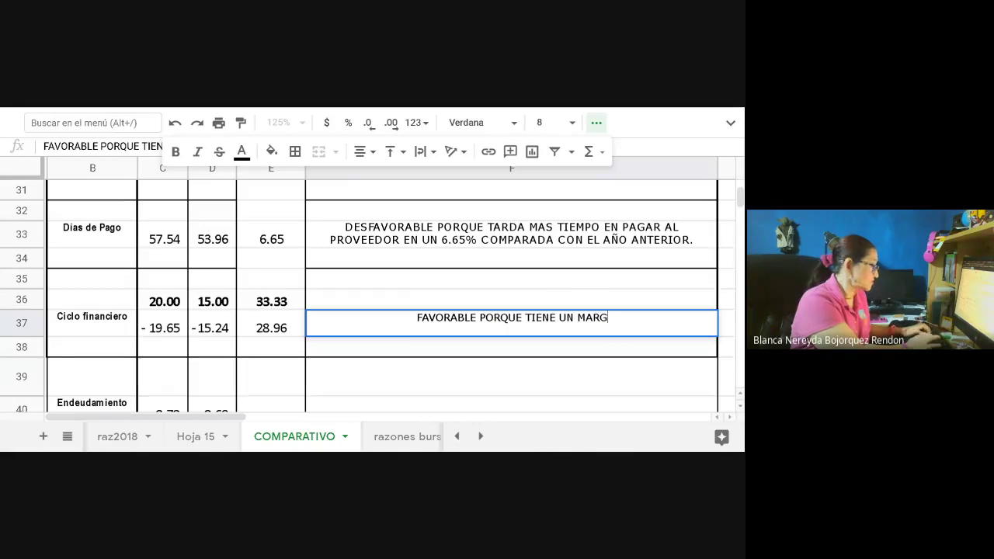
{"action": "type", "text": "EN DE"}
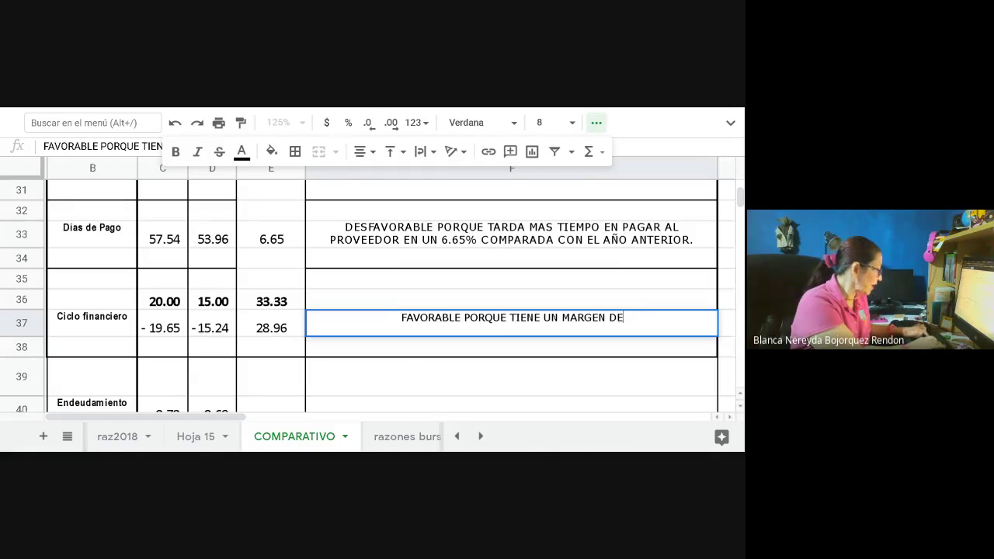
{"action": "type", "text": " PAGARLE"}
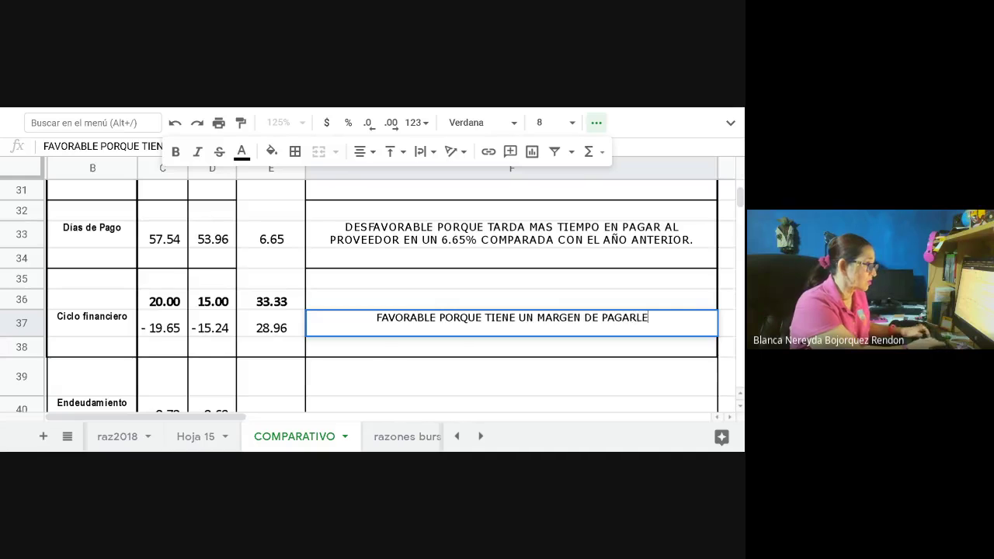
{"action": "type", "text": " AL PROVEEDORE"}
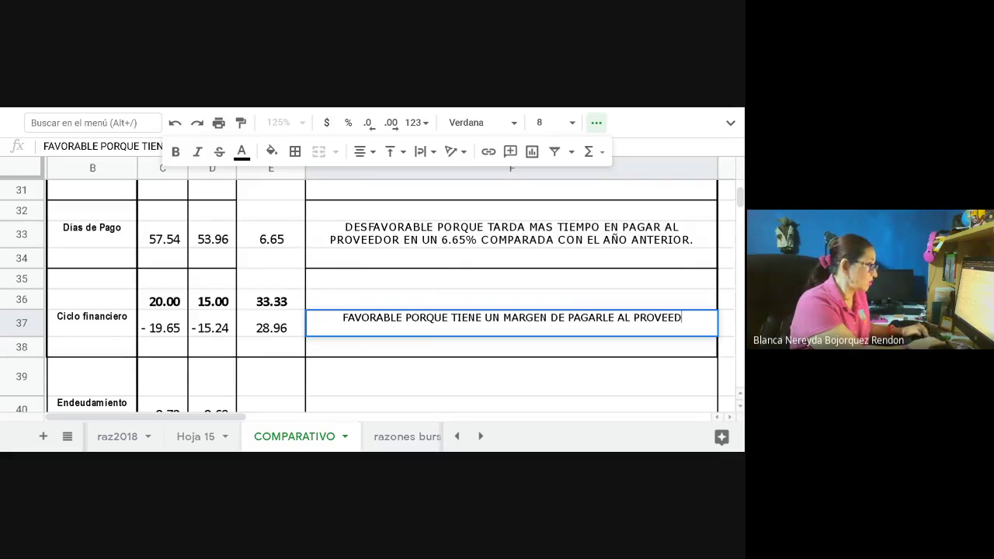
{"action": "key", "text": "BackSpace"}
{"action": "key", "text": "BackSpace"}
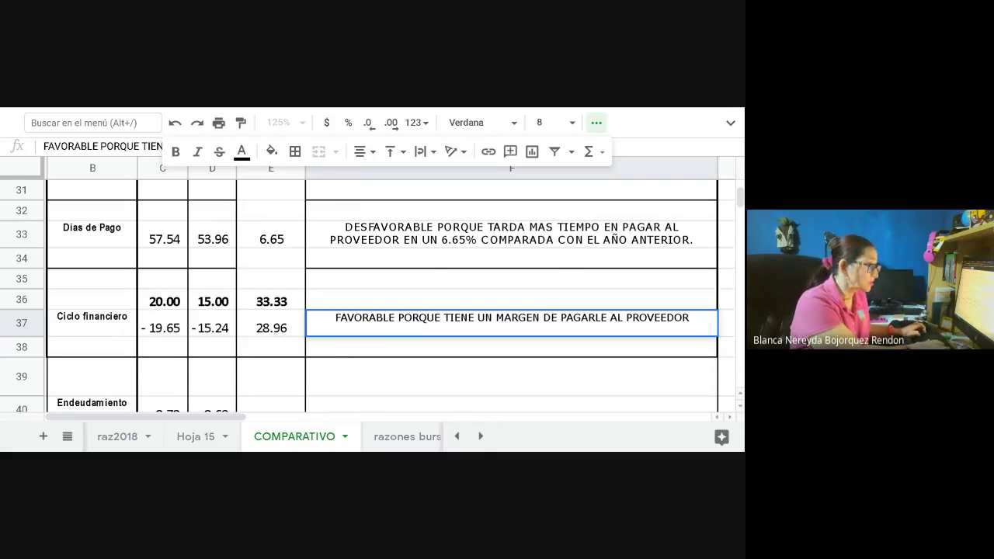
{"action": "type", "text": "MAYOR C"}
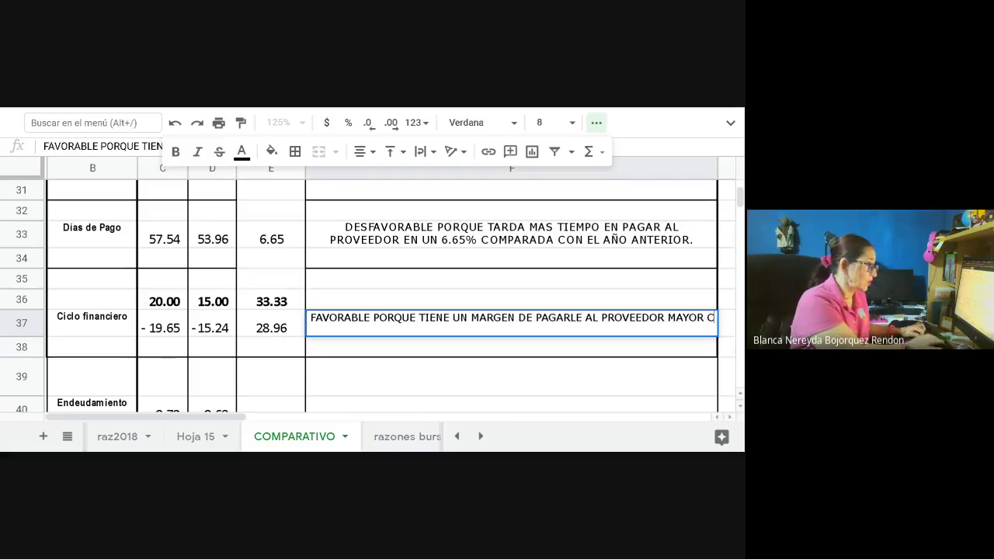
{"action": "type", "text": "OMPARADA CON E"}
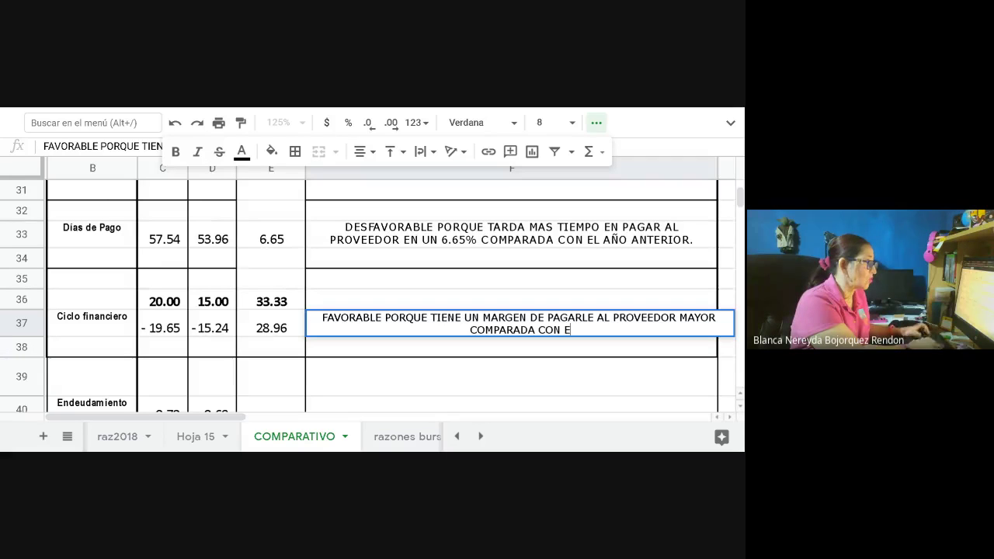
{"action": "type", "text": "L AÑO ANTERIOR E"}
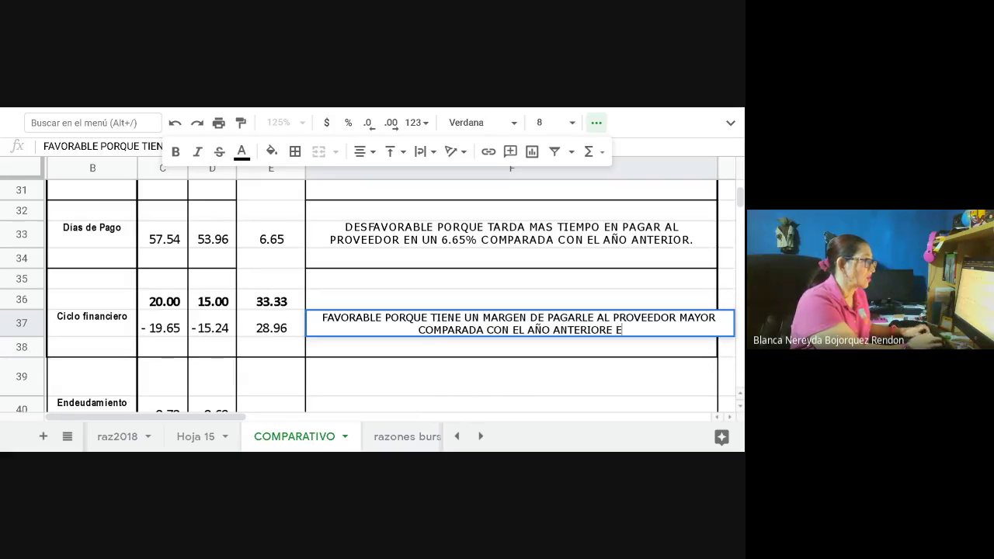
{"action": "key", "text": "BackSpace"}
{"action": "type", "text": "EN YU"}
{"action": "key", "text": "BackSpace"}
{"action": "key", "text": "BackSpace"}
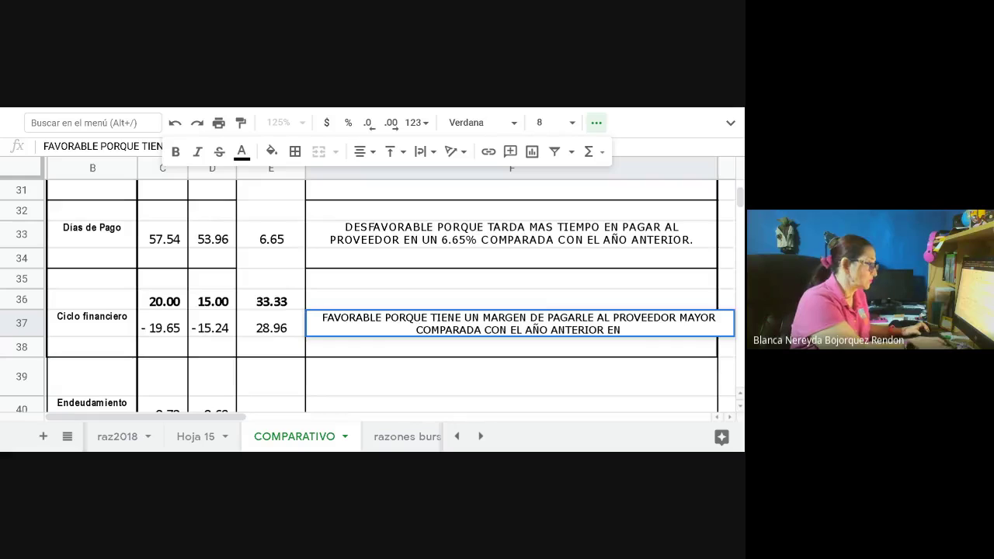
{"action": "type", "text": "UN 28.96%"}
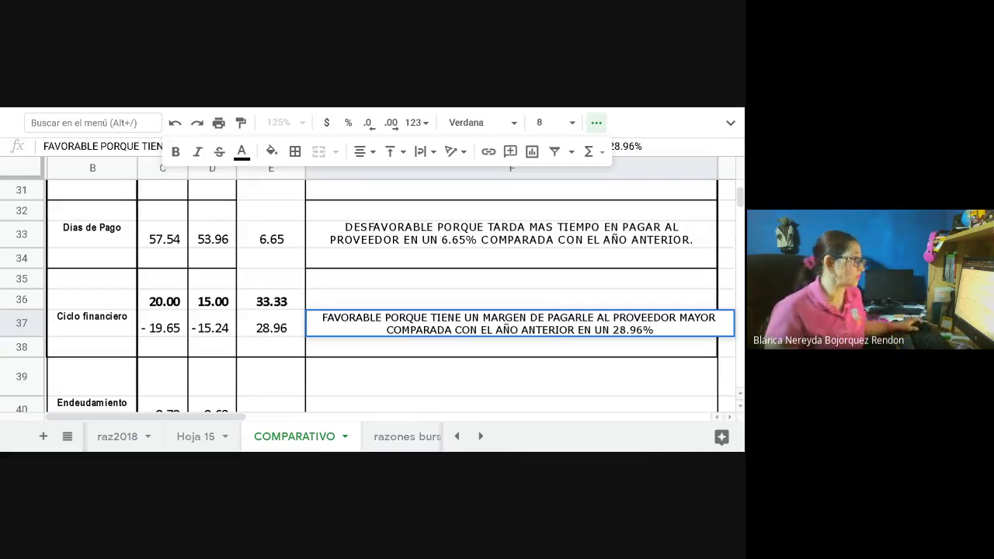
{"action": "left_click", "coordinate": [426, 352]}
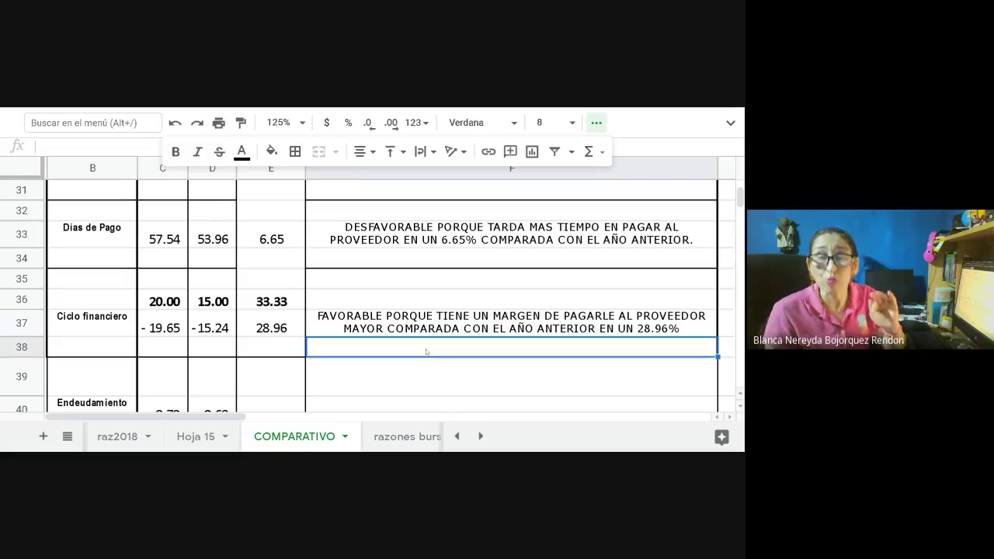